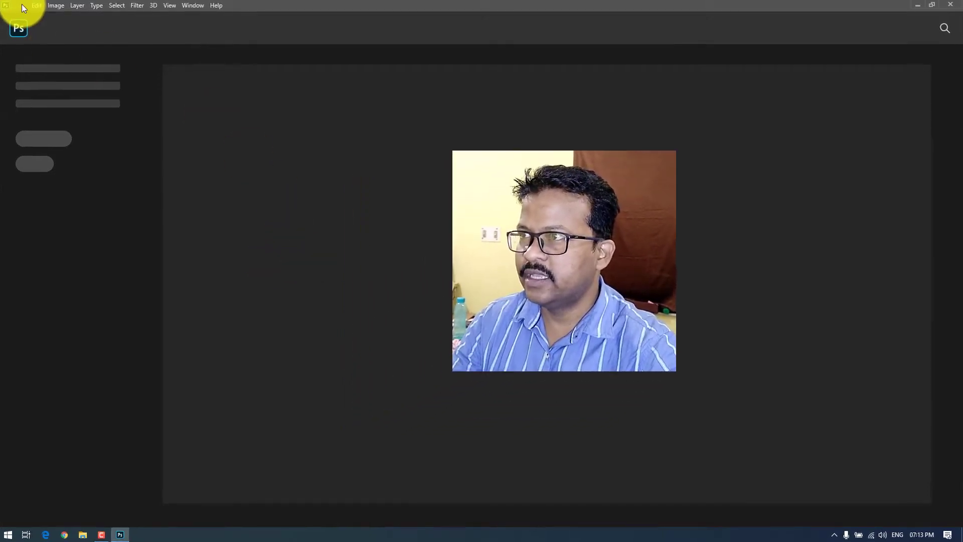
Open the image 147 from the Desktop folder
left_click(22, 5)
left_click(17, 25)
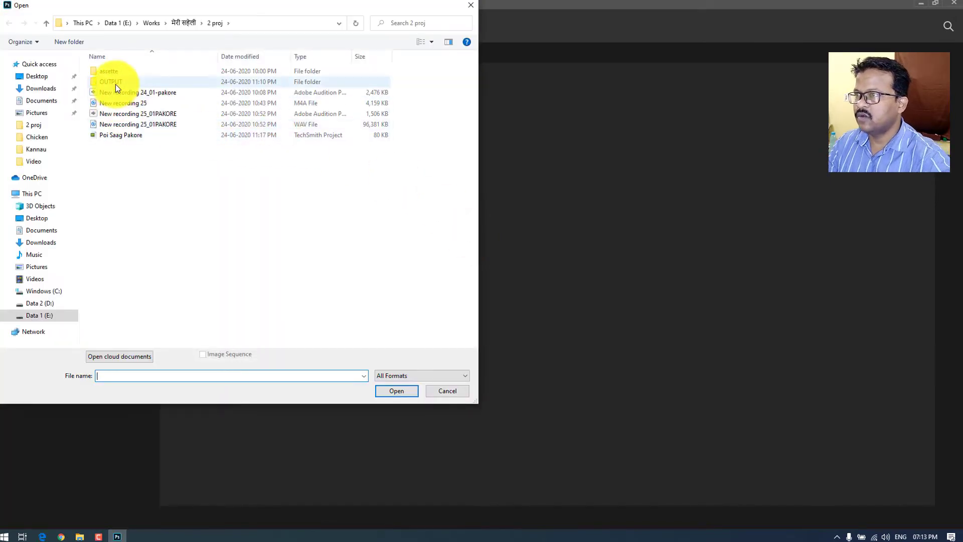
left_click(38, 77)
left_click(115, 85)
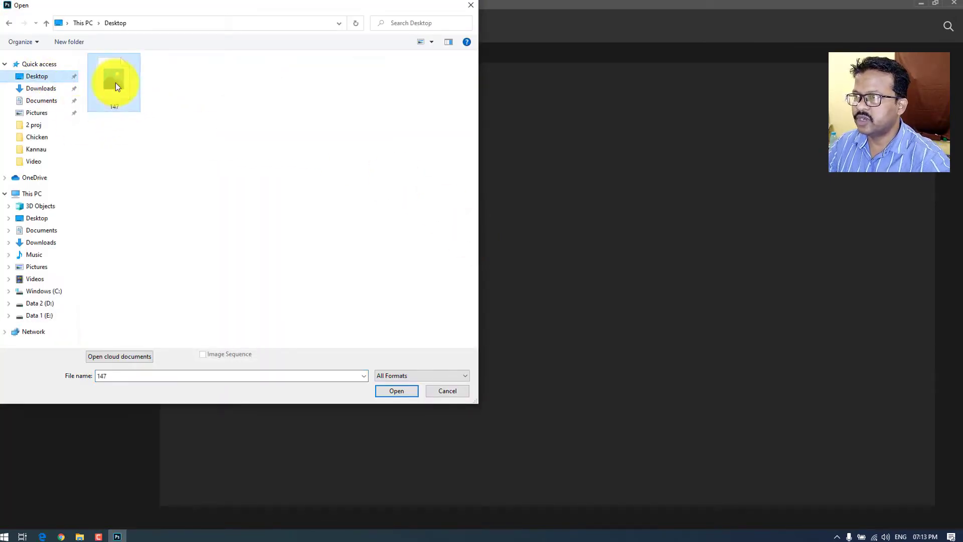
left_click(396, 392)
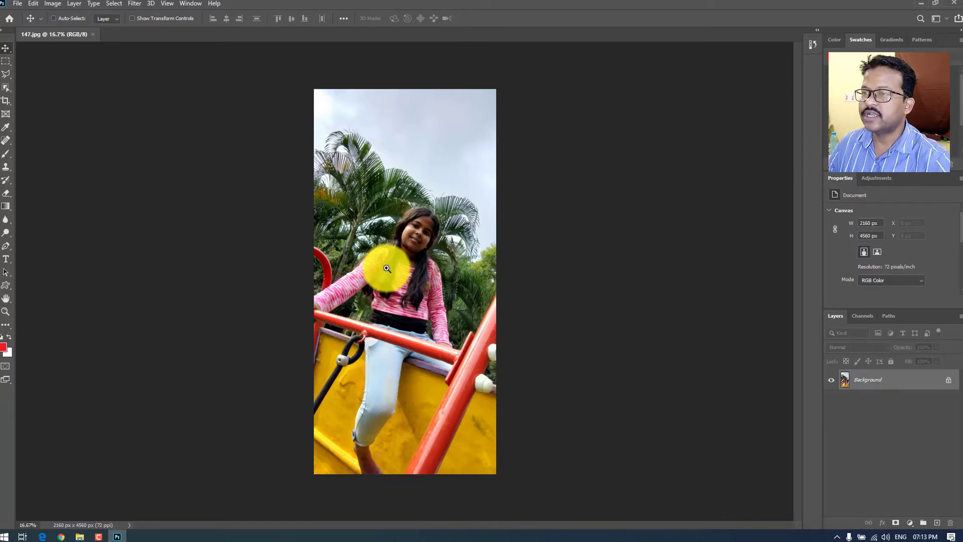
key("ctrl+plus")
left_click_drag(391, 339, 400, 292)
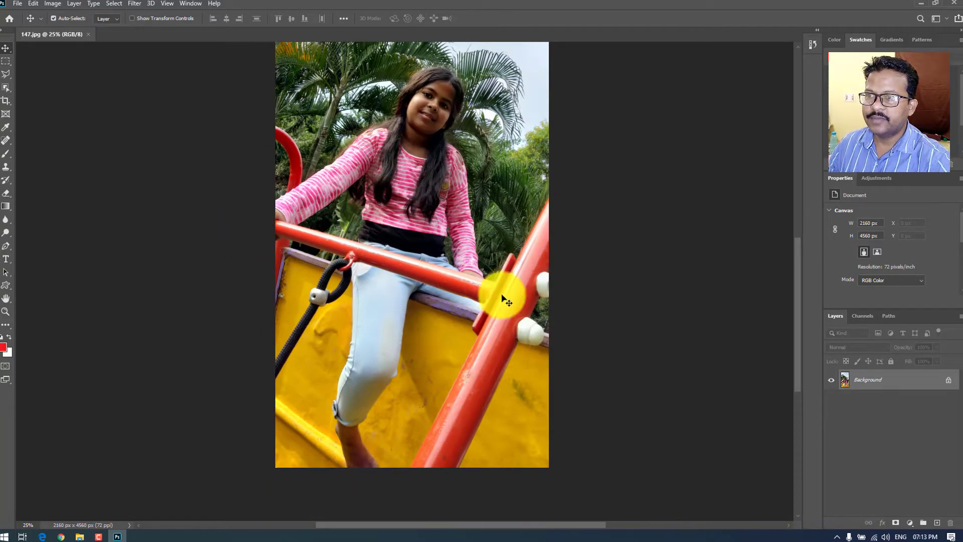
scroll(511, 295, "up", 3)
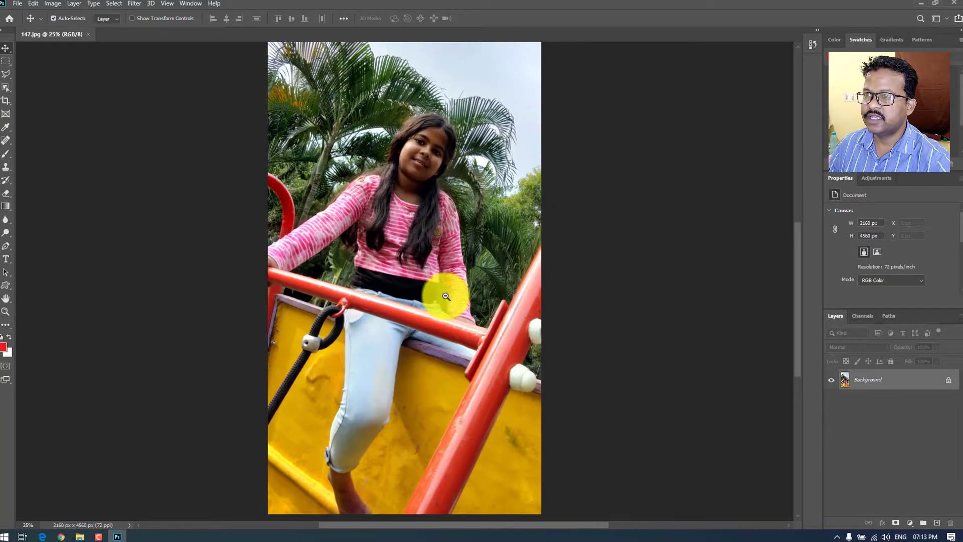
key("ctrl+minus")
left_click_drag(449, 286, 468, 314)
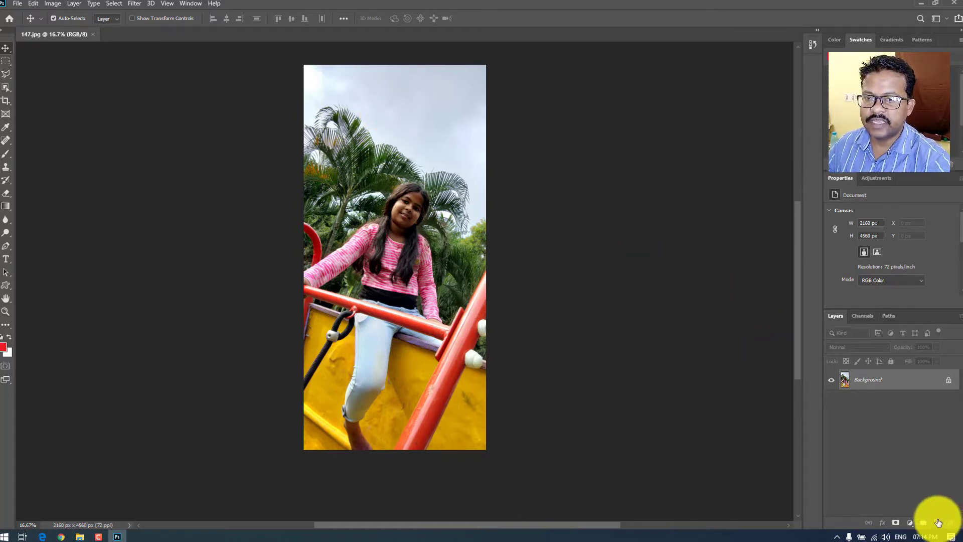
Add a new layer and make a rectangular selection about 127 px wide along the photo's left edge, spanning its full height
left_click(937, 522)
left_click(4, 60)
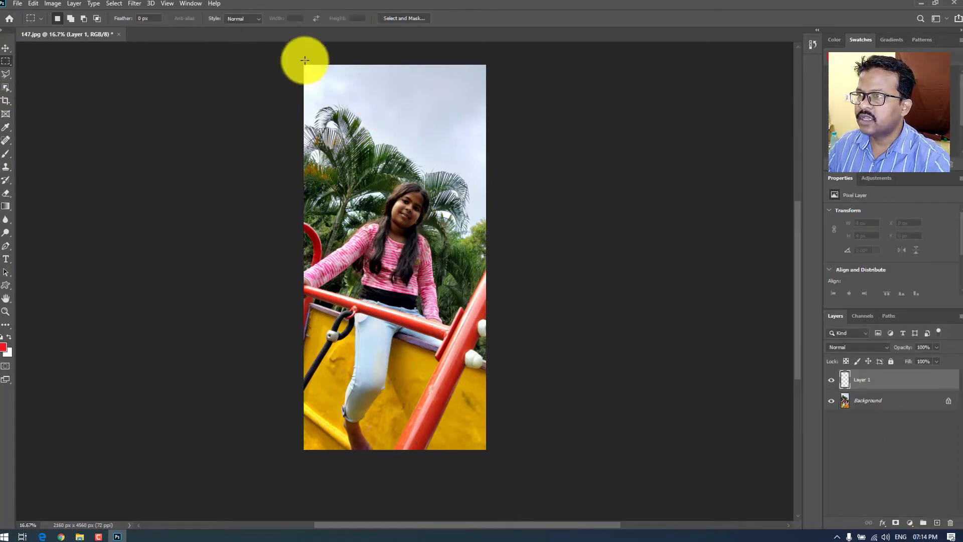
left_click_drag(301, 60, 315, 451)
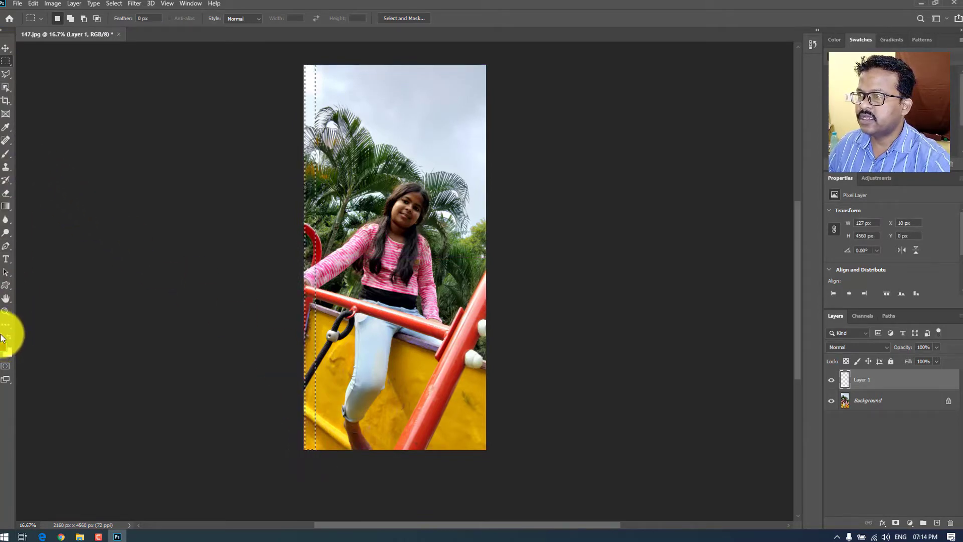
Fill the selected strip with a linear black-to-white gradient running from top to bottom, and remove the selection
left_click(5, 206)
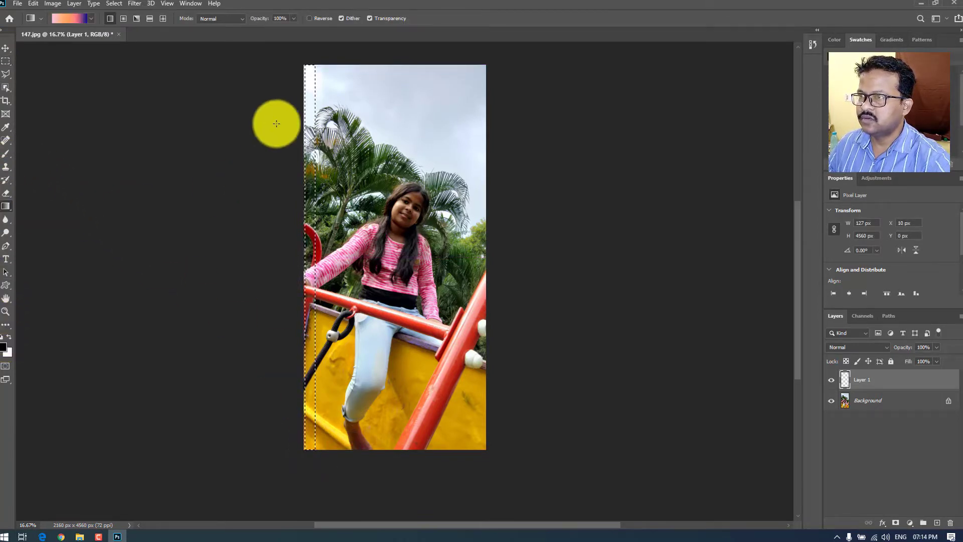
right_click(309, 75)
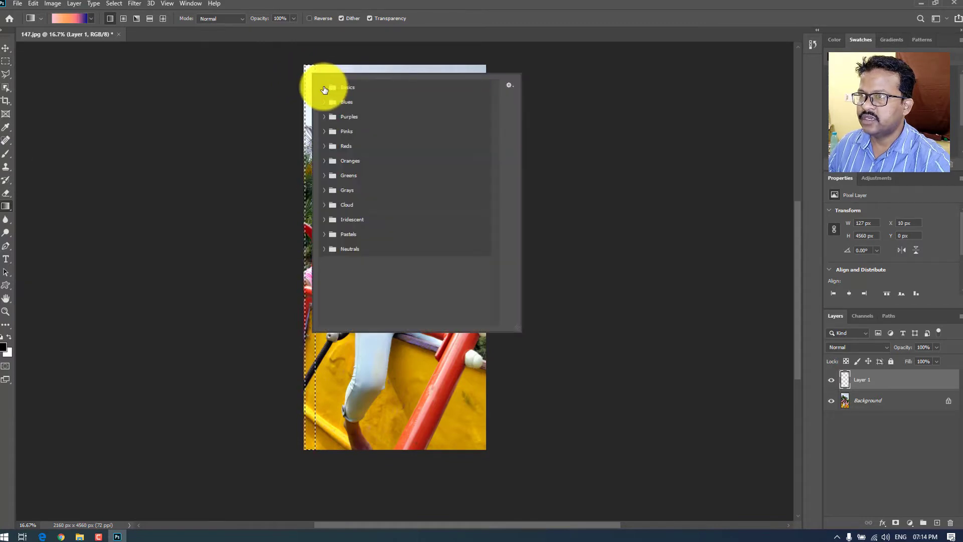
left_click(325, 88)
left_click(339, 103)
left_click(236, 96)
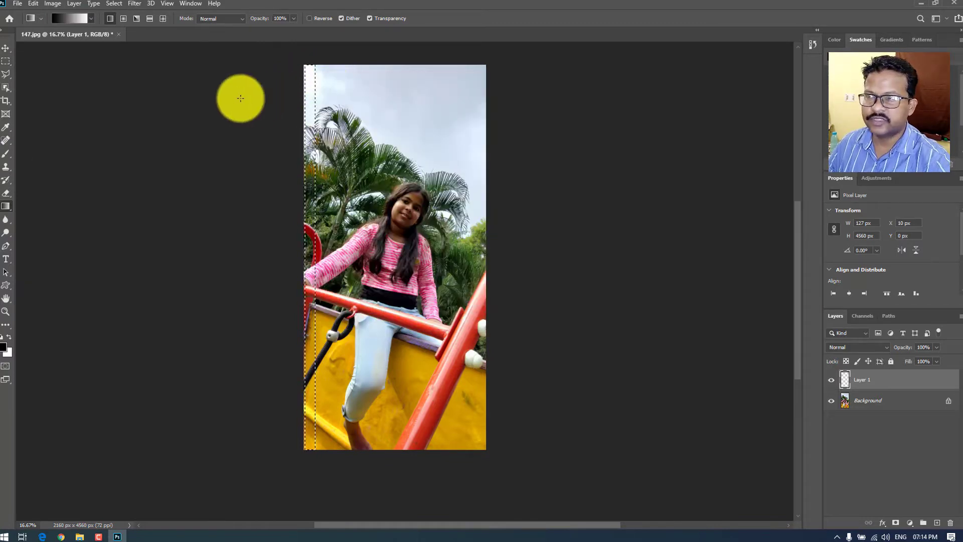
left_click_drag(311, 70, 311, 445)
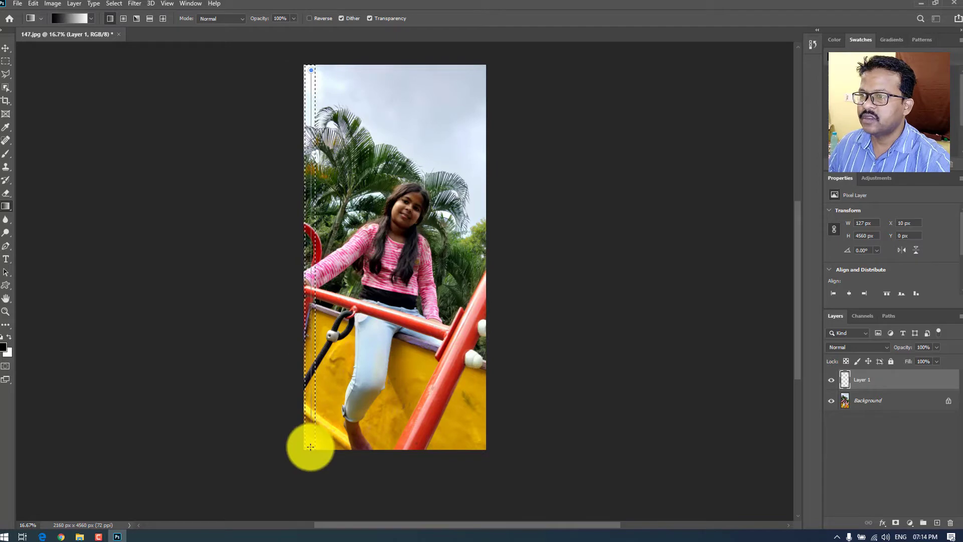
key("v")
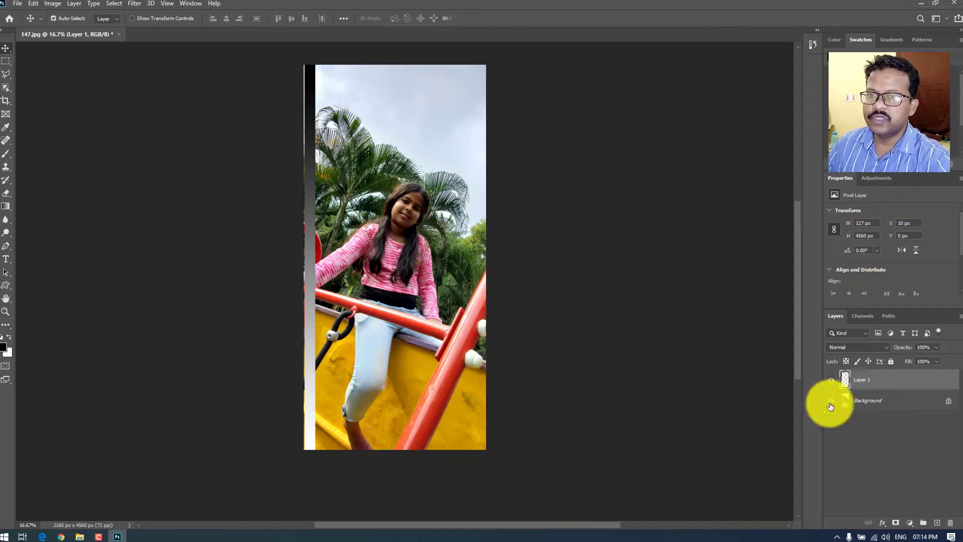
Hide the gradient layer and select the Highlights of the Background layer with Color Range
left_click(830, 382)
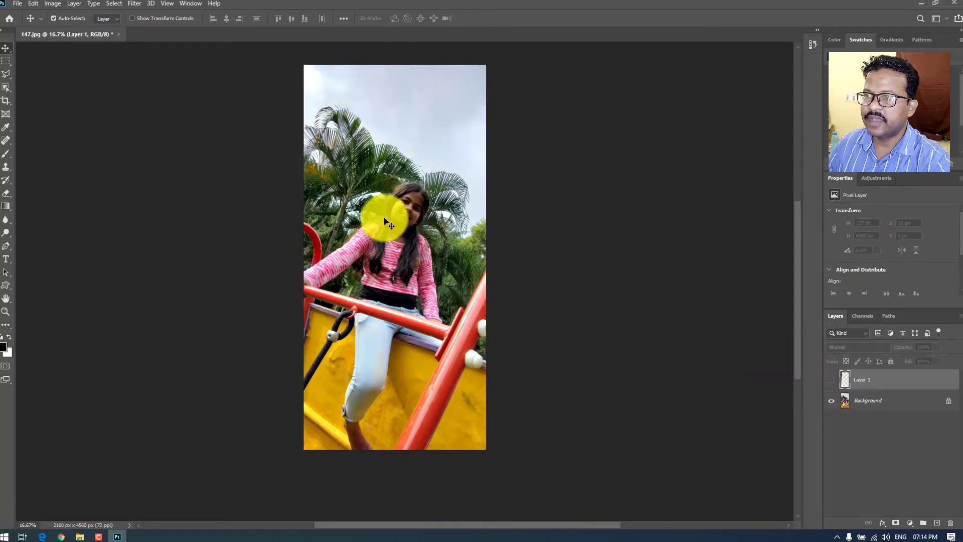
left_click(877, 401)
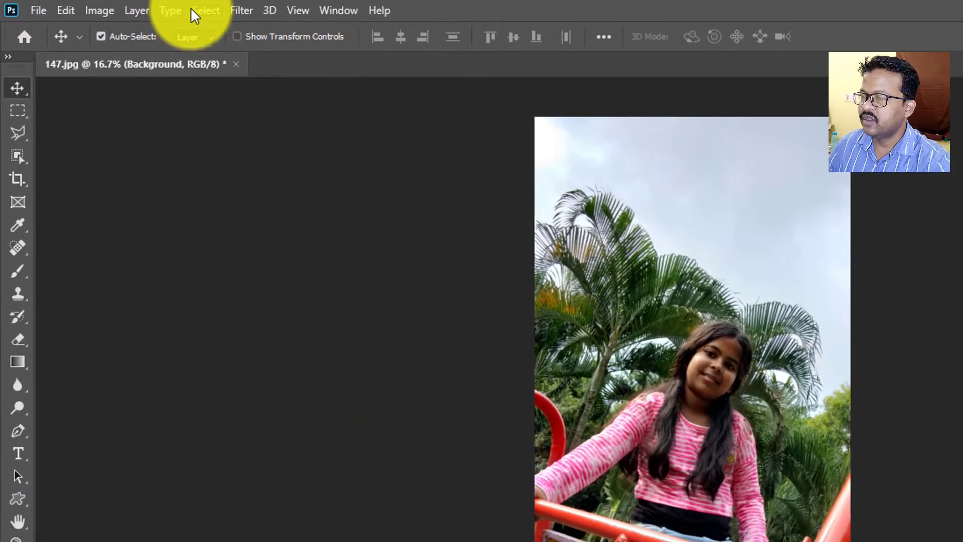
left_click(117, 4)
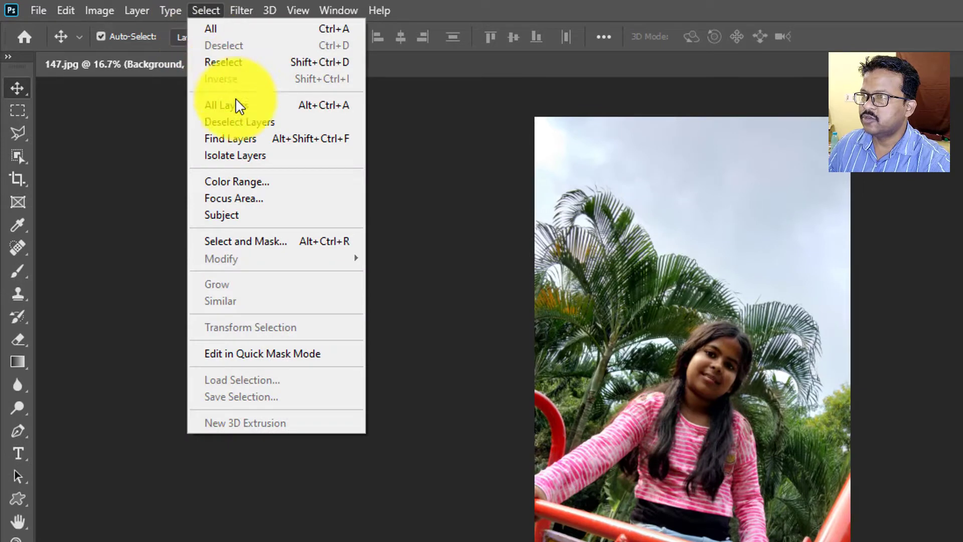
left_click(258, 184)
left_click(820, 140)
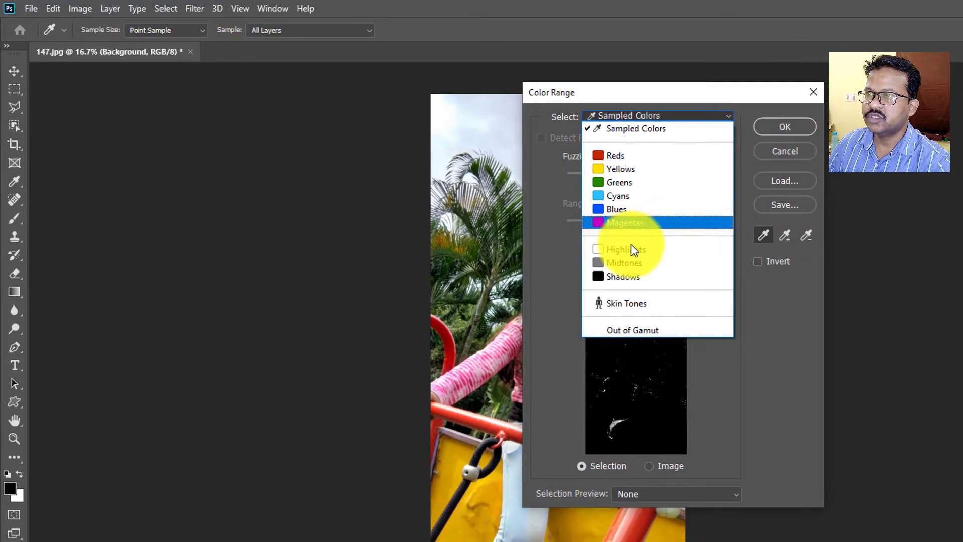
left_click(785, 308)
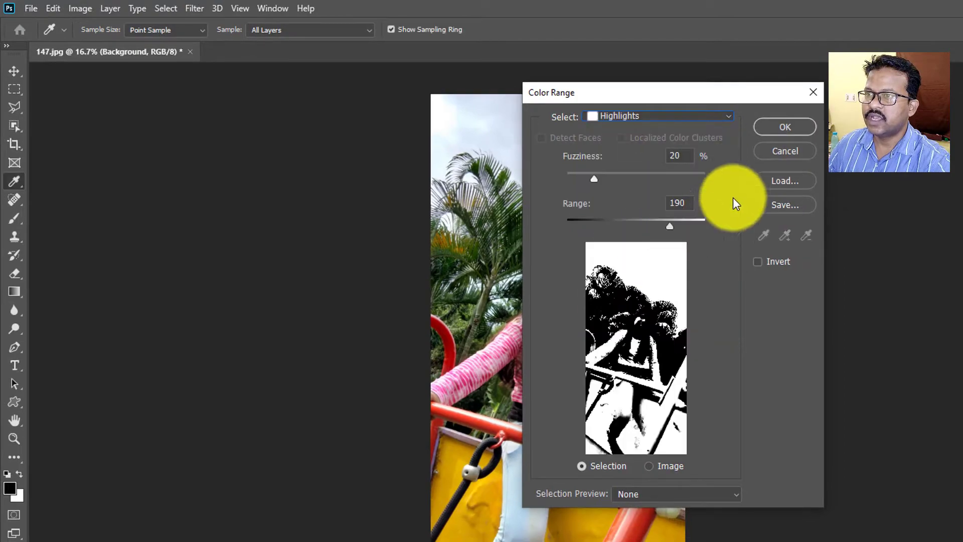
left_click(779, 127)
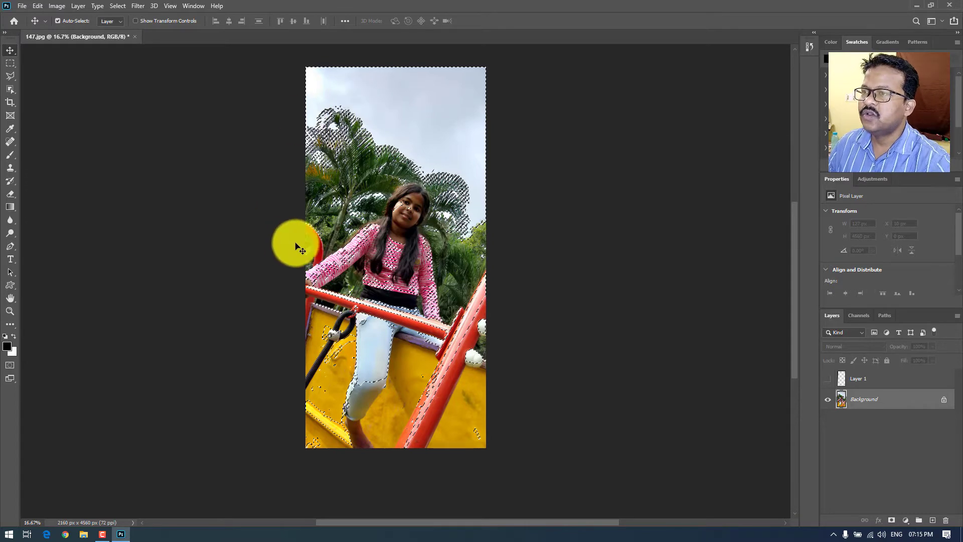
Subtract the girl, the swing and the lower part of the photo from the selection with the Polygonal Lasso tool
left_click(11, 66)
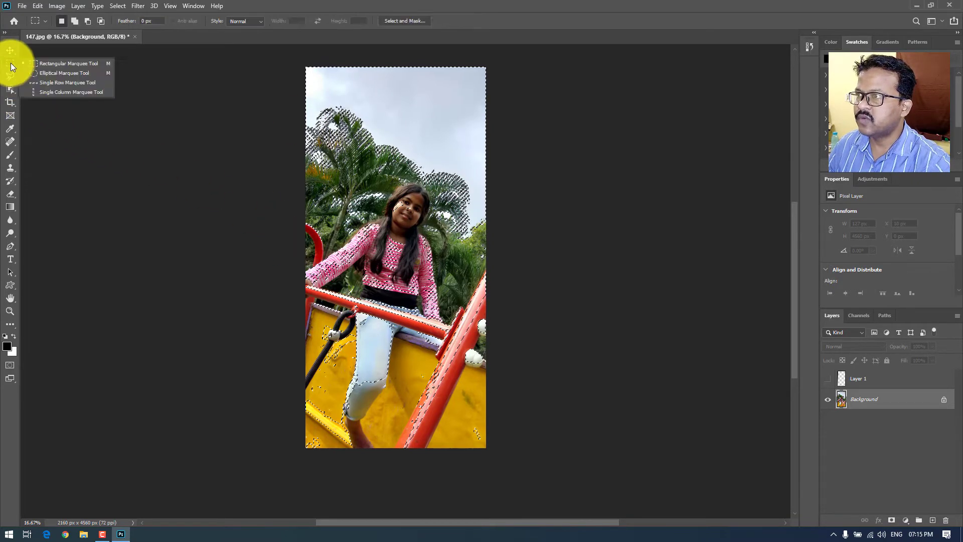
left_click(10, 77)
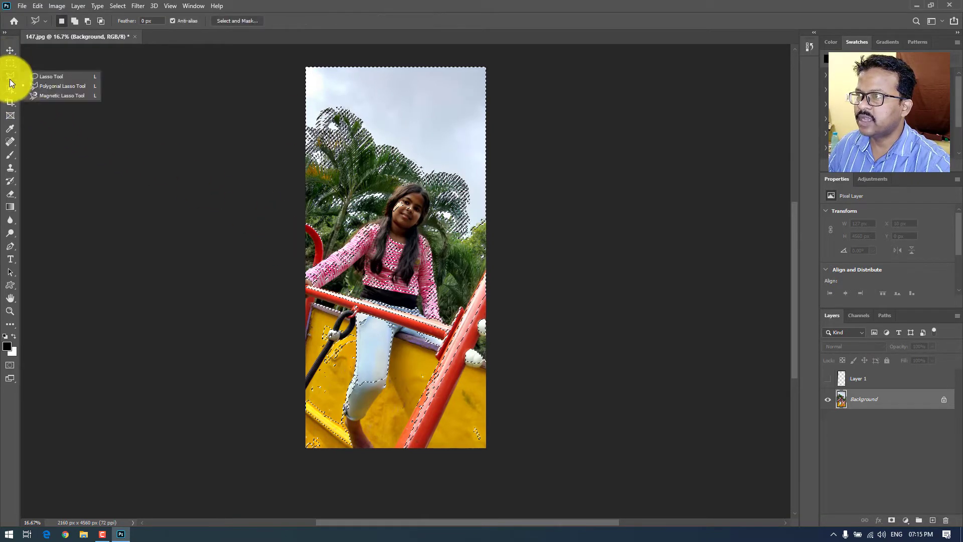
left_click(47, 88)
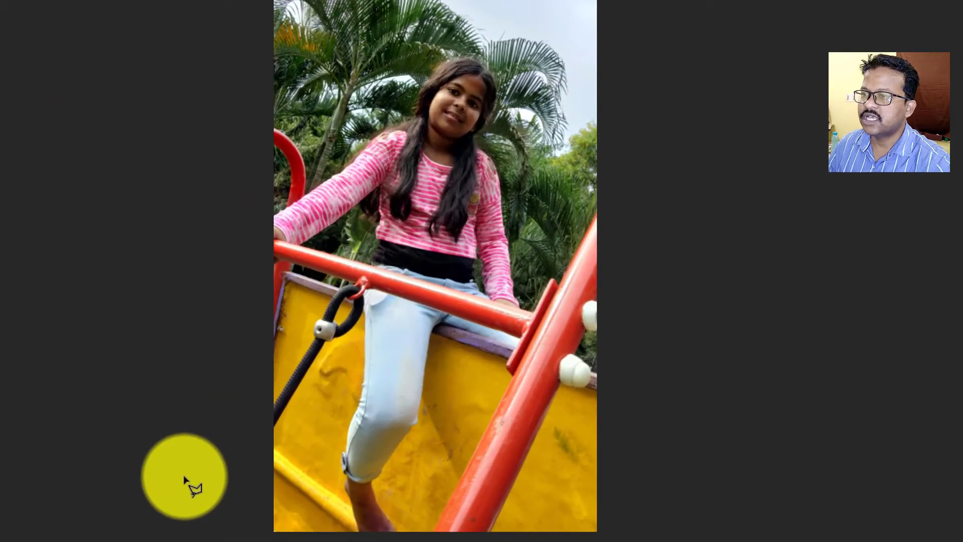
left_click(273, 499)
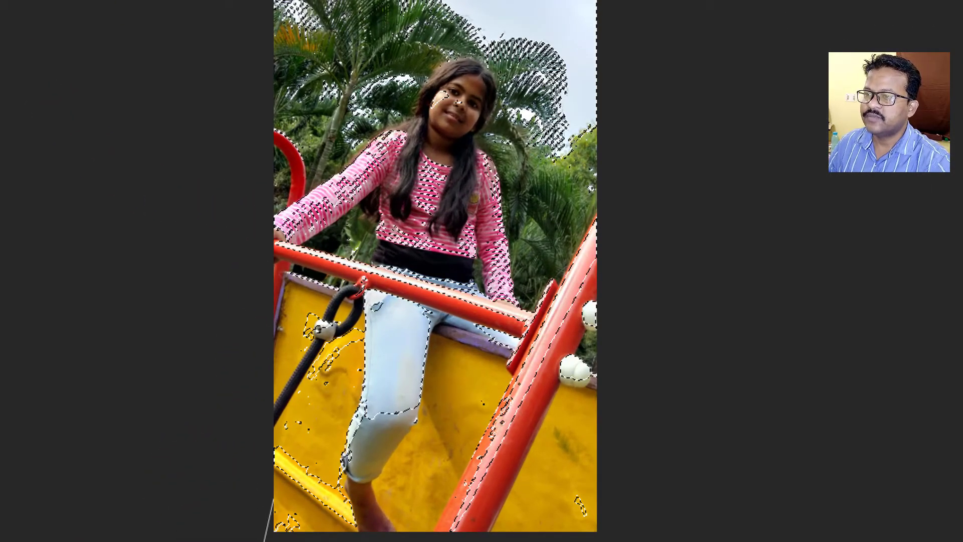
left_click(652, 448)
left_click(647, 251)
left_click(615, 140)
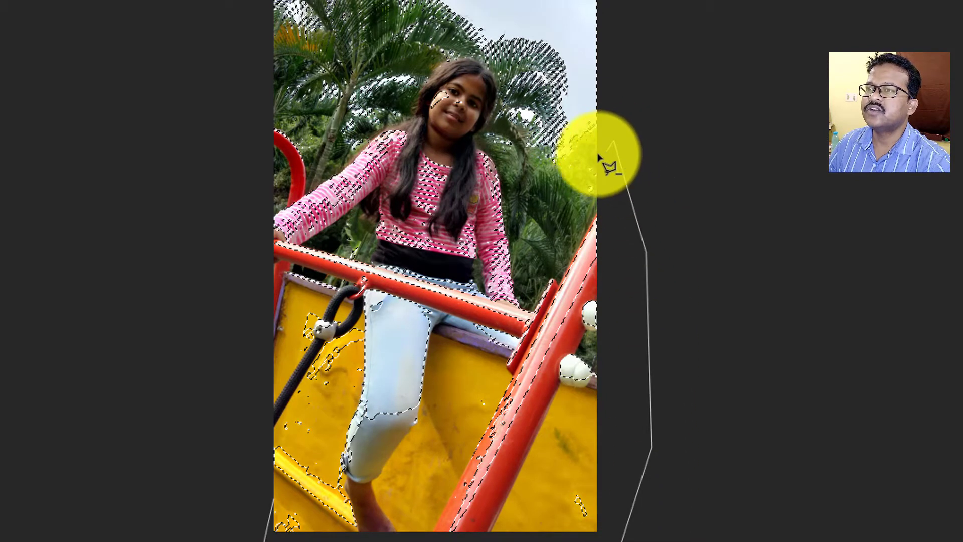
left_click(567, 172)
left_click(524, 166)
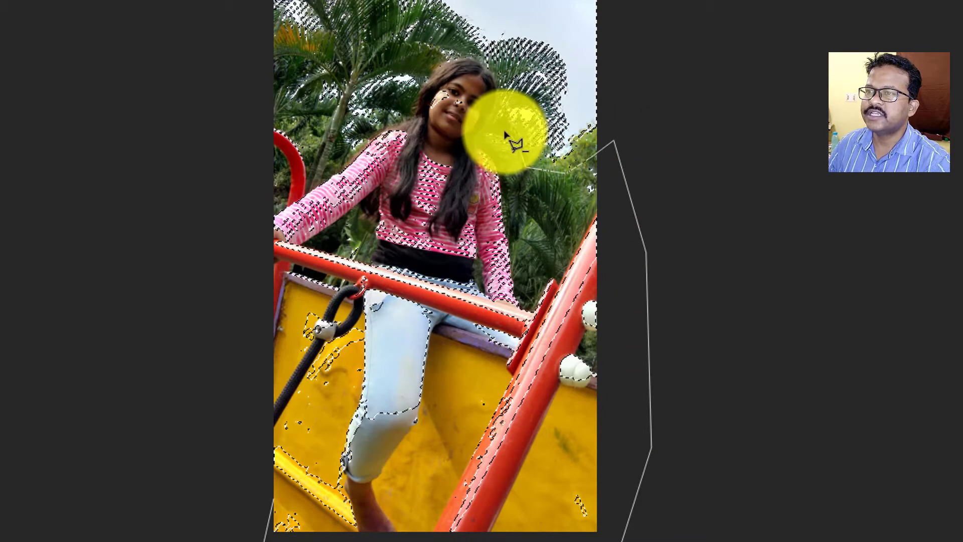
left_click(492, 115)
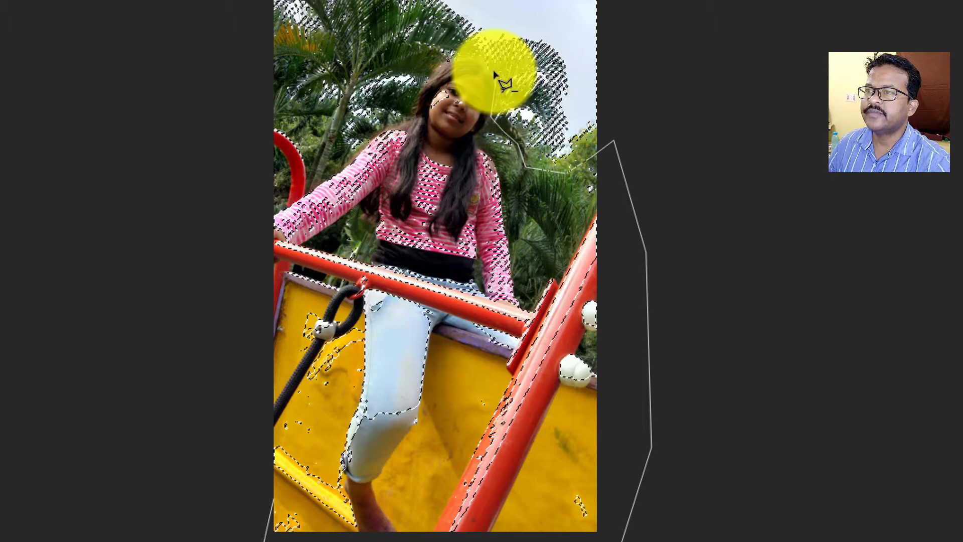
left_click(471, 61)
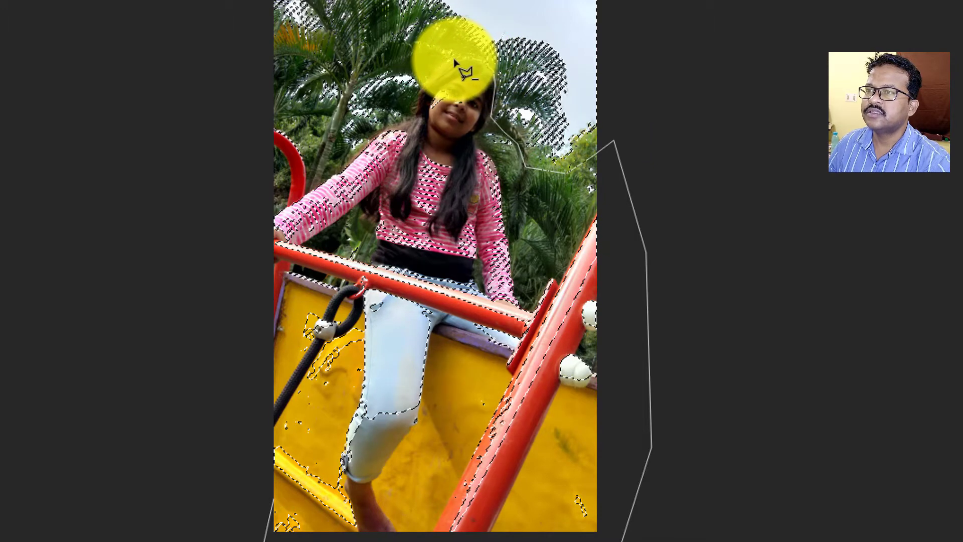
left_click(426, 76)
left_click(412, 104)
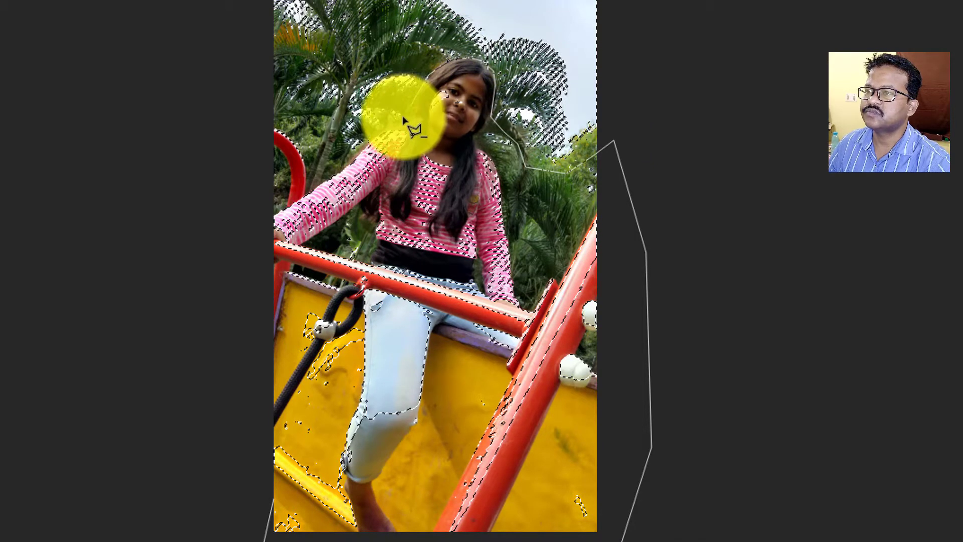
left_click(383, 136)
left_click(362, 151)
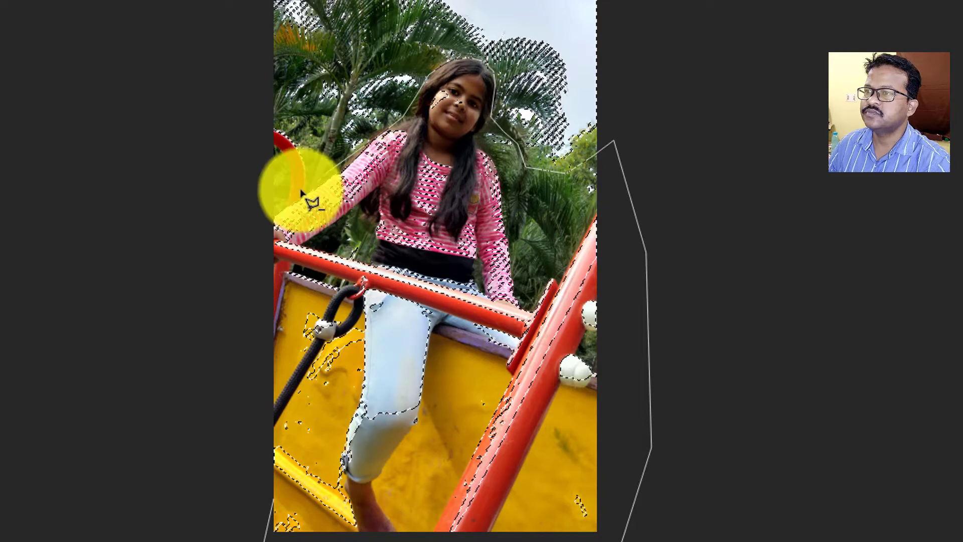
left_click(224, 221)
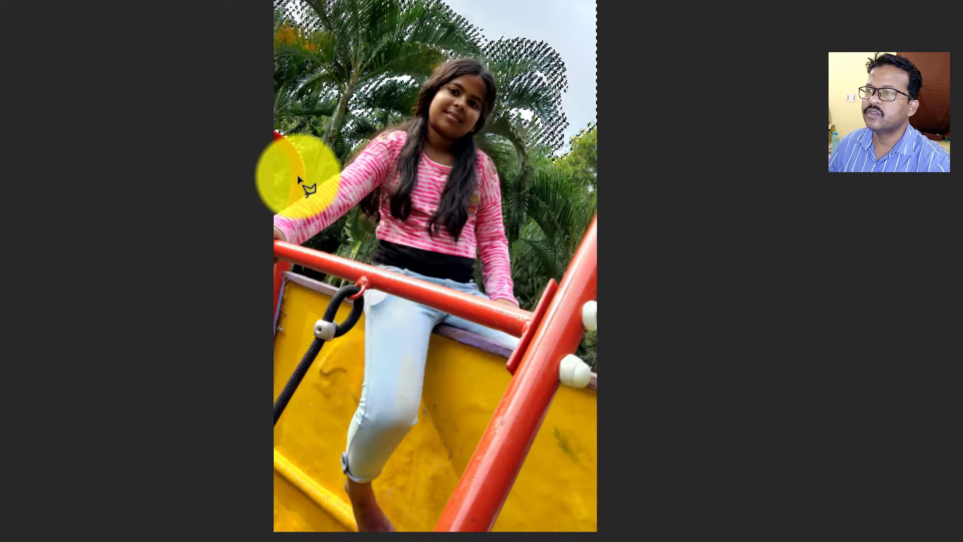
Subtract the curved red rail at the photo's left edge from the sky selection
left_click(312, 130)
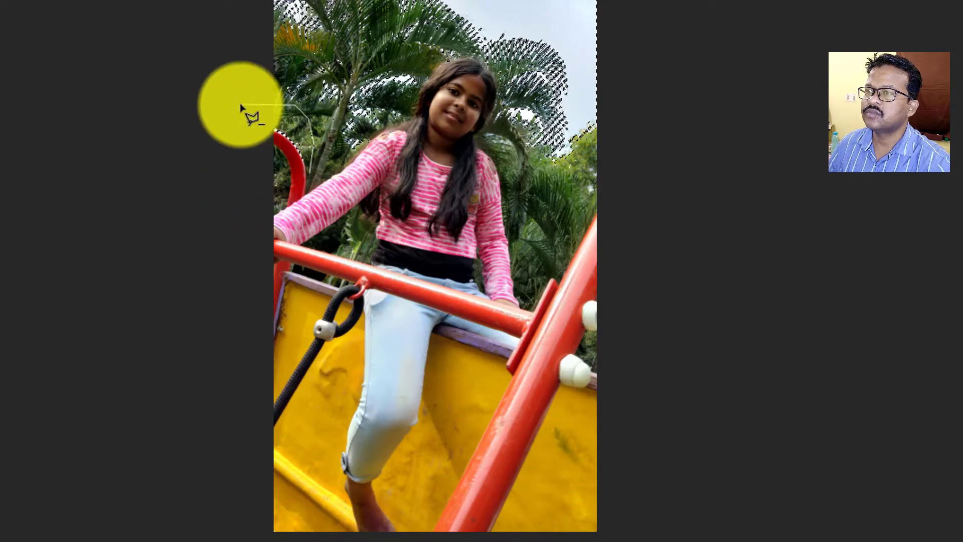
left_click(245, 105)
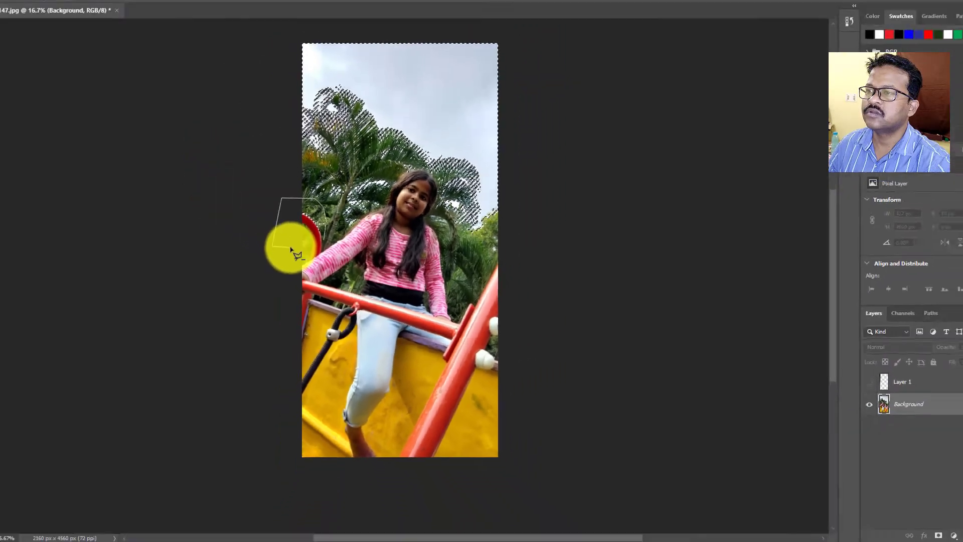
left_click(290, 248)
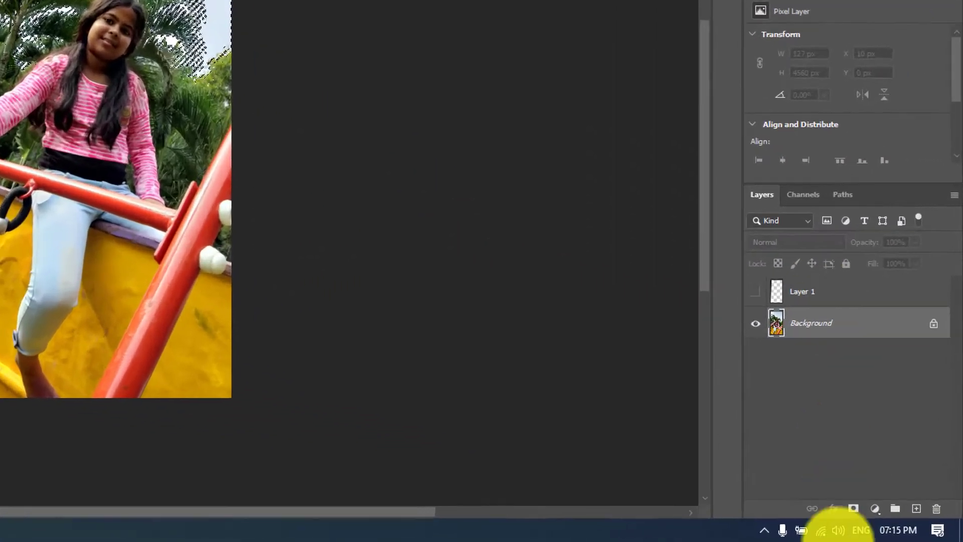
Create a layer group above the Background layer and name it Depth
left_click(886, 503)
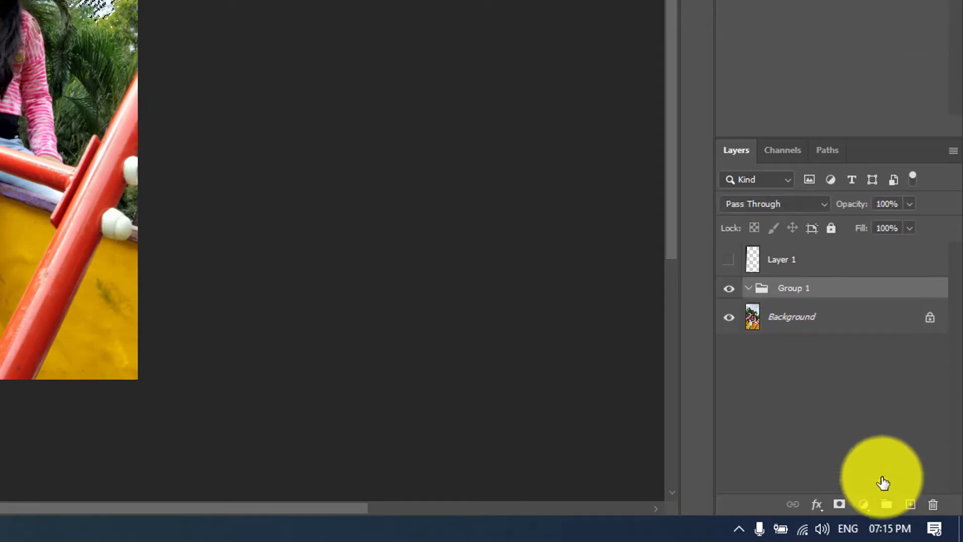
double_click(797, 289)
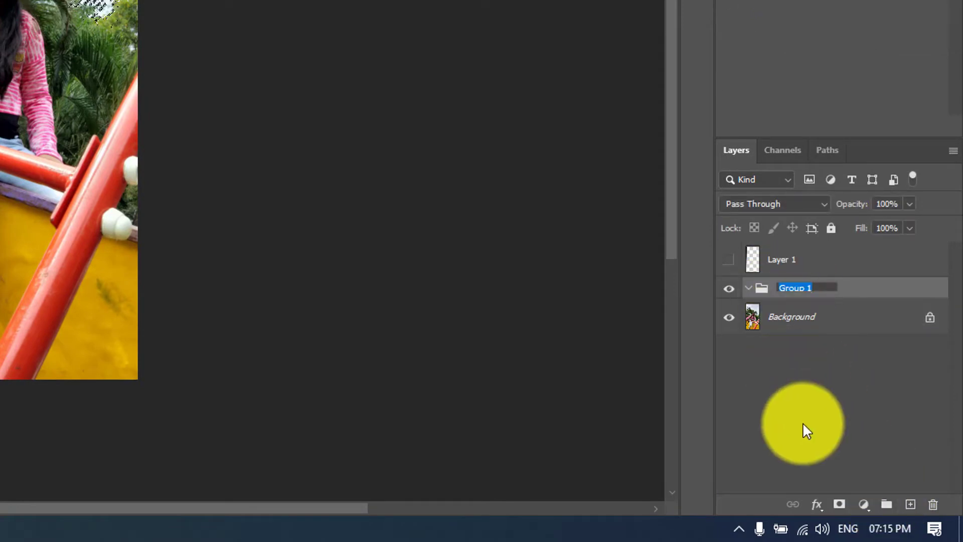
type("Depth")
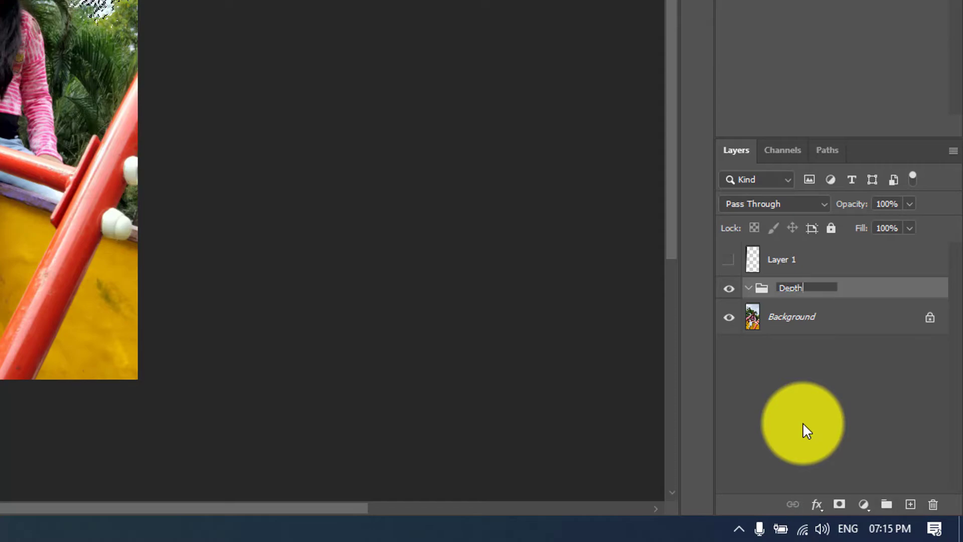
left_click(802, 424)
left_click(838, 296)
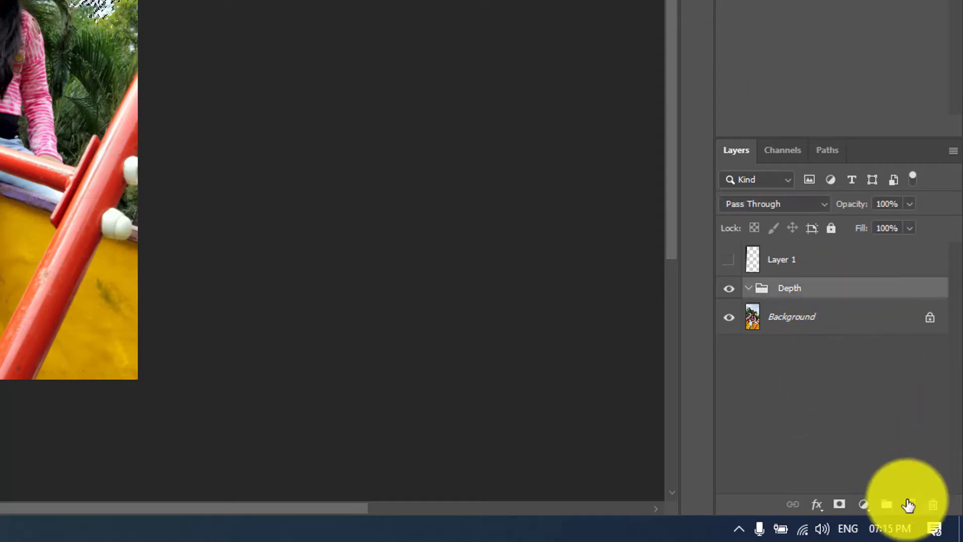
Fill the sky selection with black on a new layer inside the Depth group and remove the selection
left_click(908, 504)
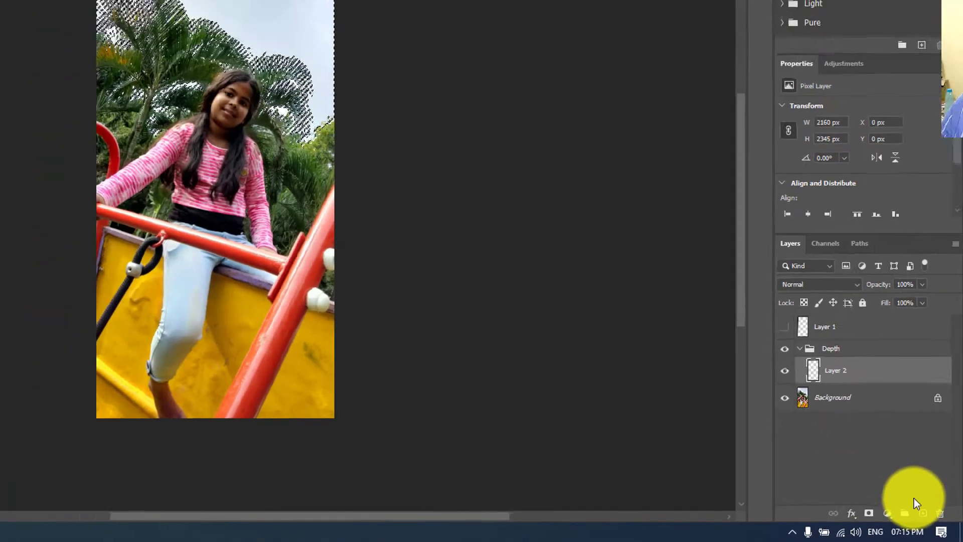
key("alt+BackSpace")
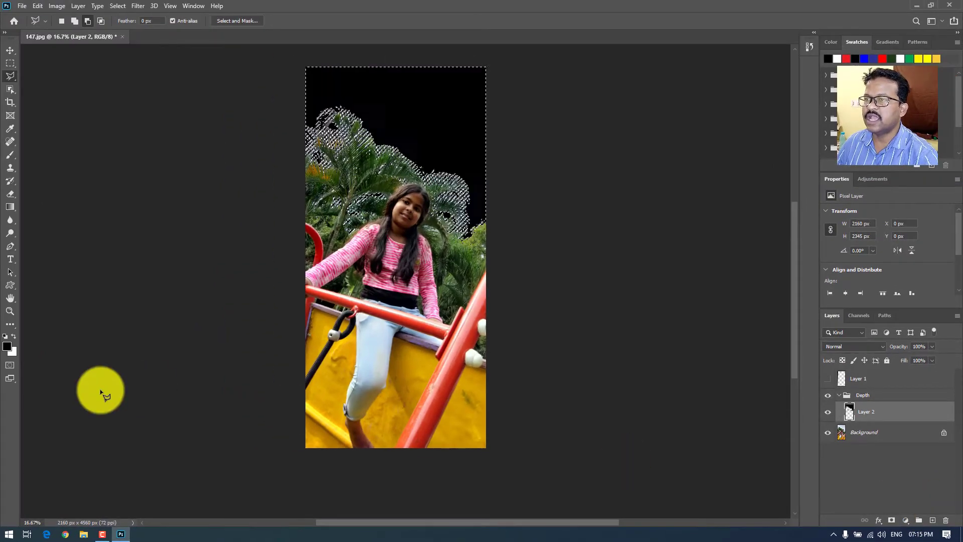
key("ctrl+plus")
key("ctrl+plus")
key("ctrl+plus")
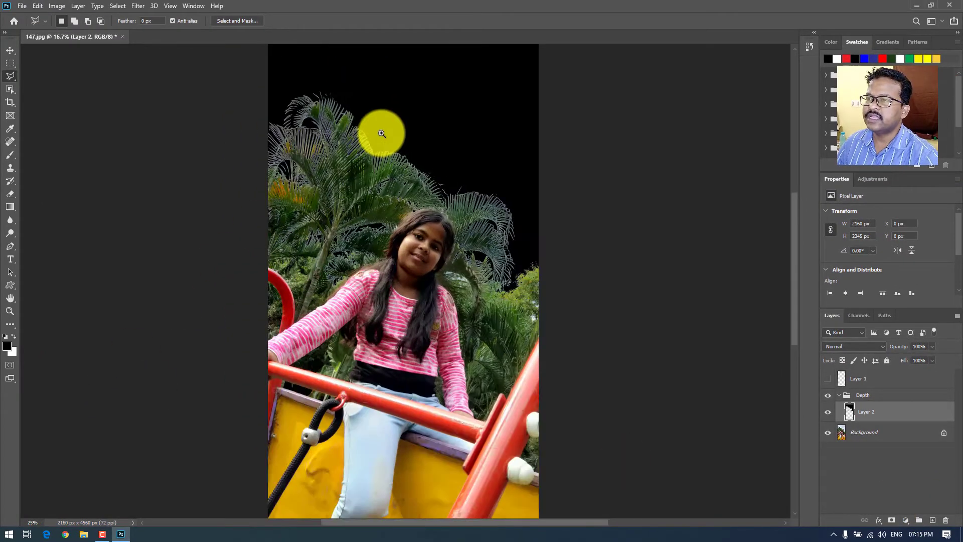
key("ctrl+d")
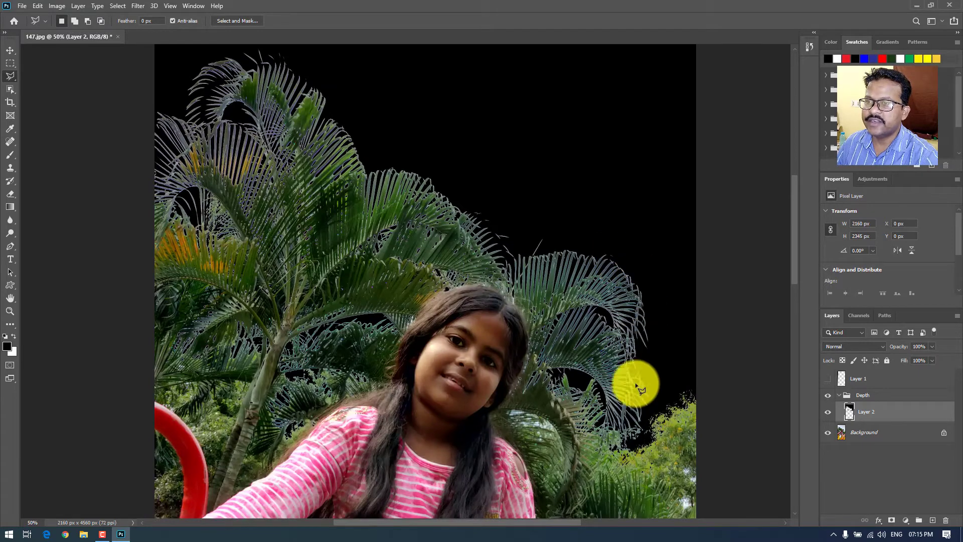
Examine the edges of the black sky fill around the palm leaves and behind the girl
left_click(314, 94, "ctrl")
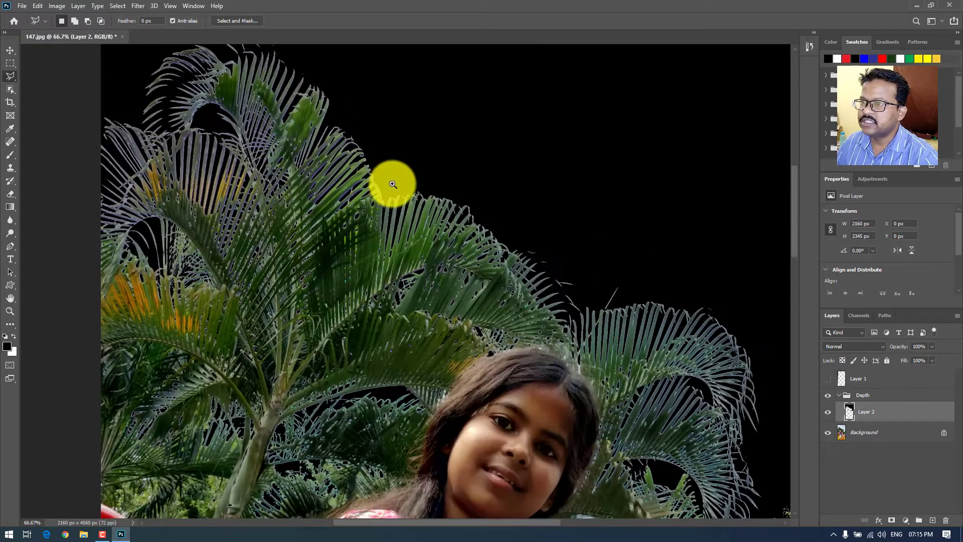
left_click(426, 203, "ctrl+alt")
scroll(383, 344, "down", 5)
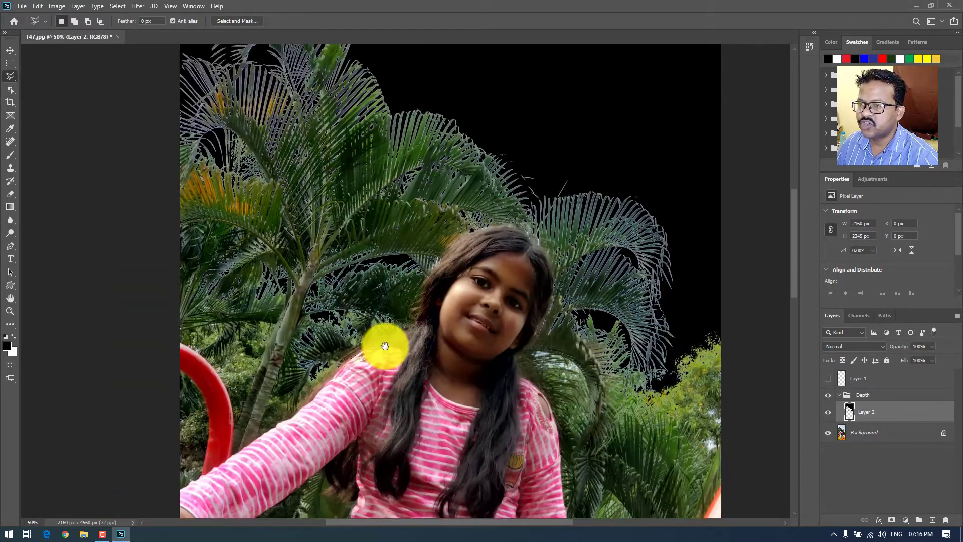
left_click(344, 355, "ctrl")
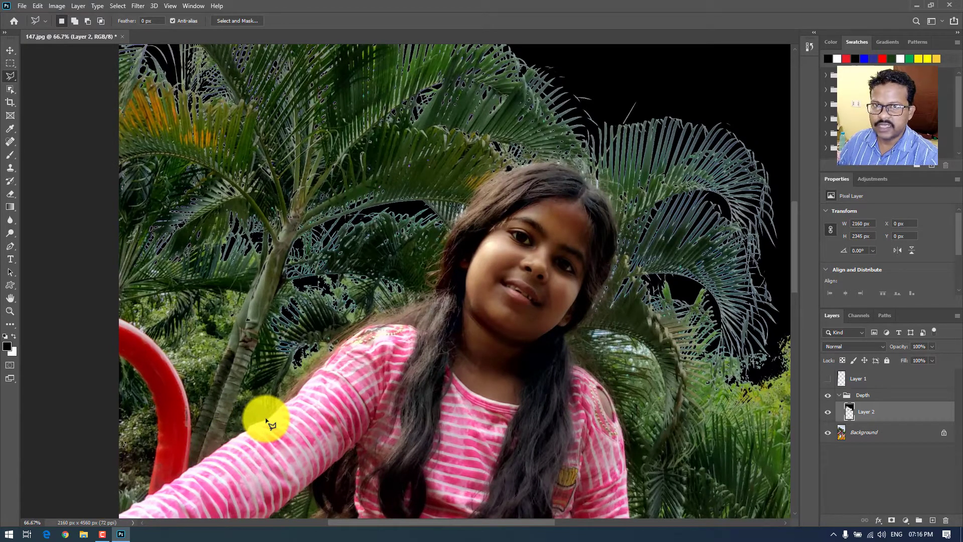
left_click(366, 306, "ctrl+alt")
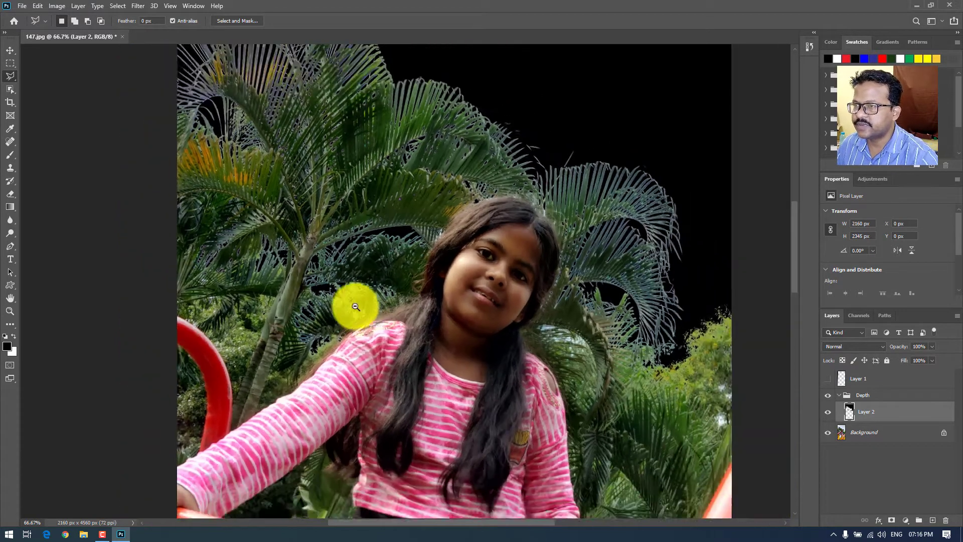
left_click(371, 299, "ctrl+alt")
left_click_drag(404, 299, 376, 249)
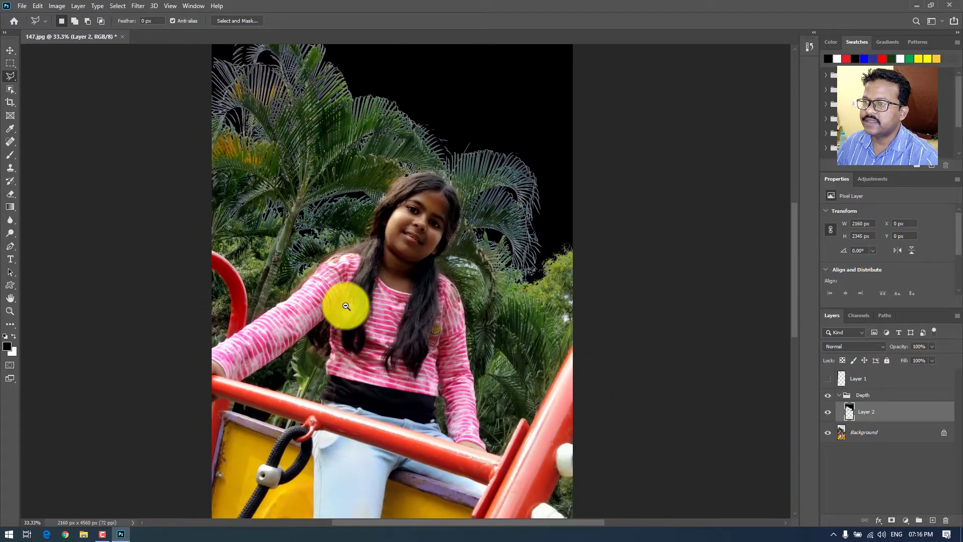
left_click(342, 302, "ctrl+alt")
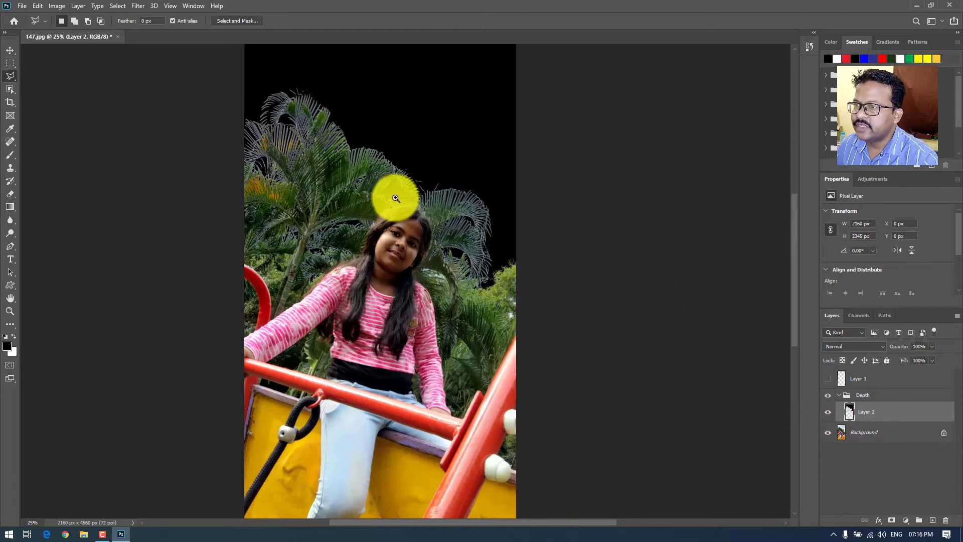
scroll(396, 196, "up", 1)
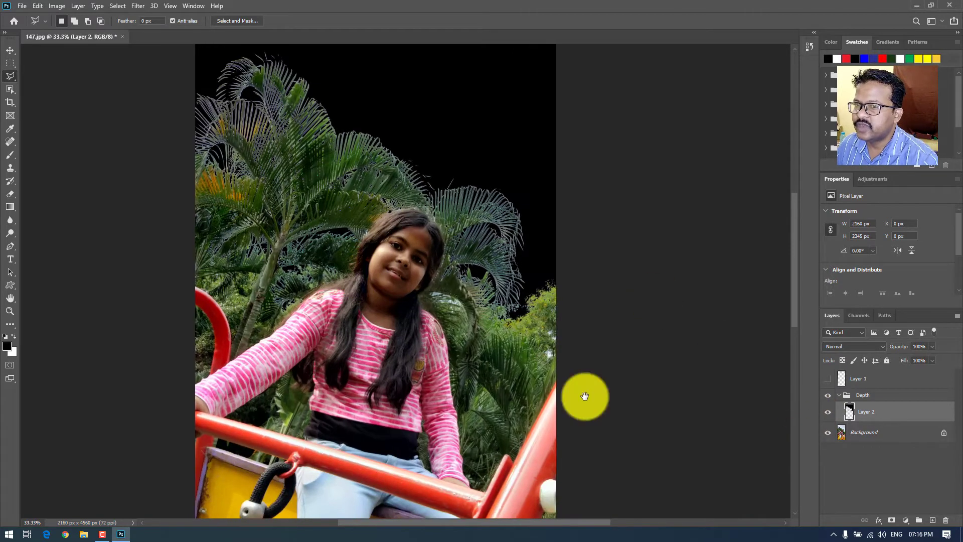
Activate the Background layer and start a Pen tool path along the outer edge of the curved red rail down to the girl's sleeve
left_click(872, 435)
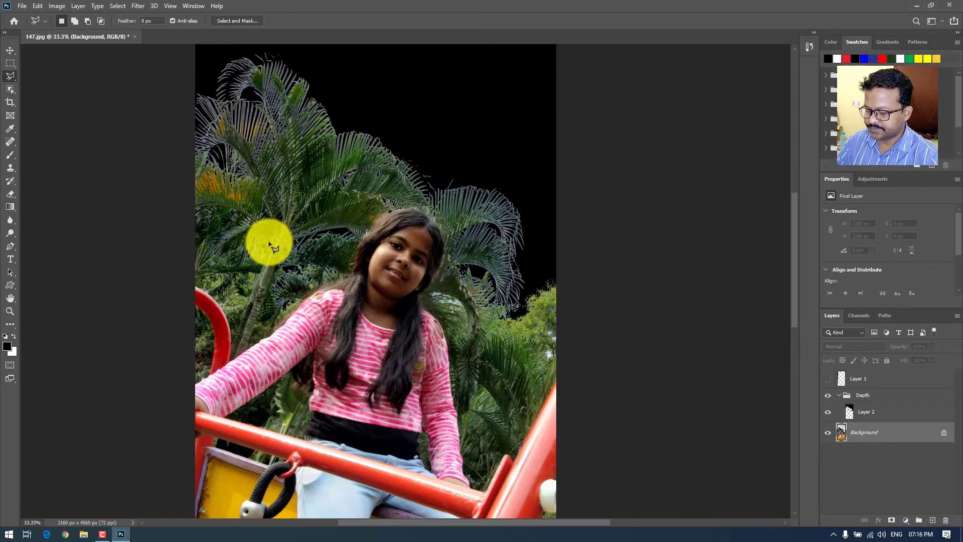
key("p")
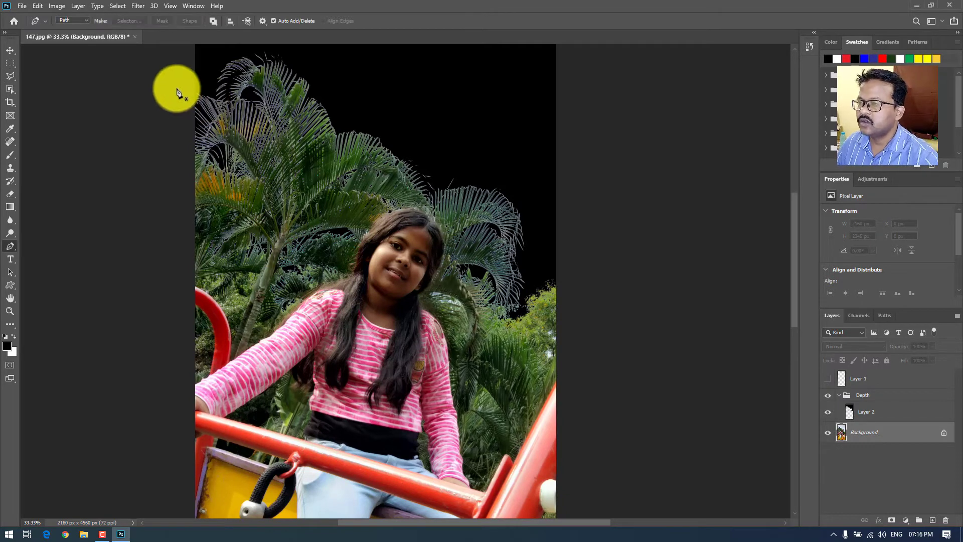
left_click(176, 276, "ctrl")
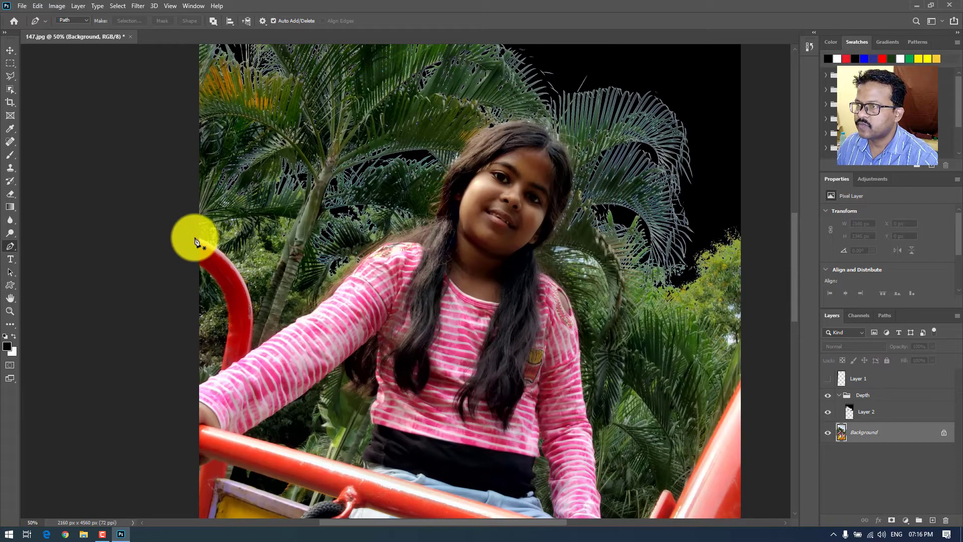
left_click(195, 237)
left_click_drag(248, 291, 263, 336)
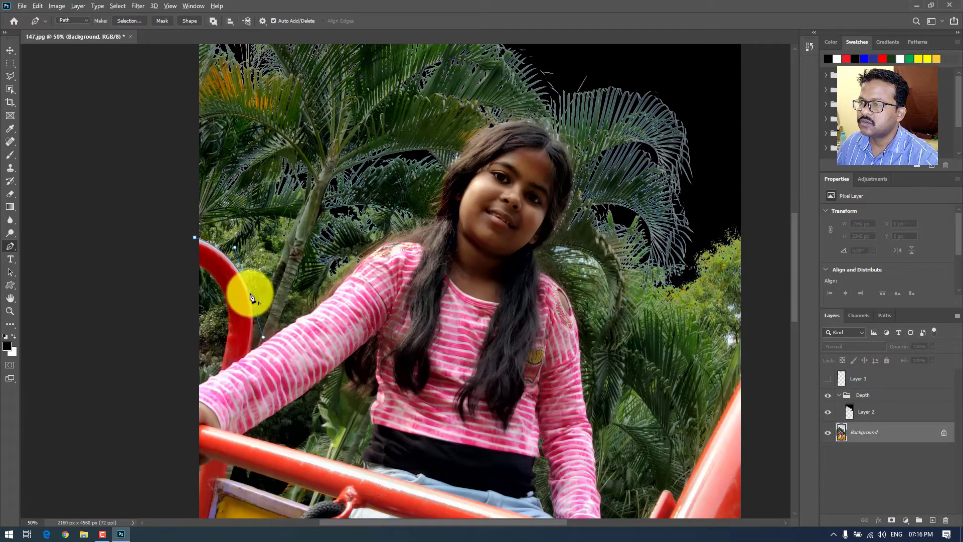
left_click(249, 292, "alt")
left_click(255, 312)
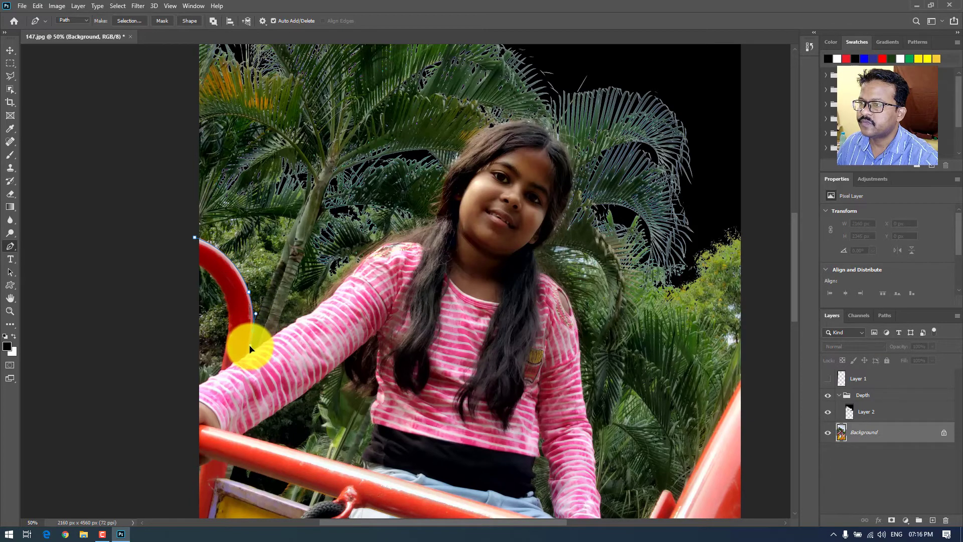
left_click(249, 346)
Continue the path up along the upper edge of the striped sleeve next to the curved rail
scroll(258, 344, "up", 3)
left_click(252, 338)
left_click(259, 334)
left_click(265, 330)
left_click(270, 326)
left_click(278, 320)
left_click_drag(291, 313, 297, 311)
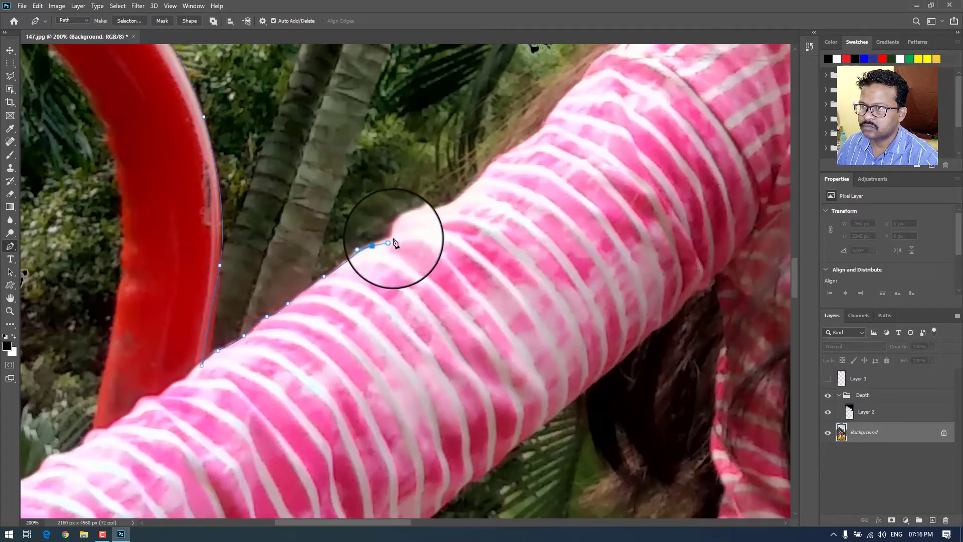
mouse_move(456, 204)
left_mouse_down()
mouse_move(382, 318)
mouse_move(122, 333)
left_mouse_up()
Continue the path over the girl's shoulder and up the outer edge of her hair beside the face
left_click(105, 348)
left_click(208, 263)
left_click(245, 241)
left_click(275, 244)
mouse_move(314, 234)
left_mouse_down()
mouse_move(346, 232)
mouse_move(218, 445)
left_mouse_up()
left_click_drag(366, 53, 204, 204)
Carry the path around the top of the girl's head and down the far side of her hair
left_click(192, 221)
left_click(350, 171)
left_click(468, 218)
left_click(533, 275)
left_click(570, 348)
left_click(569, 414)
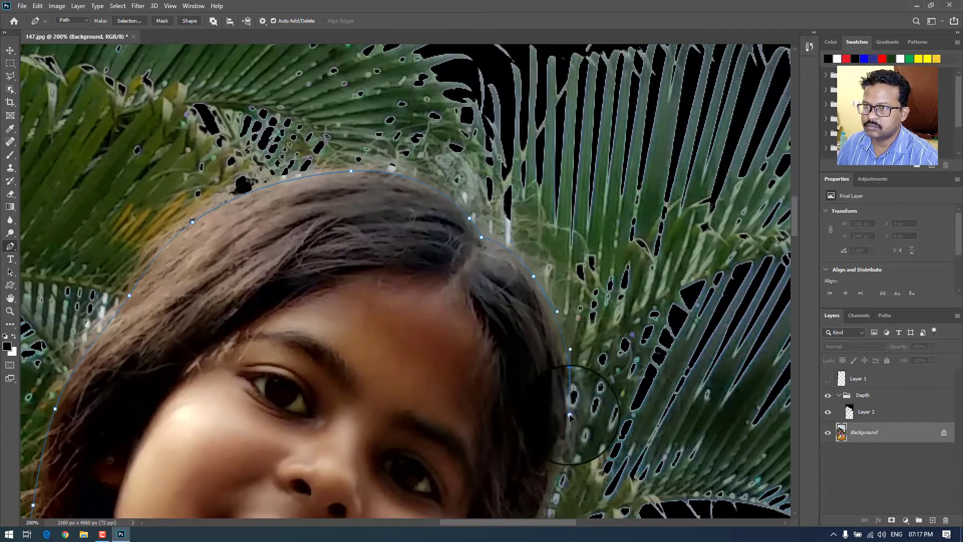
scroll(569, 415, "down", 10)
Continue the path down the hair at the neck and over the girl's other shoulder to her upper arm
left_click(316, 64)
left_click(333, 121)
left_click(337, 155)
left_click(388, 177)
left_click(425, 211)
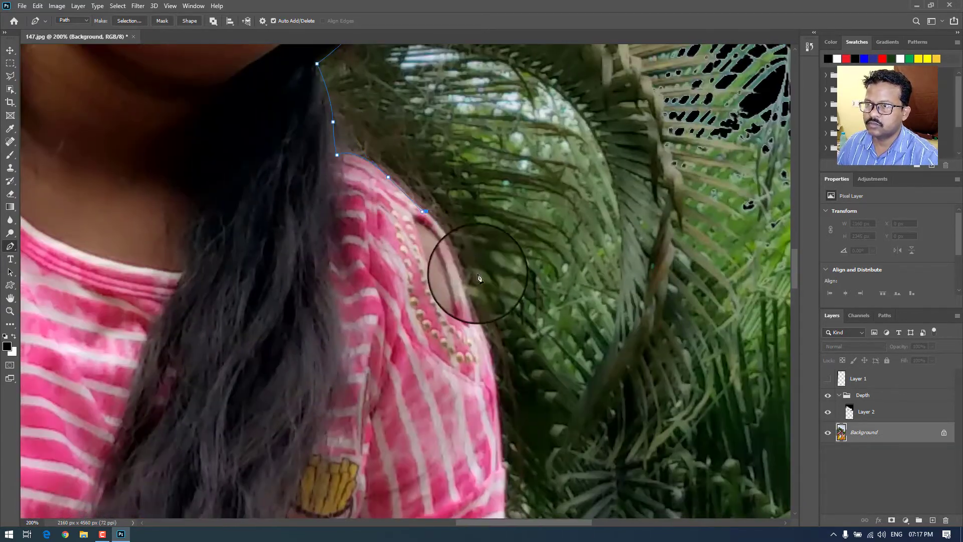
left_click(463, 301)
left_click(498, 410)
left_click(504, 479)
left_click_drag(504, 479, 509, 158)
Trace the outer edge of the upper sleeve down to the elbow folds
left_click(514, 251)
left_click(514, 291)
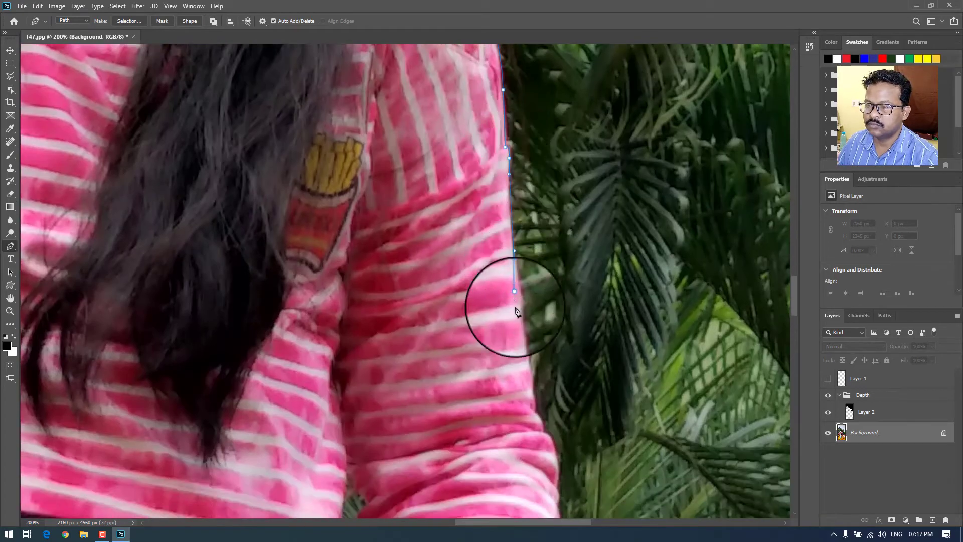
left_click(525, 357)
left_click(531, 391)
left_click(536, 424)
left_click(544, 447)
scroll(536, 402, "down", 5)
Continue the path along the outer edge of the sleeve below the elbow folds
left_click_drag(555, 274, 548, 306)
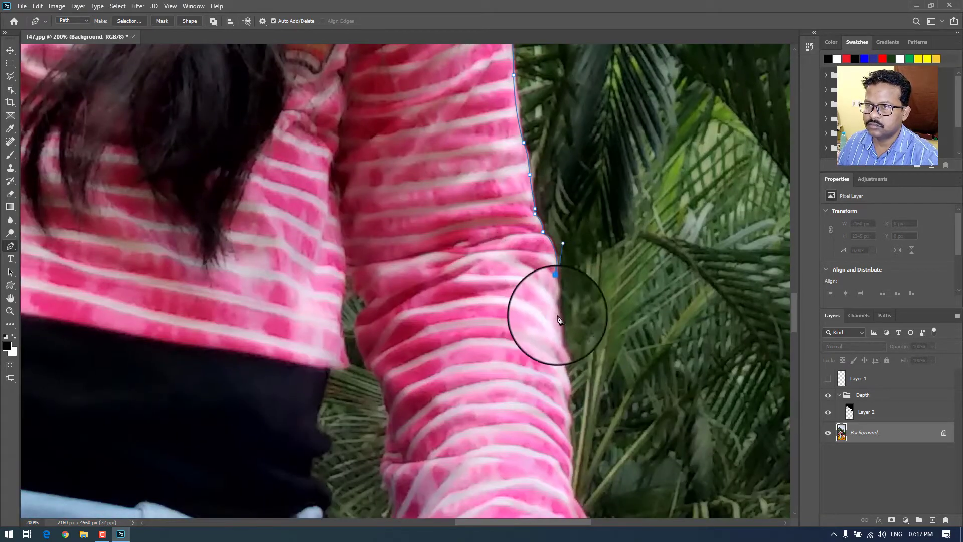
left_click(556, 288)
left_click(556, 307)
left_click(561, 334)
left_click(563, 359)
left_click(568, 389)
left_click(565, 402)
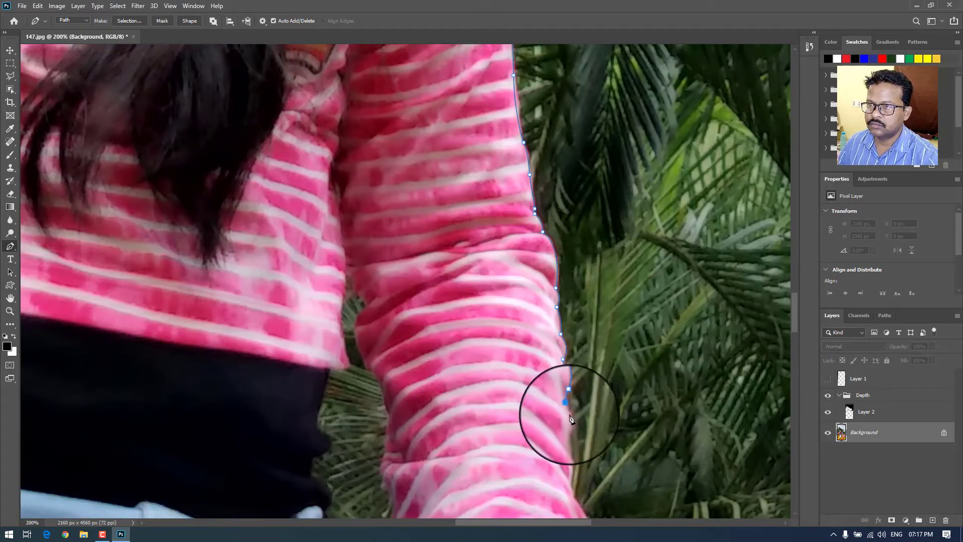
left_click(571, 418)
left_click(569, 429)
Extend the path down the lower sleeve and around the cuff to the red crossbar
left_click_drag(572, 458, 574, 194)
left_click(572, 195)
left_click(570, 207)
left_click(570, 218)
left_click(577, 235)
left_click(593, 263)
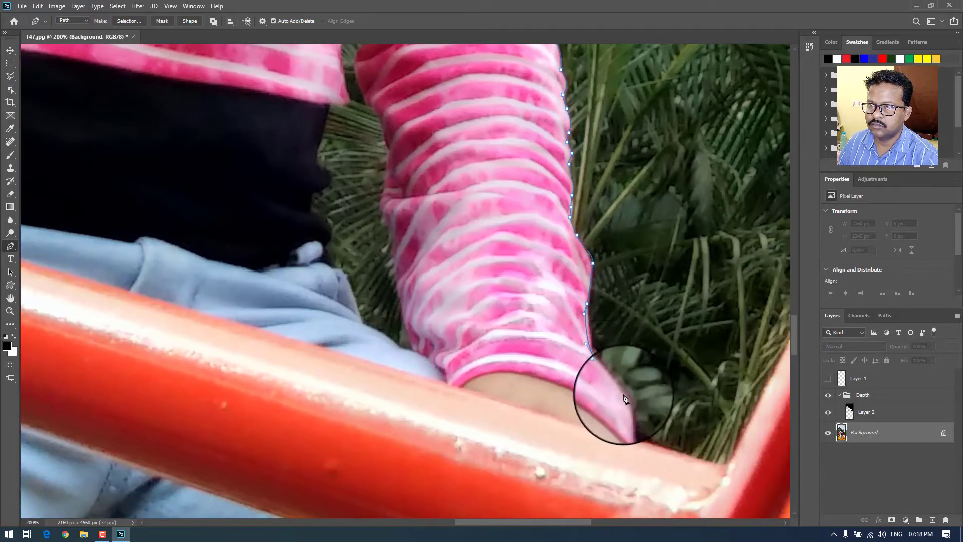
left_click_drag(624, 399, 351, 421)
Continue the path around the upper end of the red bracket next to the thick slanted post
left_click(519, 209)
left_click(537, 194)
left_click(556, 204)
left_click_drag(608, 226, 488, 351)
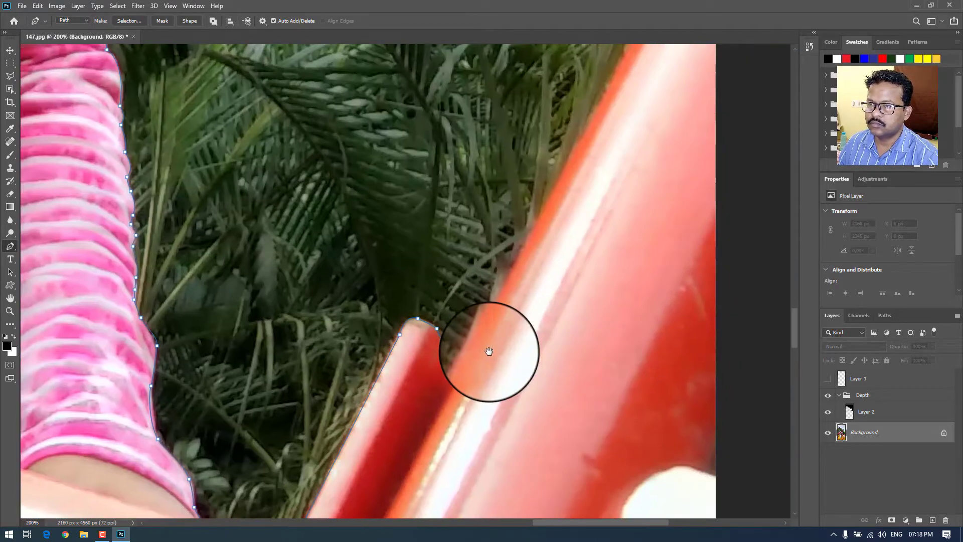
Carry the path past the slanted post and over the palm trees back to its start at the curved red rail
key("ctrl+minus")
key("ctrl+minus")
key("ctrl+minus")
key("ctrl+minus")
scroll(426, 95, "up", 8)
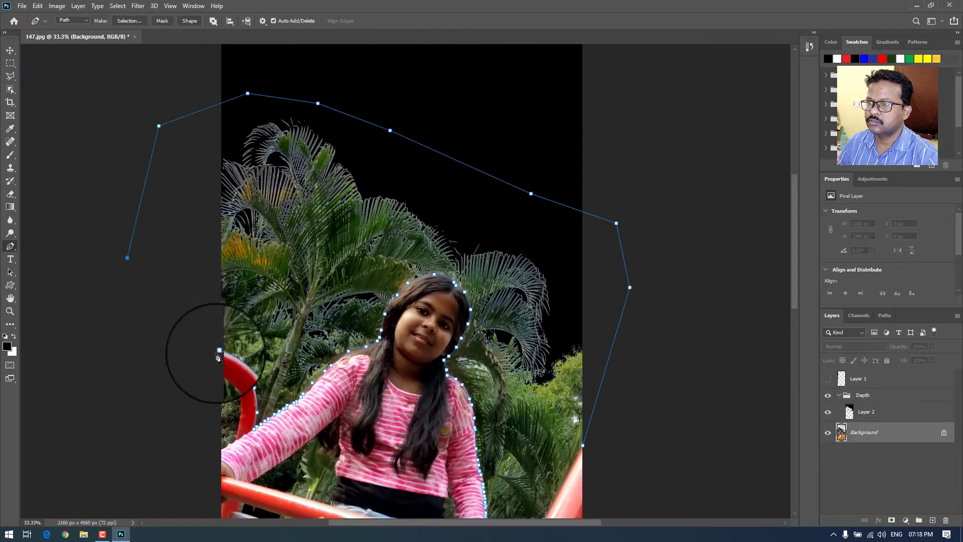
Trace the foliage area enclosed by the inner edge of the curved rail and the sleeve as a separate path outline
key("ctrl+plus")
key("ctrl+plus")
key("ctrl+plus")
left_click(289, 246)
left_click(307, 285)
left_click(304, 332)
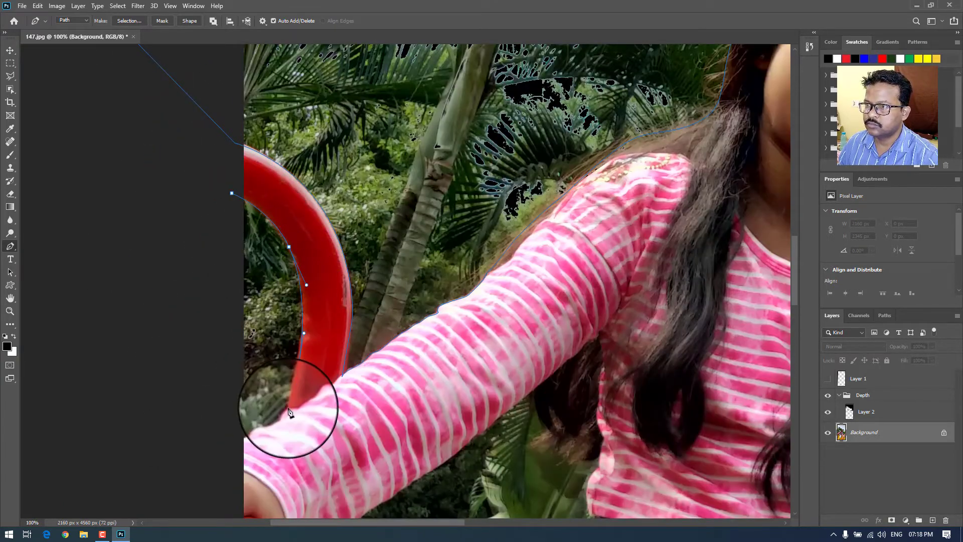
left_click(240, 440)
left_click(133, 380)
Start outlining the foliage gap under the arm along the crossbar's upper edge and up the girl's waist
scroll(265, 226, "down", 5)
left_click(299, 254)
left_click(549, 326)
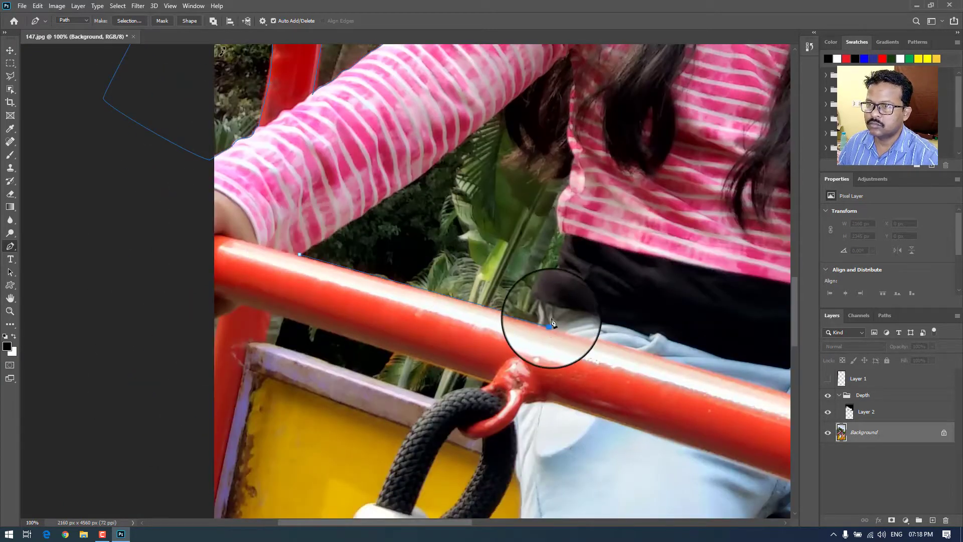
mouse_move(552, 322)
left_mouse_down()
mouse_move(541, 303)
mouse_move(566, 245)
mouse_move(558, 222)
mouse_move(571, 188)
mouse_move(508, 165)
left_mouse_up()
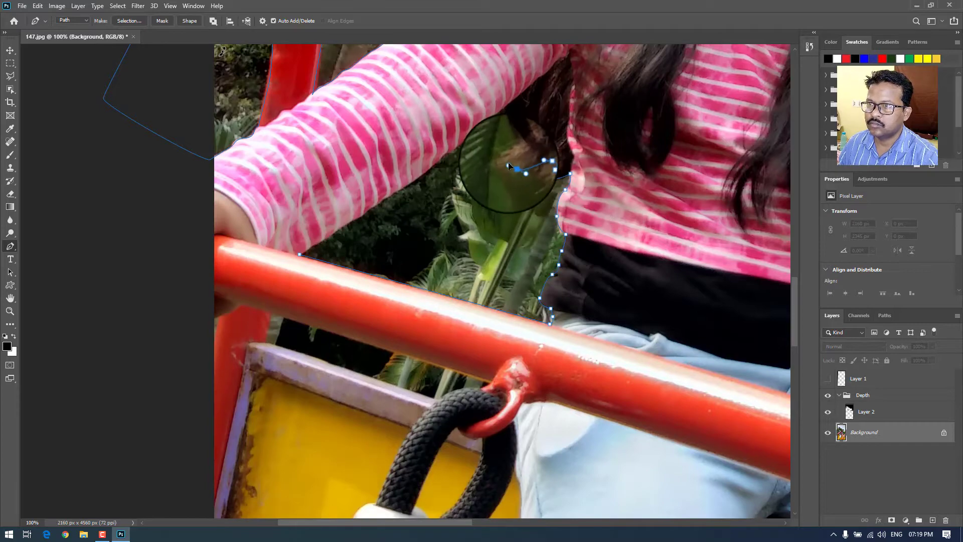
Finish the outline of the gap under the arm around the hair tips and along the sleeve's underside
left_click(516, 152)
left_click(508, 137)
left_click(503, 109)
left_click(473, 131)
left_click(455, 149)
scroll(417, 178, "up", 1)
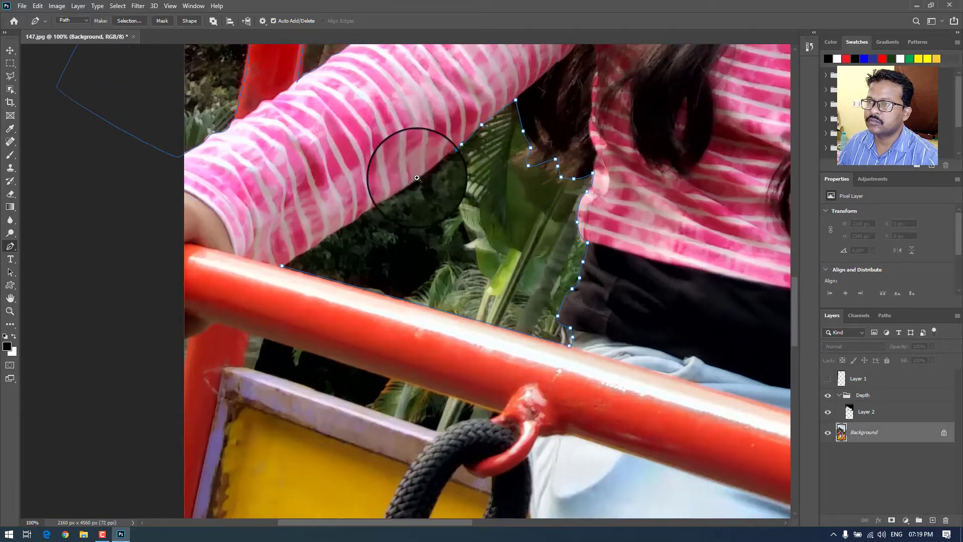
Start outlining the foliage gap between the girl's waist and her other arm, down the shirt's side and along the black waistband
scroll(402, 185, "up", 3)
scroll(200, 266, "down", 5)
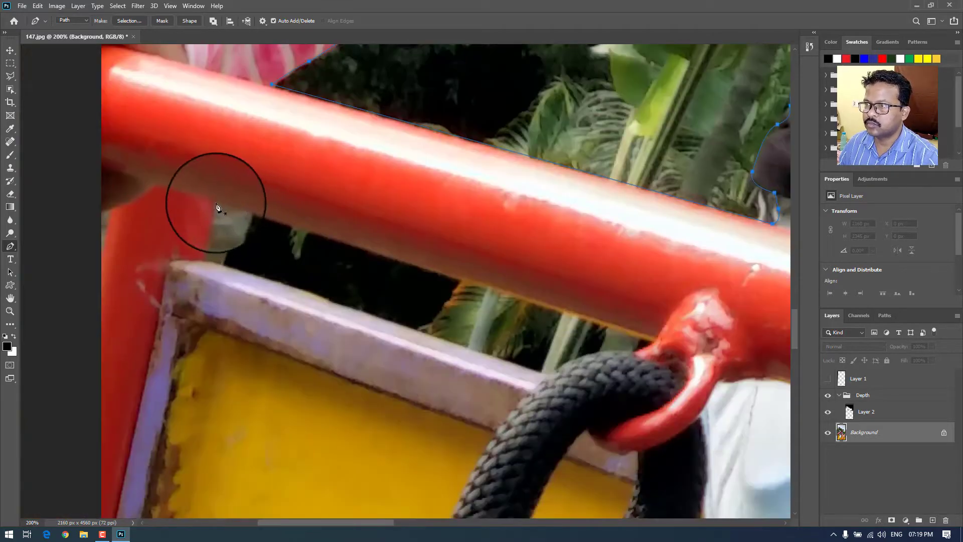
scroll(548, 323, "down", 2)
left_click_drag(548, 322, 406, 260)
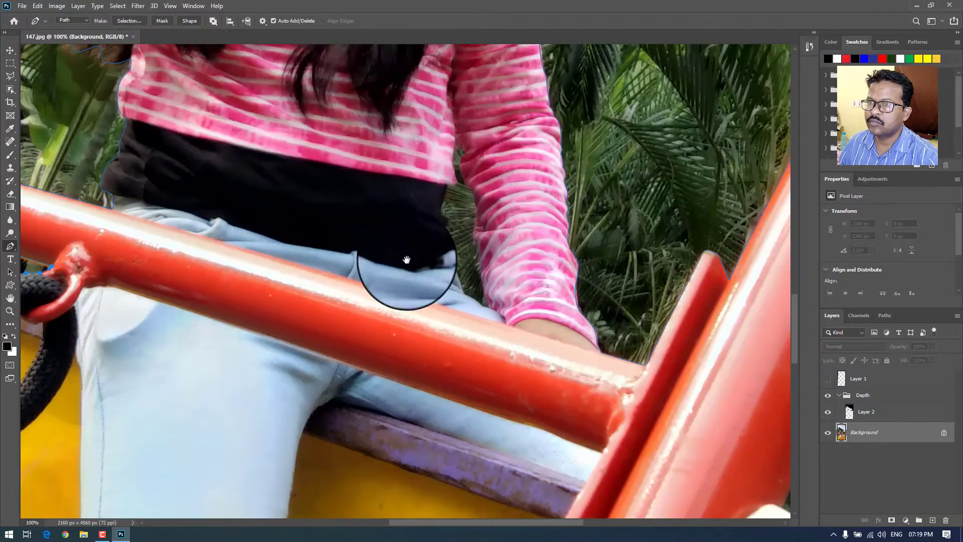
scroll(406, 260, "up", 2)
left_click(452, 195)
left_click(434, 196)
left_click(432, 222)
left_click(426, 259)
left_click(436, 274)
left_click(442, 310)
left_click(432, 337)
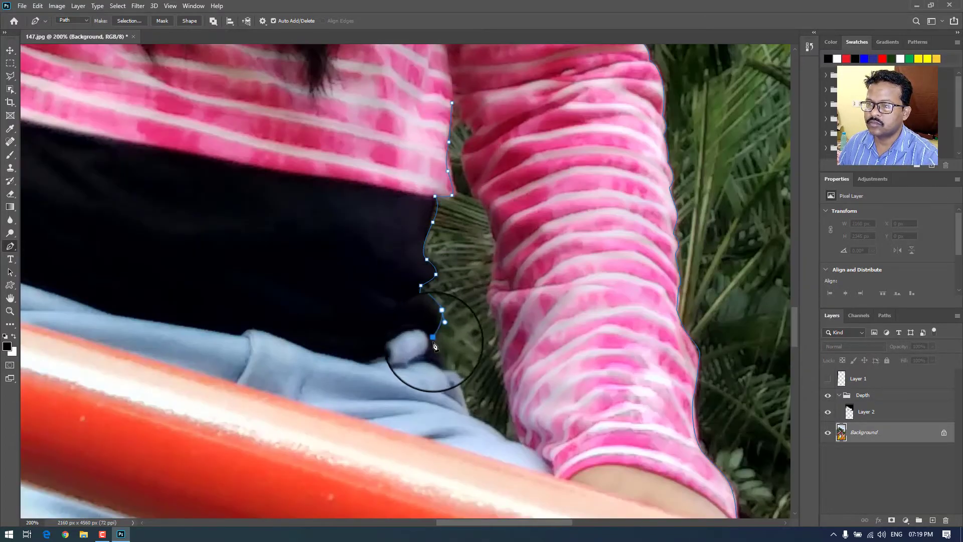
Finish that gap's outline past the jeans and up the inner edge of the sleeve to its starting point
left_click(443, 360)
left_click(464, 399)
left_click(501, 433)
left_click(523, 444)
left_click(508, 399)
left_click(500, 346)
left_click(491, 276)
left_click(496, 253)
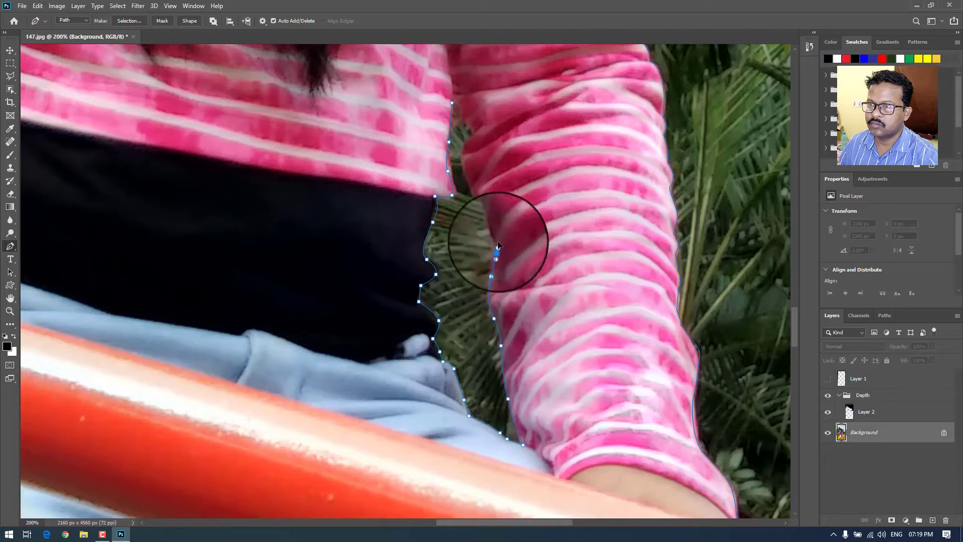
left_click(472, 190)
left_click(462, 145)
left_click(452, 103)
Outline the small foliage area between the two white bolts beside the slanted red post, extending past the photo's edge
scroll(452, 103, "down", 3)
mouse_move(627, 239)
left_mouse_down()
mouse_move(495, 284)
mouse_move(499, 266)
left_mouse_up()
scroll(524, 314, "up", 2)
left_click(540, 274)
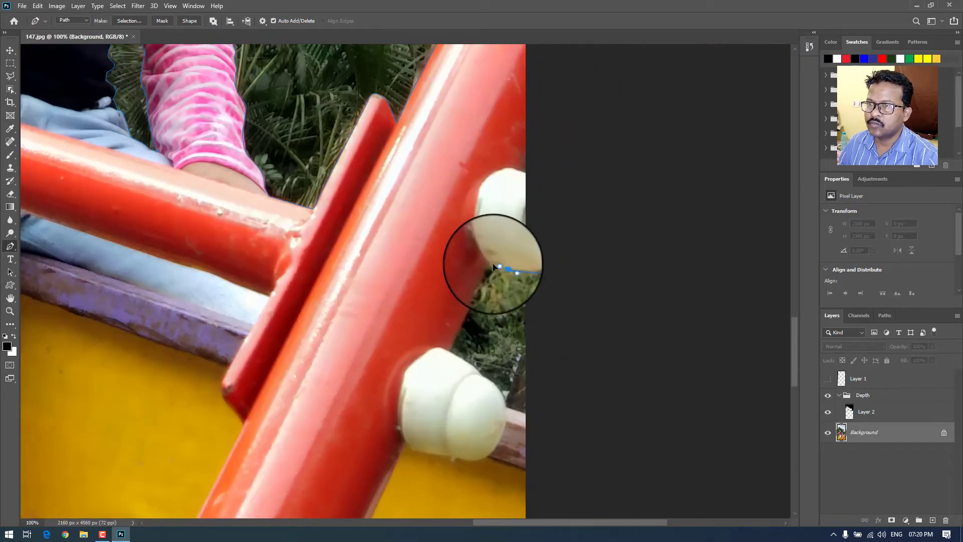
scroll(451, 344, "up", 2)
left_click(443, 349)
left_click(491, 382)
left_click(506, 398)
left_click_drag(510, 397, 478, 297)
left_click(520, 338)
left_click(526, 361)
left_click(568, 377)
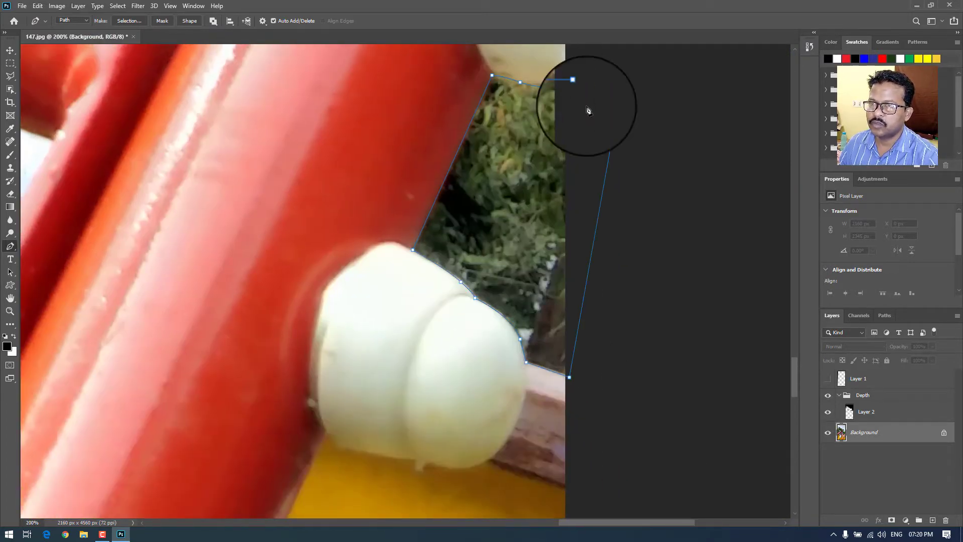
Convert the traced paths into a selection and feather it by 1 pixel
scroll(354, 204, "down", 6)
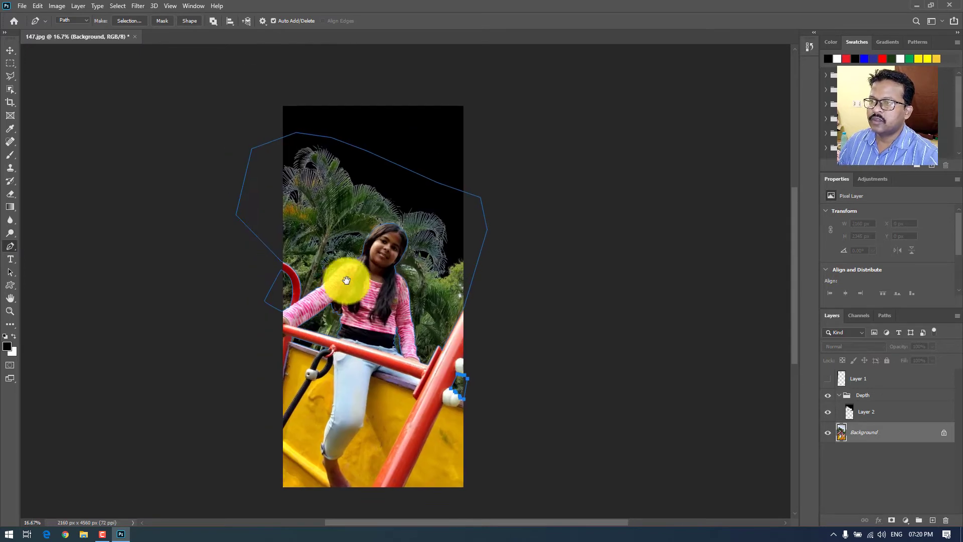
scroll(389, 280, "up", 1)
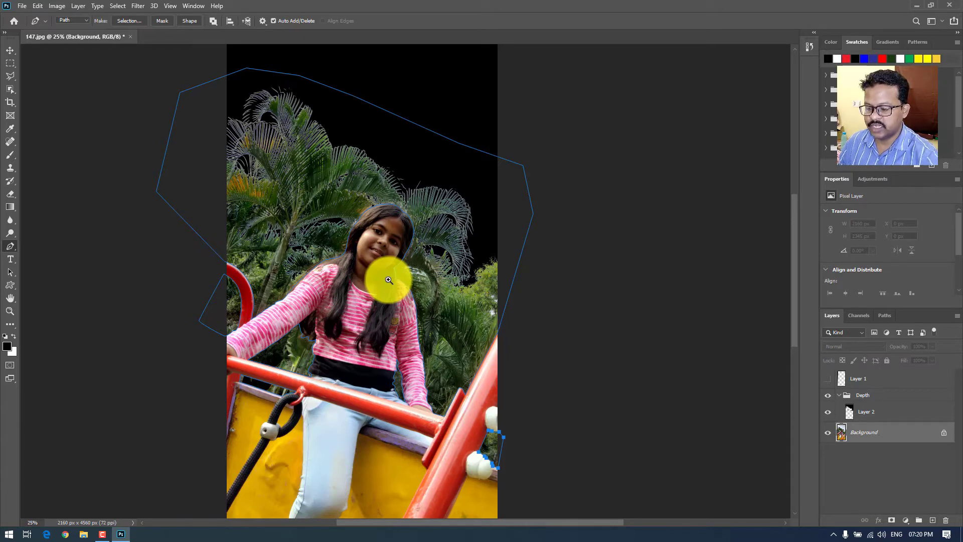
key("ctrl+Return")
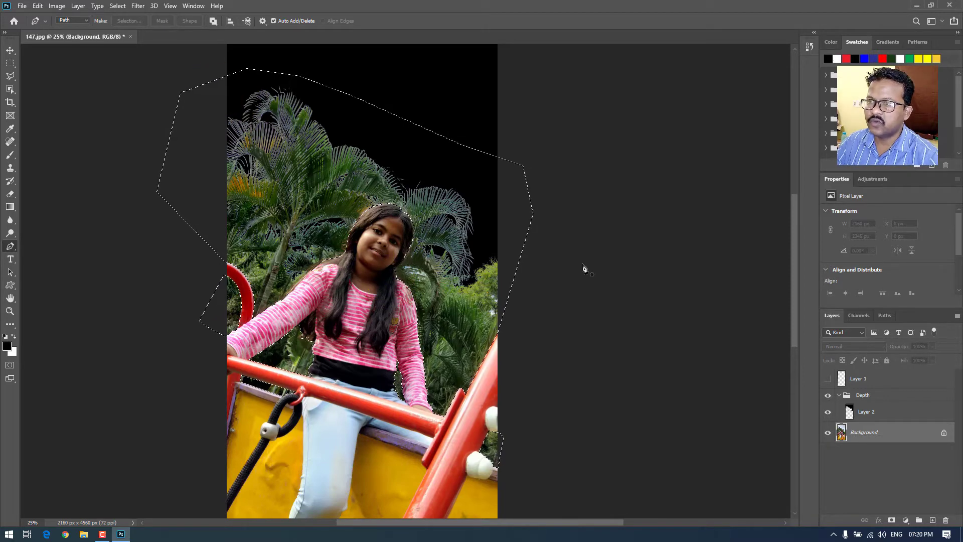
left_click(10, 63)
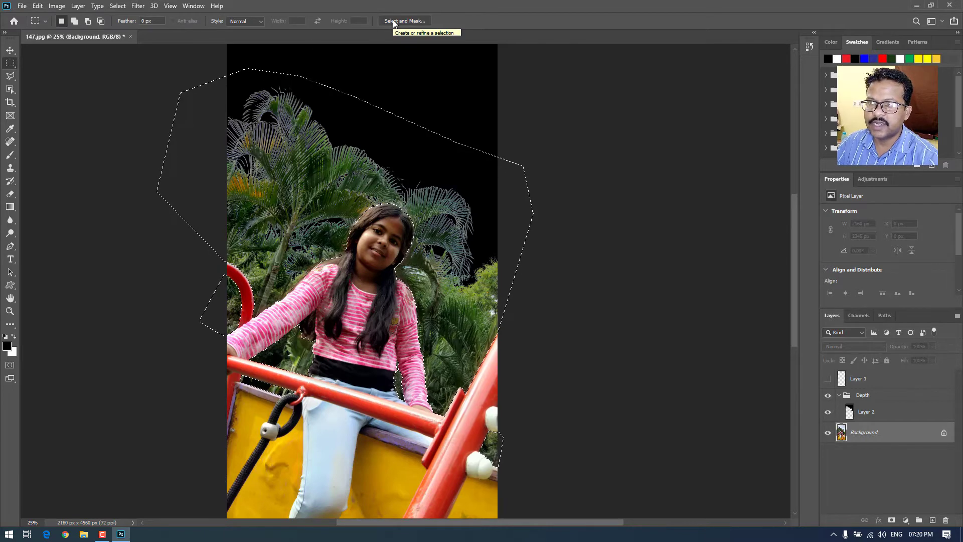
left_click(120, 6)
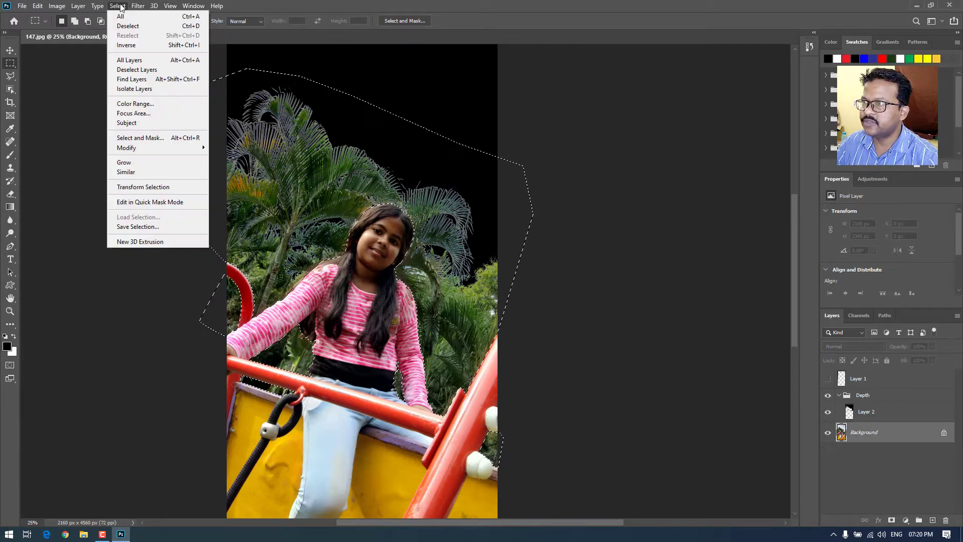
mouse_move(135, 149)
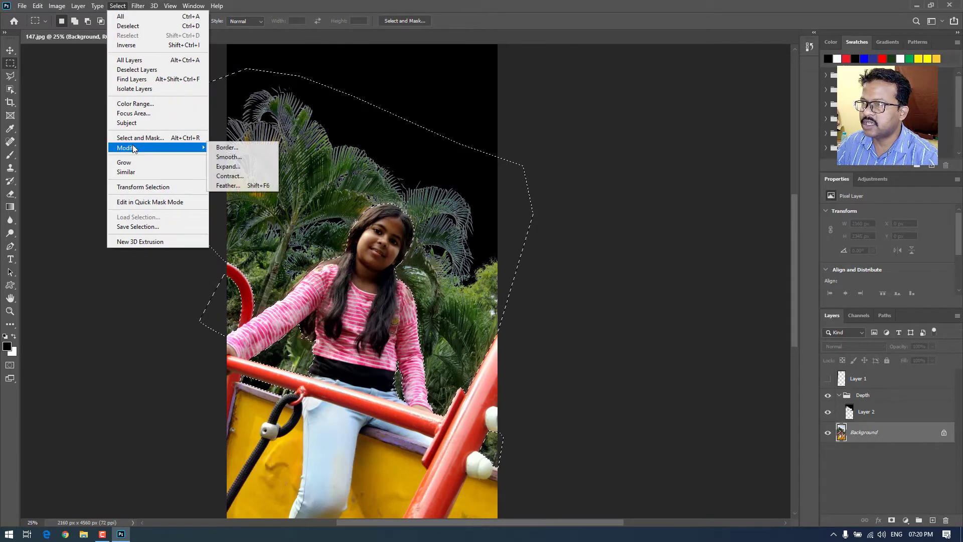
left_click(238, 185)
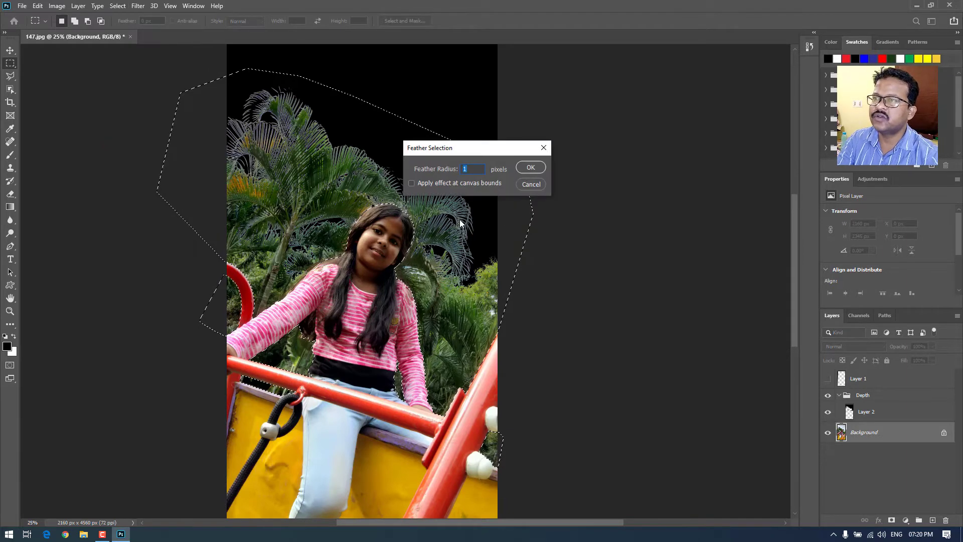
key("Return")
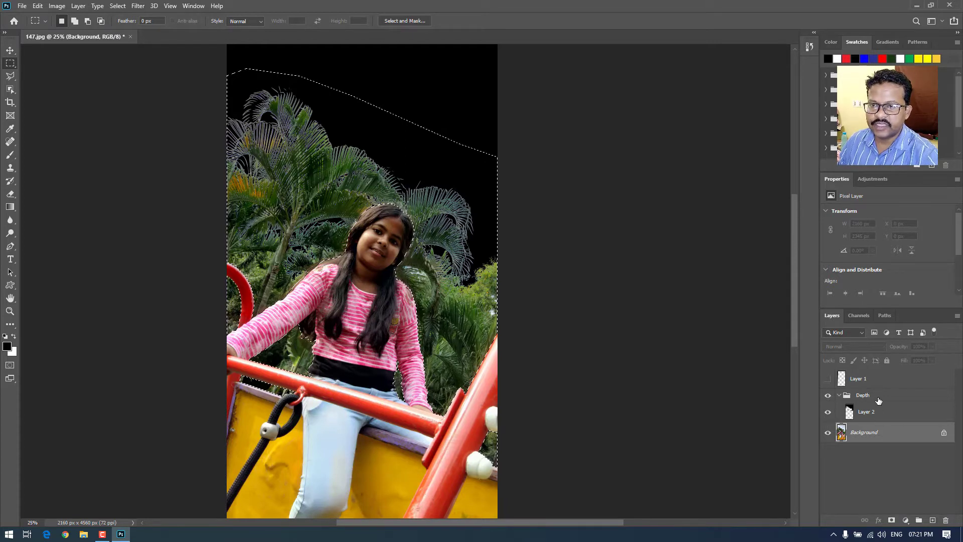
Add a new empty layer above Layer 2 in the Depth group
mouse_move(883, 403)
left_mouse_down()
mouse_move(878, 421)
mouse_move(880, 401)
left_mouse_up()
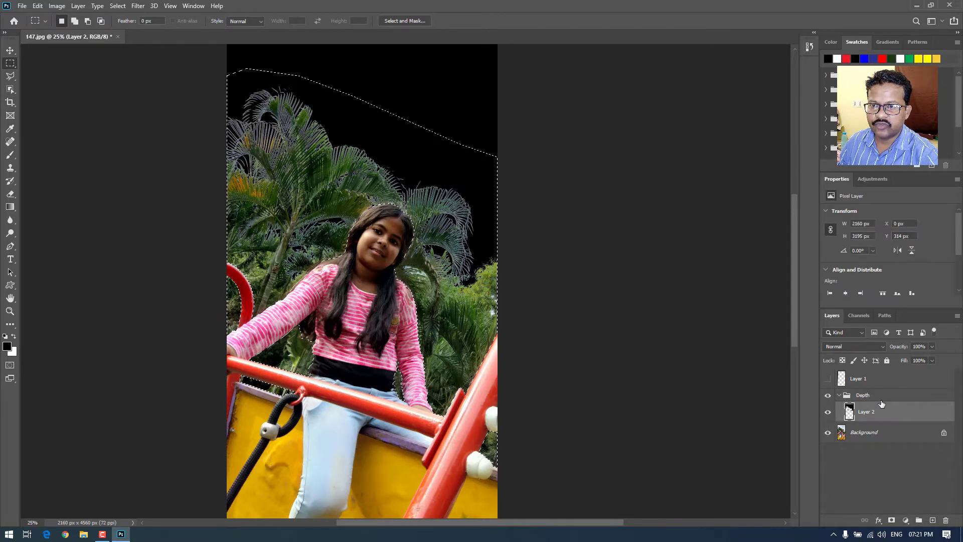
left_click(840, 396)
left_click(839, 396)
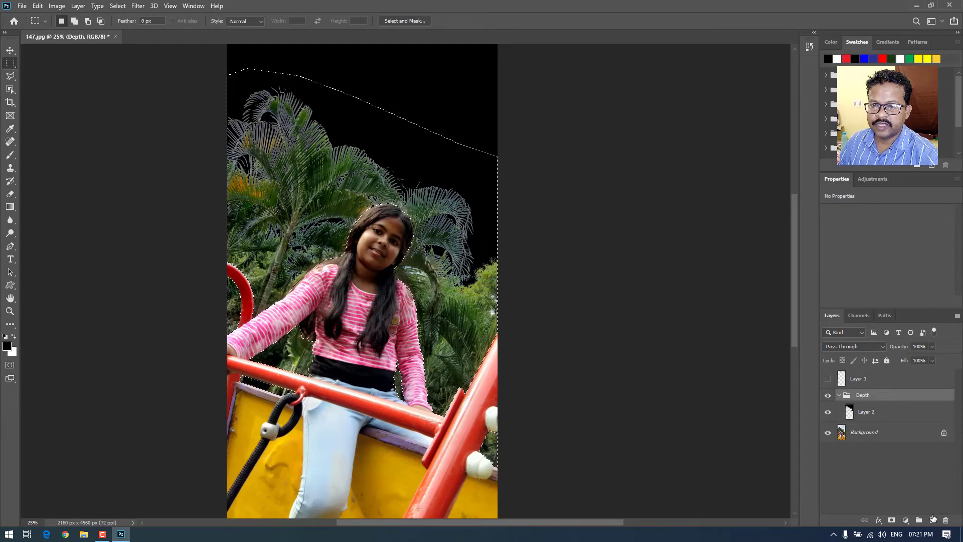
left_click(933, 520)
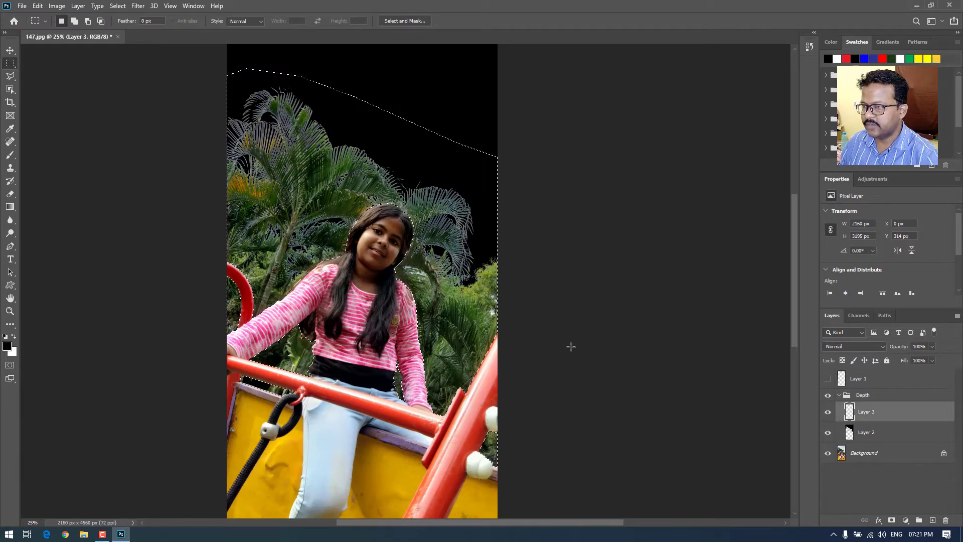
Show the gradient strip on Layer 1 and sample a dark grey from its upper part as the foreground colour
left_click(827, 378)
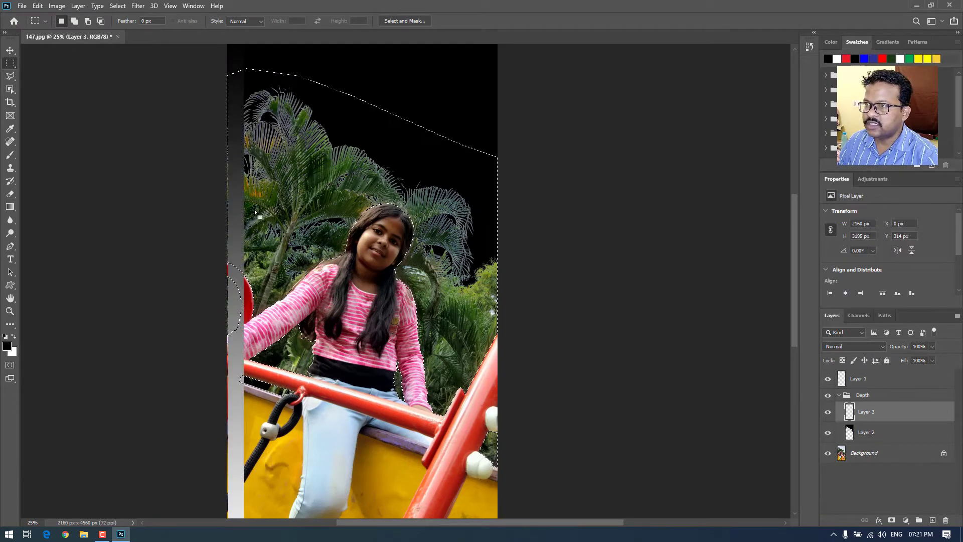
key("o")
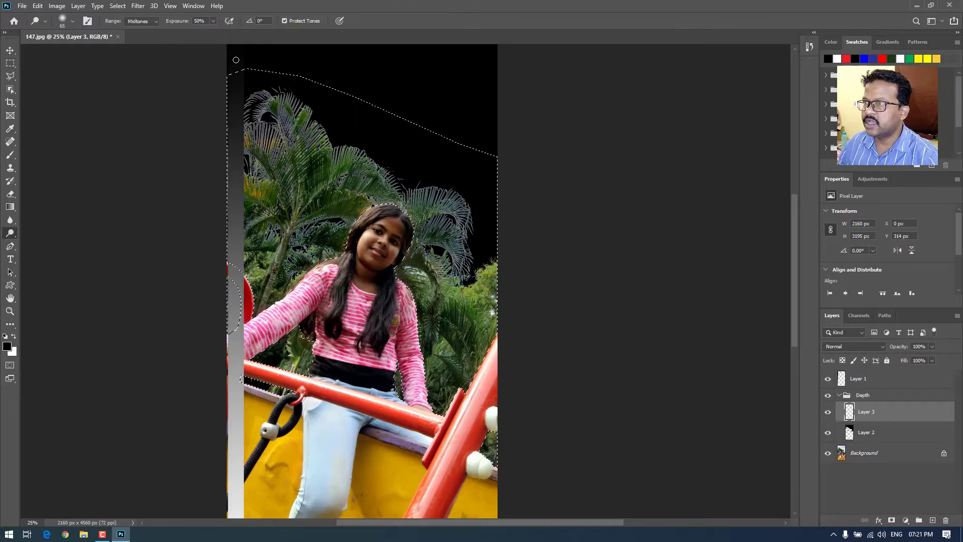
mouse_move(235, 68)
left_mouse_down()
mouse_move(234, 265)
mouse_move(232, 150)
mouse_move(233, 199)
left_mouse_up()
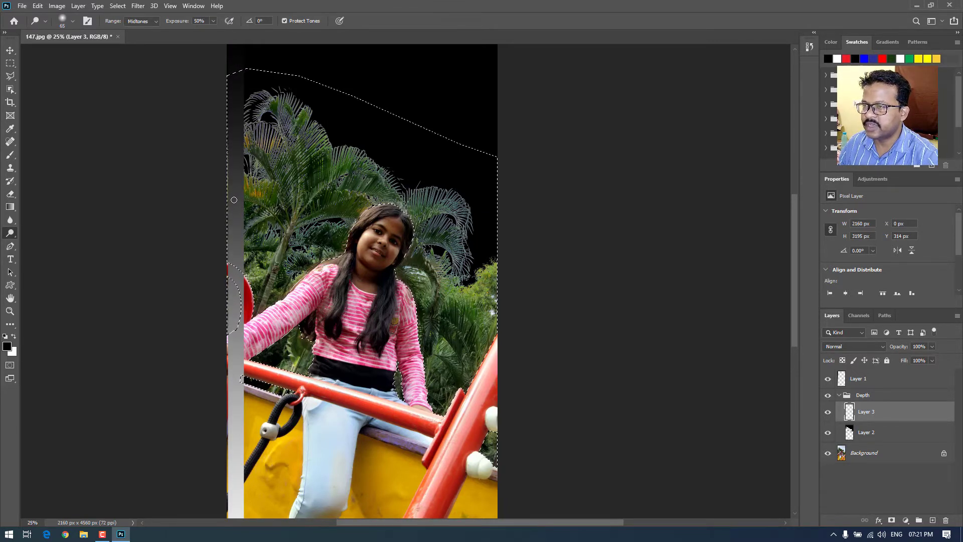
key("i")
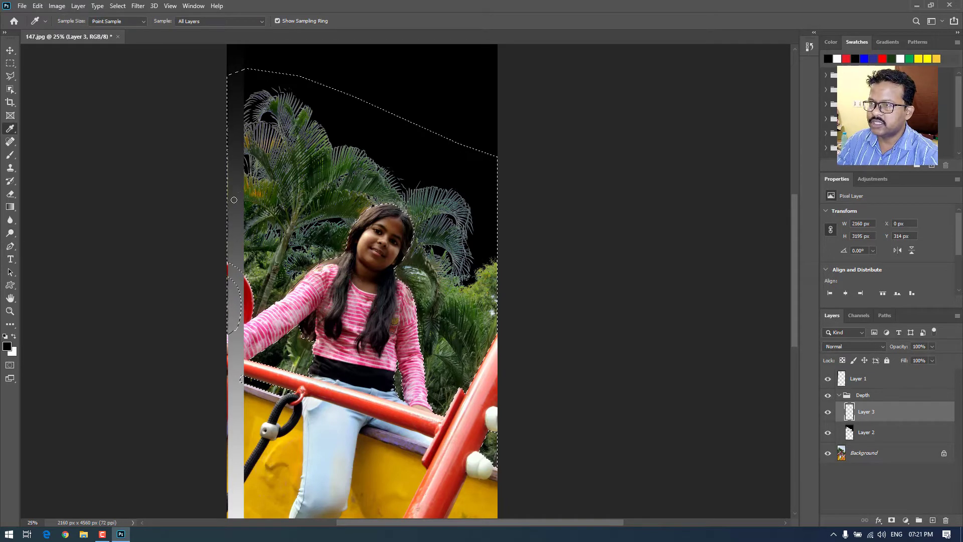
left_click(234, 200)
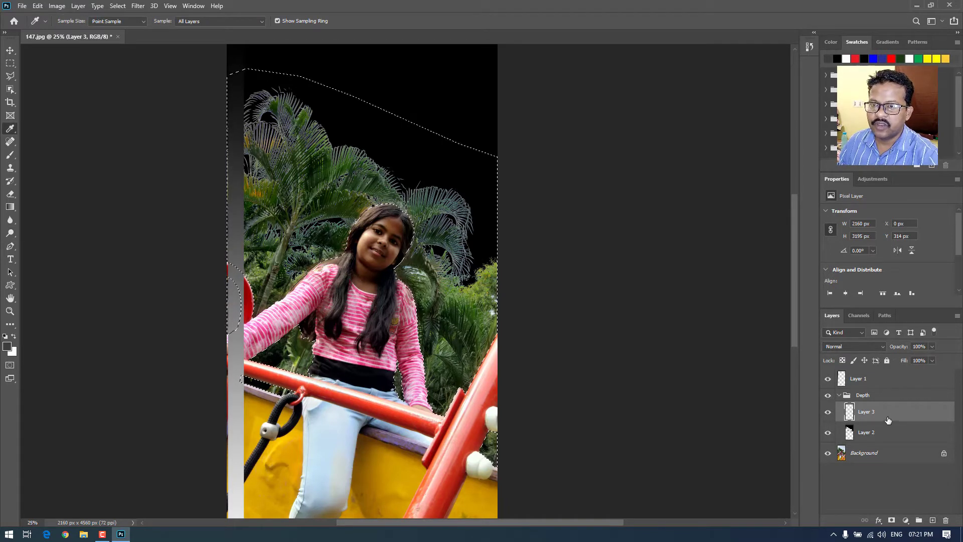
Fill the tree selection on Layer 3 with the sampled dark grey, deselect, and place the layer below Layer 2
key("alt+BackSpace")
key("ctrl+d")
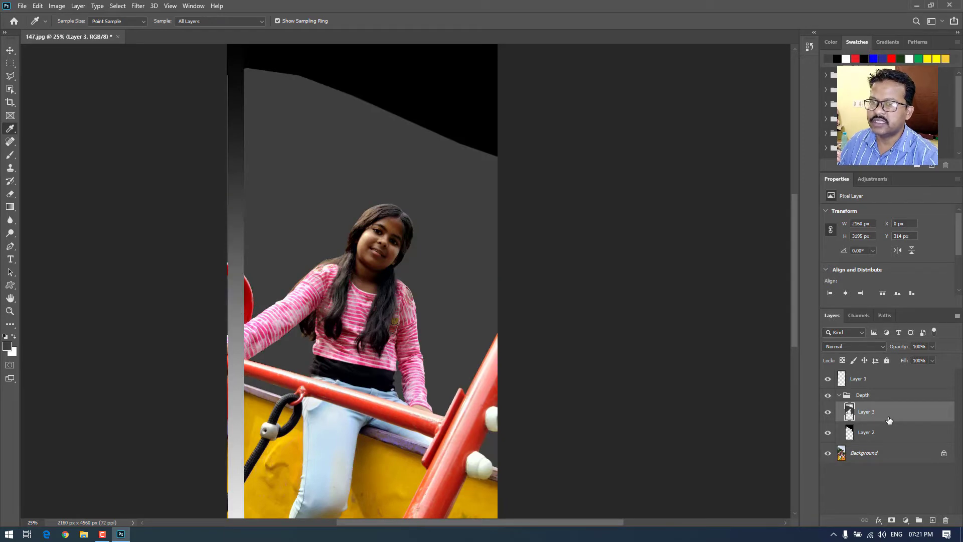
key("v")
left_click_drag(882, 416, 882, 427)
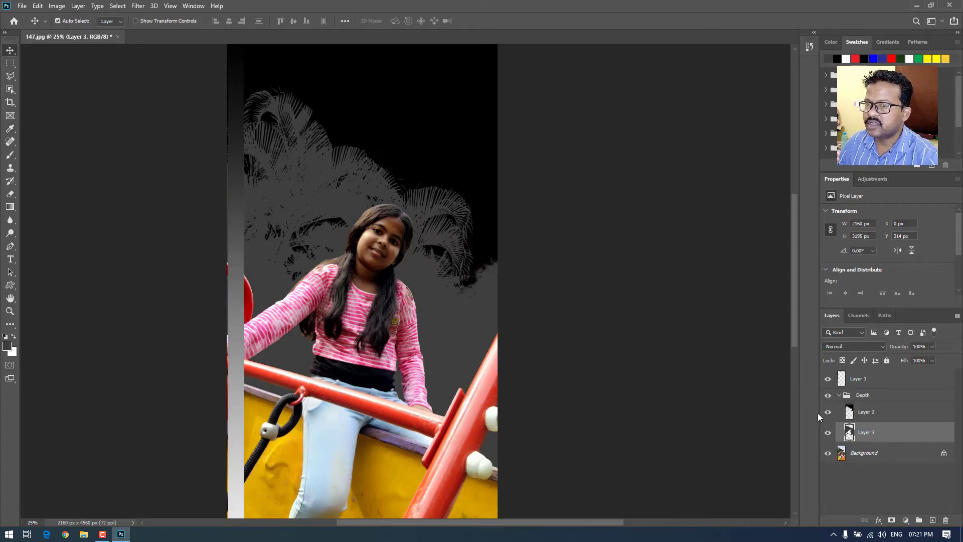
Rename the gradient strip's layer as Sample Depth and hide it
double_click(857, 379)
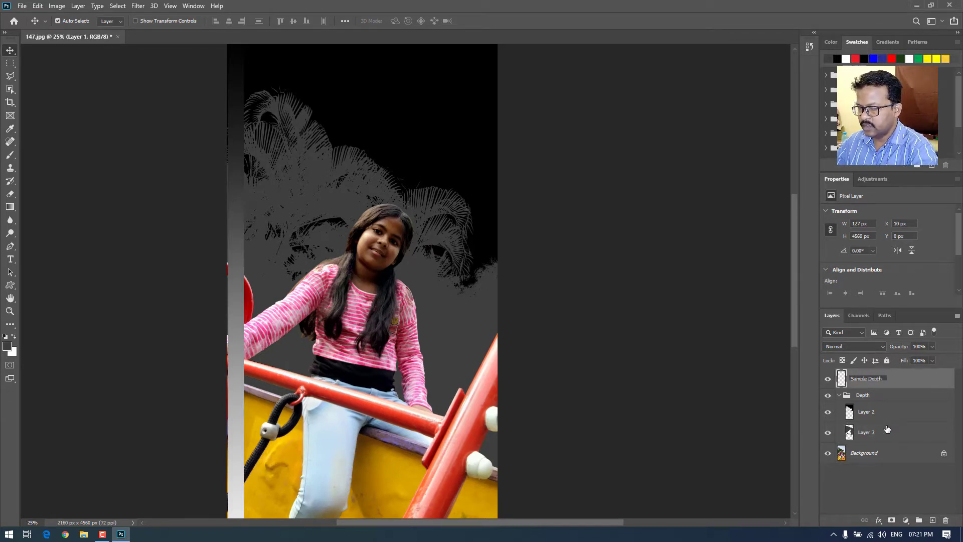
type("Sample Depth")
left_click(879, 475)
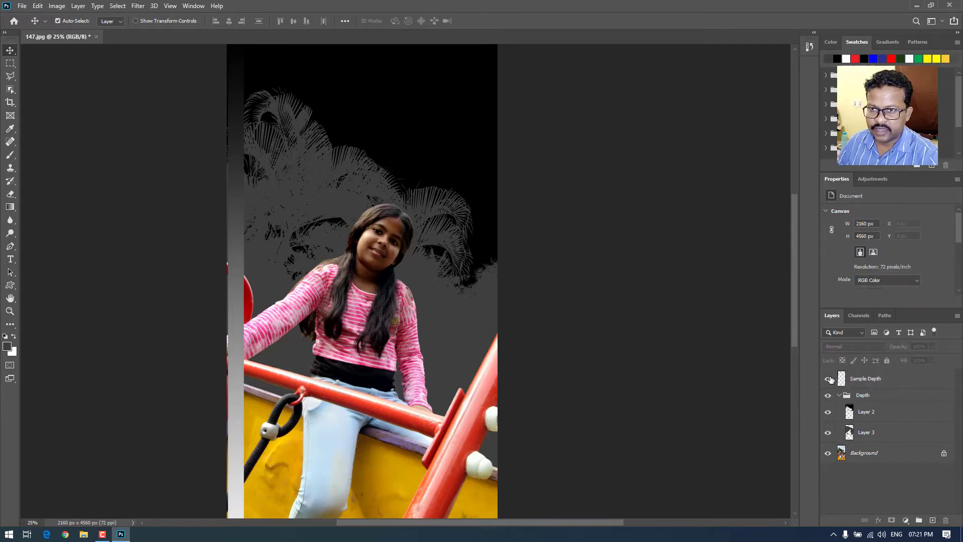
left_click(828, 378)
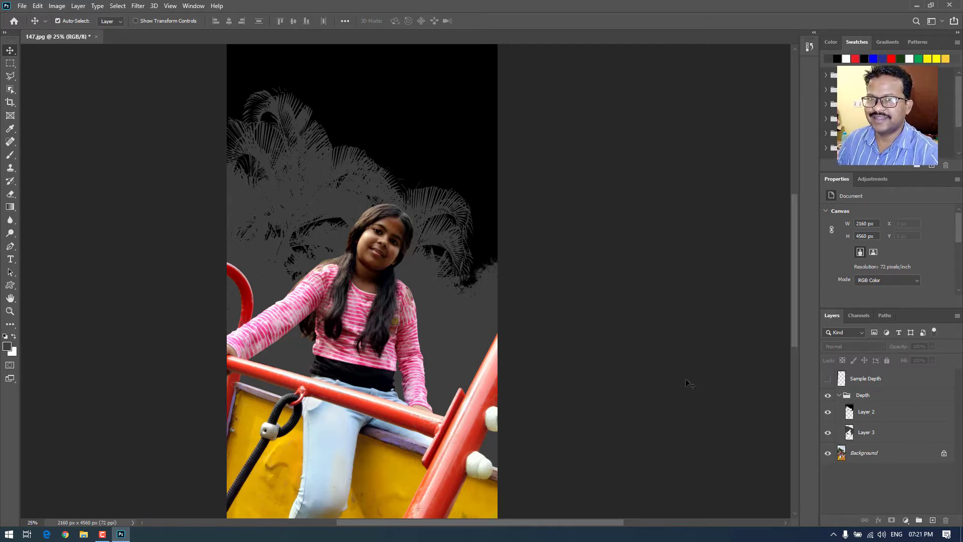
Select the Background layer and start a Pen path just outside the photo's edge at the top of the curved red rail
left_click_drag(391, 346, 397, 303)
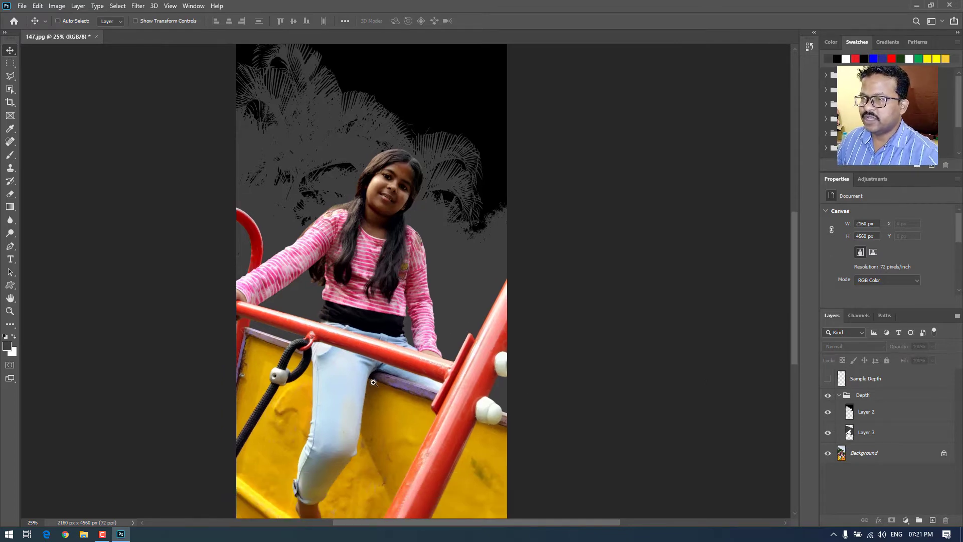
left_click(373, 382, "ctrl")
left_click_drag(478, 370, 484, 260)
left_click(507, 241, "ctrl")
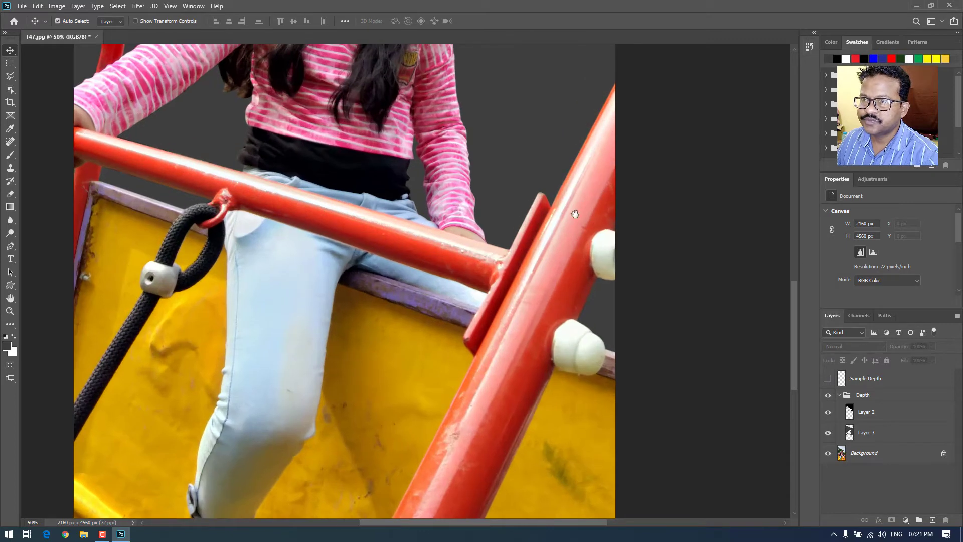
key("p")
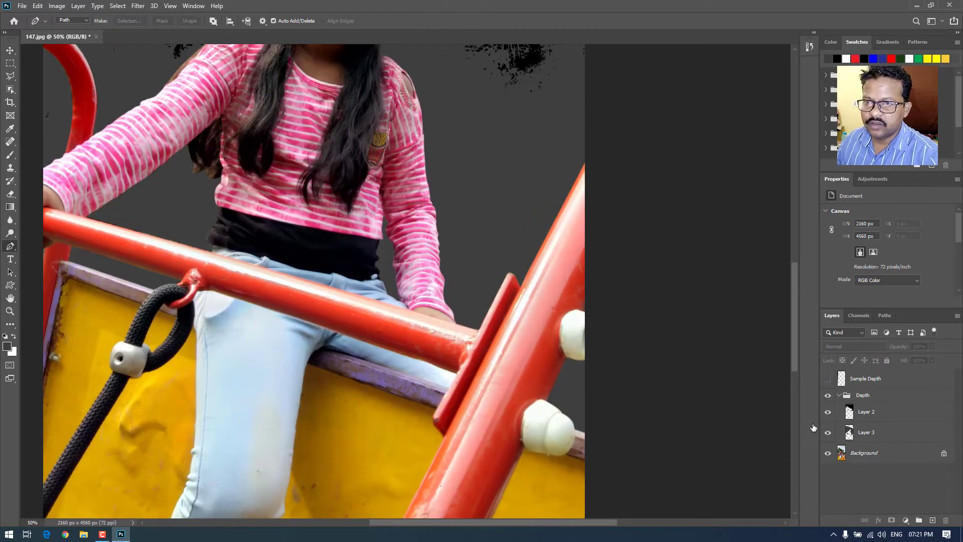
left_click(863, 452)
left_click_drag(625, 204, 735, 209)
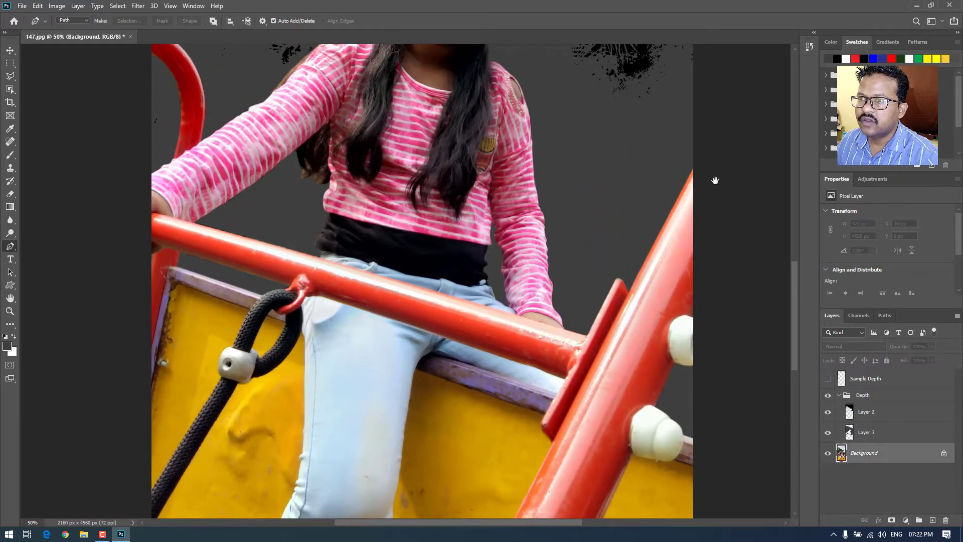
scroll(151, 211, "up", 3)
left_click(124, 182, "ctrl")
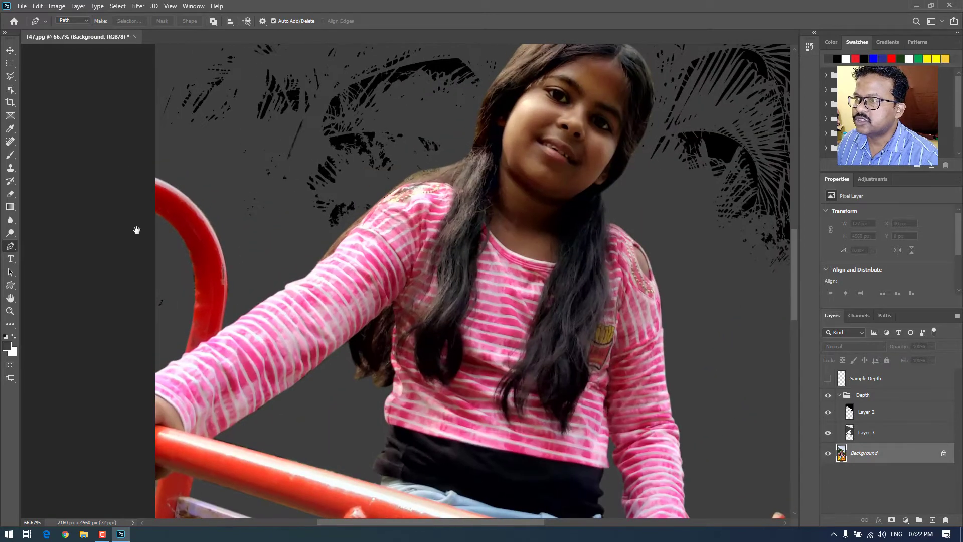
left_click(149, 176)
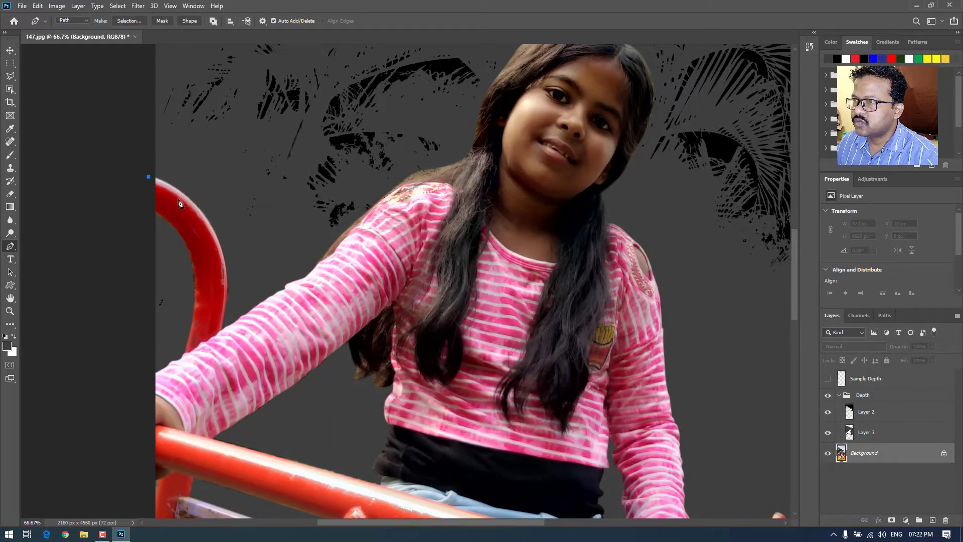
left_click_drag(212, 230, 230, 277)
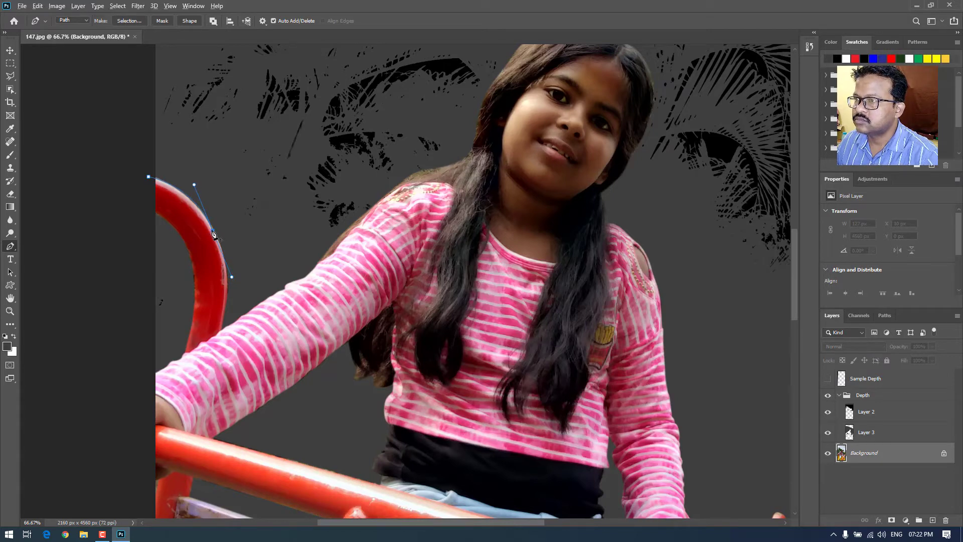
key("Delete")
key("Delete")
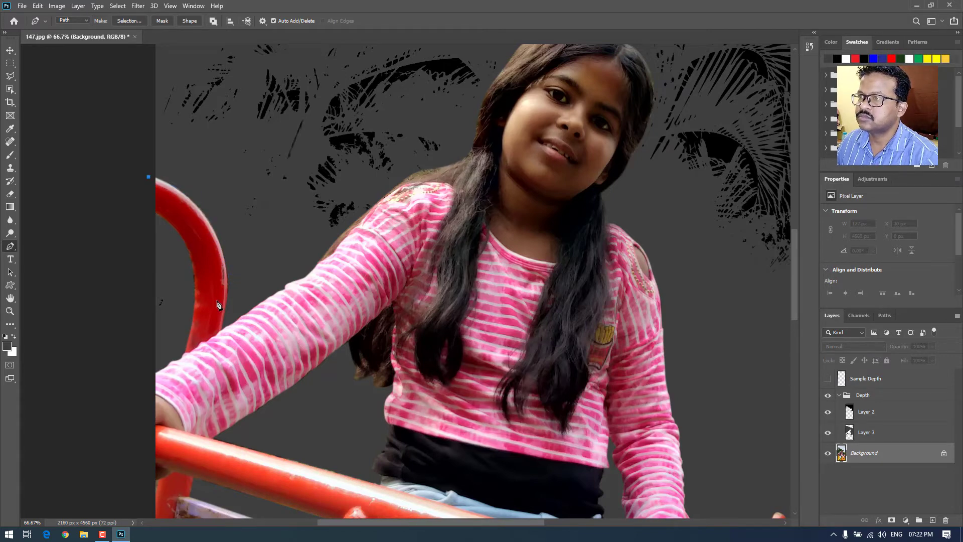
Start the Pen path outside the photo's right edge and trace the diagonal rail, bracket and upper edge of the horizontal red bar to the left edge
left_click_drag(316, 372, 73, 136)
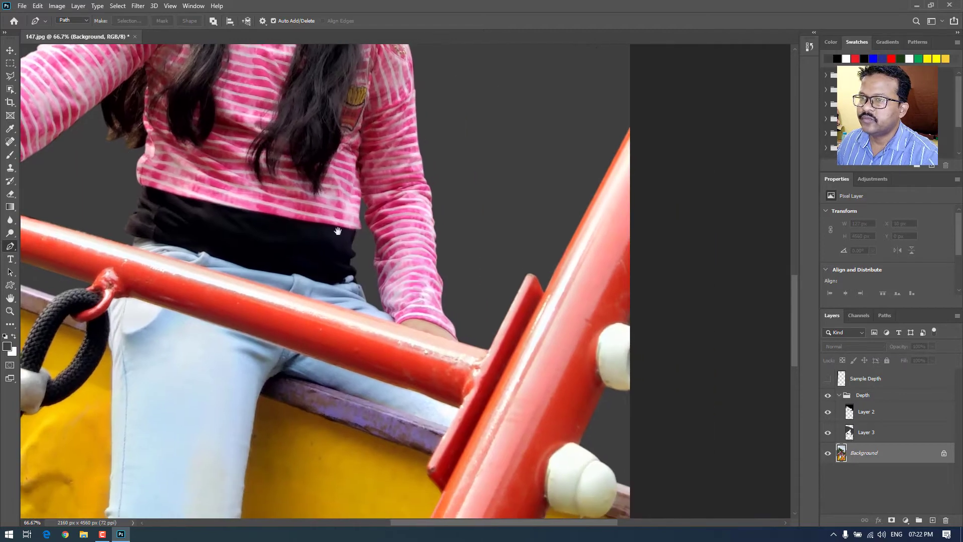
left_click(633, 119)
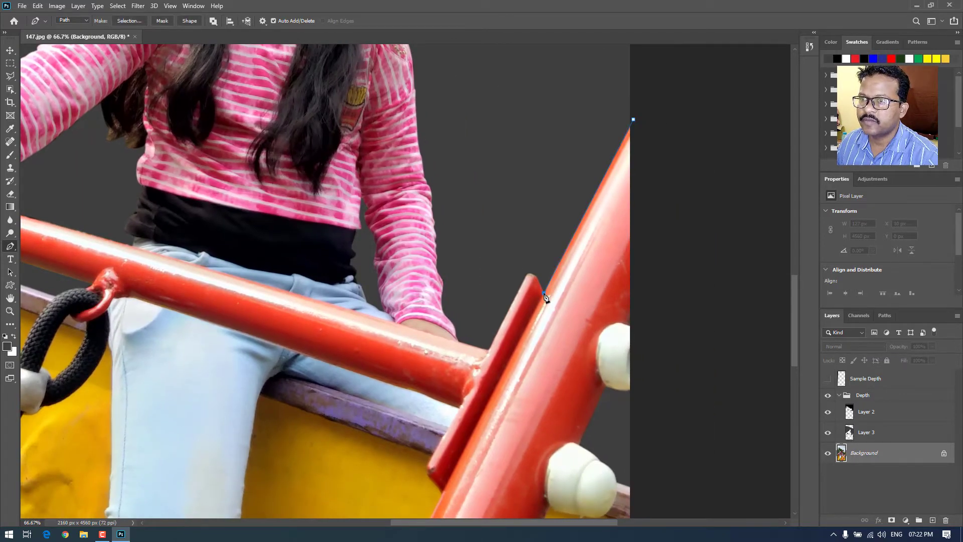
left_click(490, 347)
left_click_drag(30, 213, 168, 225)
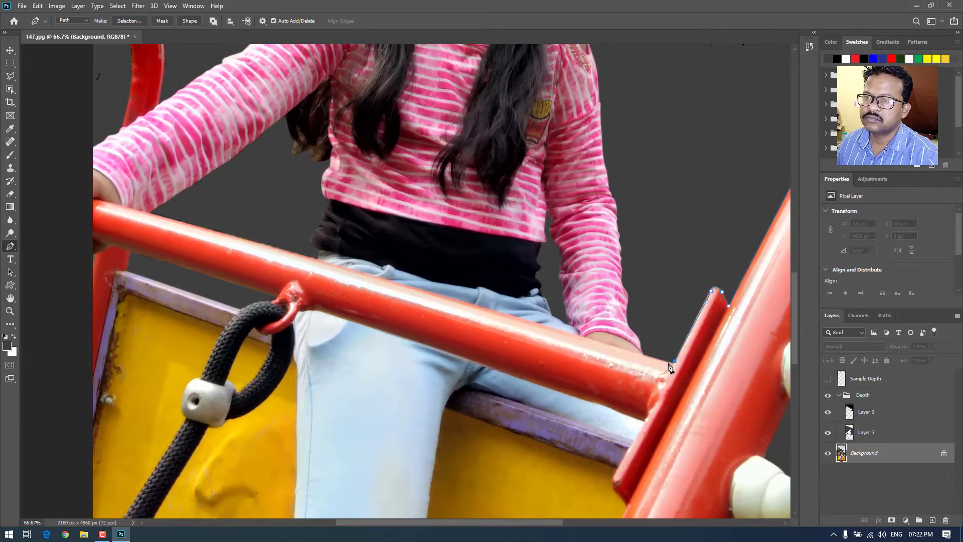
left_click(149, 214)
left_click(100, 199)
left_click(86, 238)
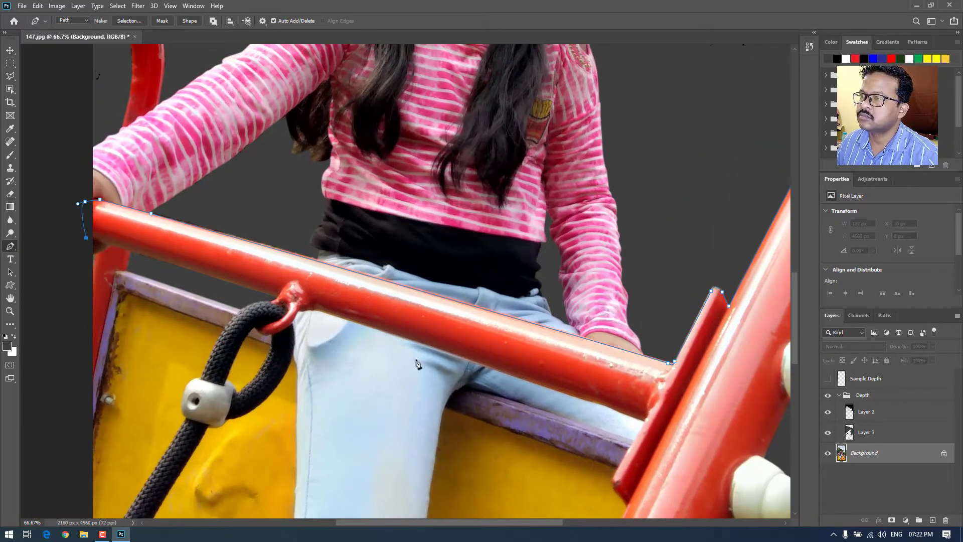
Continue the path along the red bar's underside and around the black rope, its silver clamp and the hanging rope end
key("ctrl+plus")
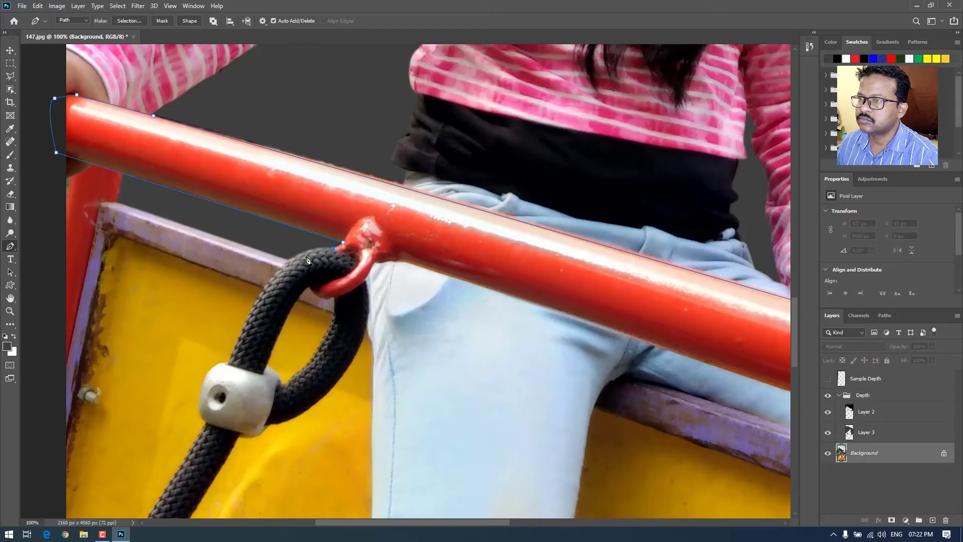
left_click_drag(235, 355, 311, 236)
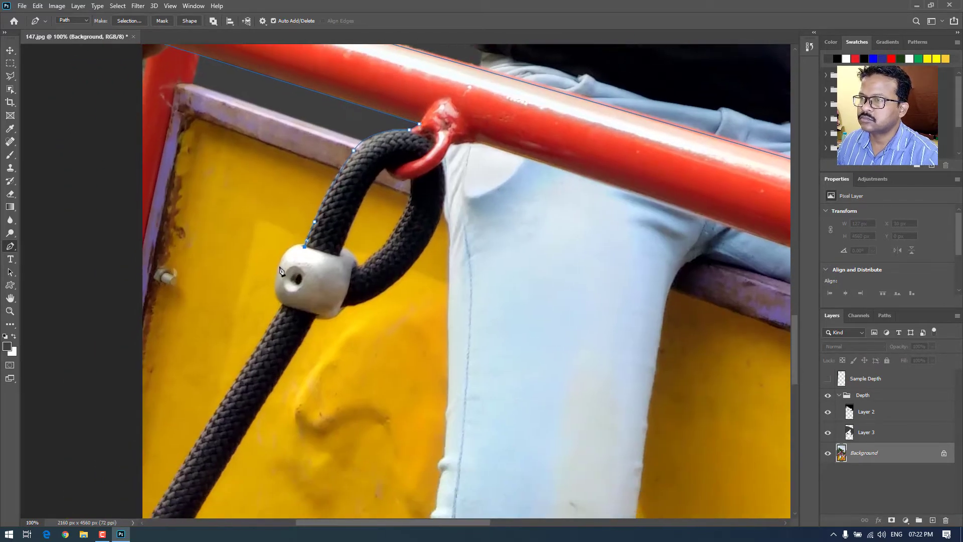
left_click(304, 246)
left_click(280, 265)
left_click(273, 297)
left_click(282, 304)
left_click_drag(283, 309, 201, 304)
left_click(219, 330)
left_click(198, 415)
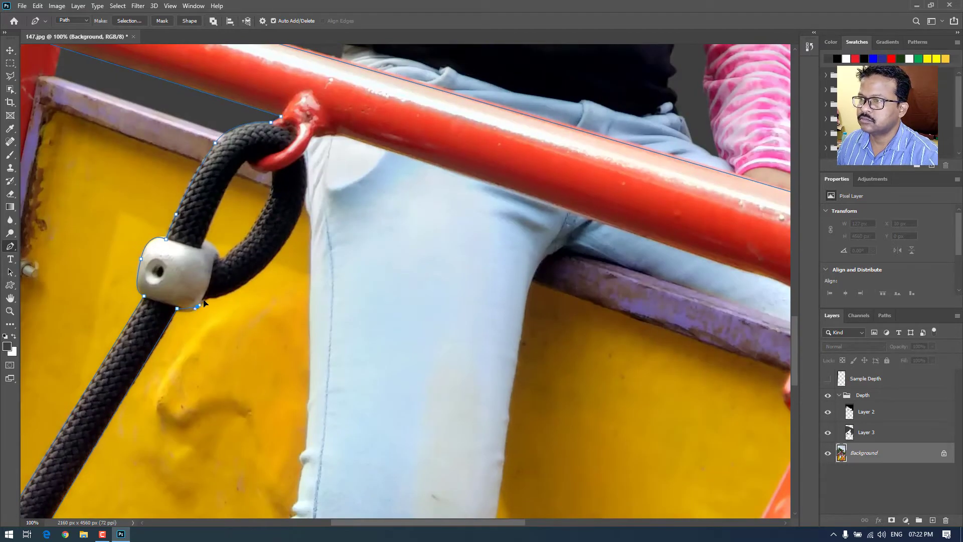
Trace the rope loop's outer side, the rest of the red bar's underside and the lower end of the bracket
left_click(253, 277)
left_click(273, 261)
left_click_drag(297, 221, 304, 203)
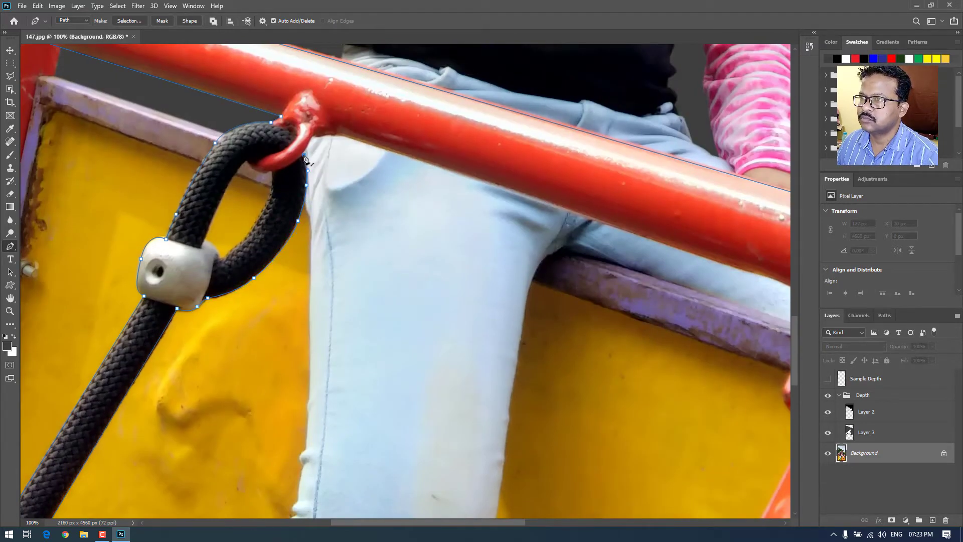
scroll(444, 273, "right", 5)
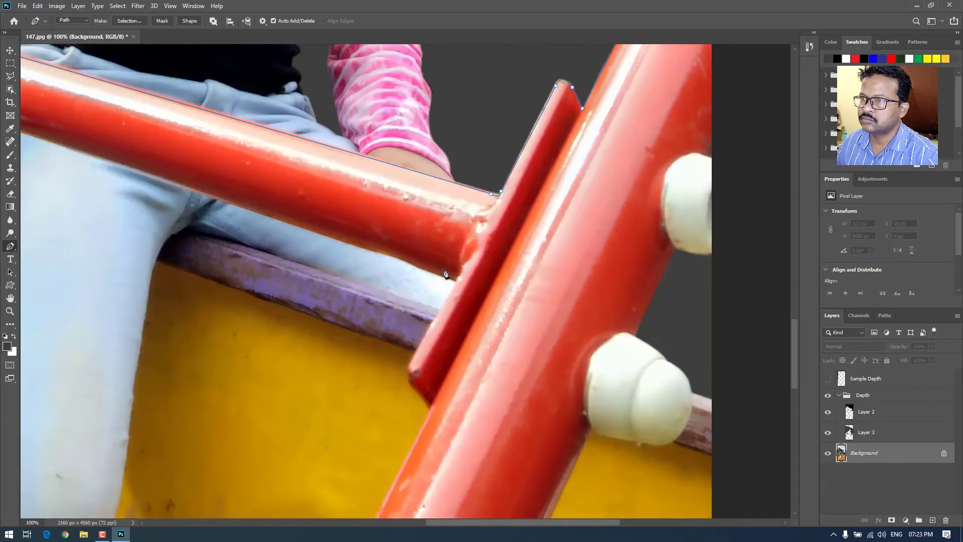
left_click(386, 255)
left_click(409, 367)
left_click_drag(412, 388, 420, 395)
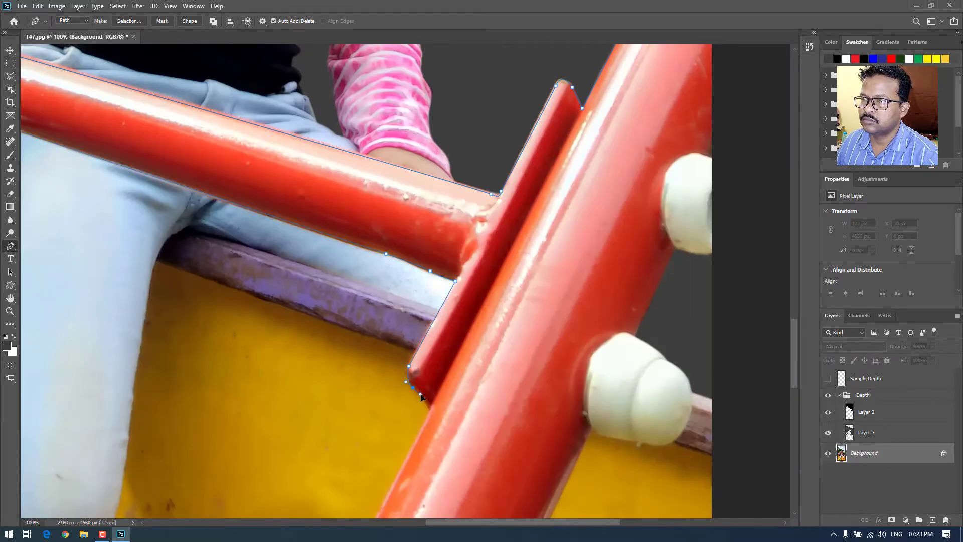
Extend the path down the diagonal rail past the photo's bottom edge, back up its other side and around the lower white bolt
scroll(419, 427, "down", 10)
left_click(377, 155)
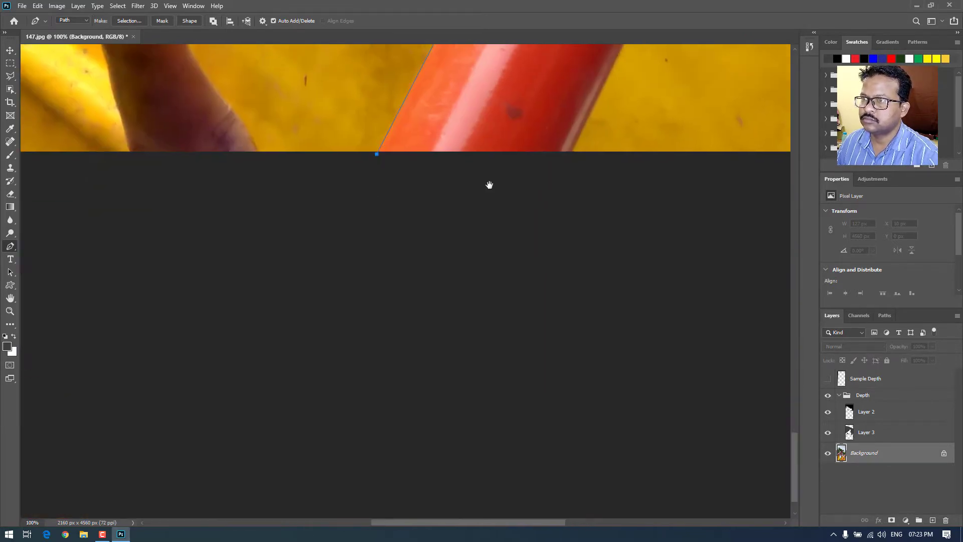
left_click_drag(490, 185, 230, 419)
left_click(280, 410)
scroll(437, 136, "up", 5)
left_click_drag(435, 134, 374, 254)
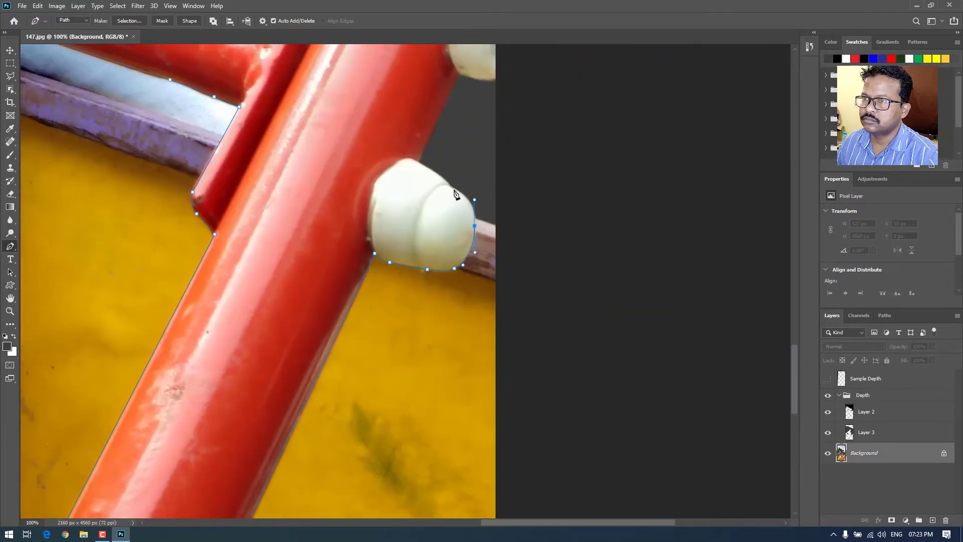
left_click_drag(452, 186, 430, 170)
Take the path below the upper white bolt to outside the photo's right edge and close it at its starting point
key("ctrl+minus")
key("ctrl+minus")
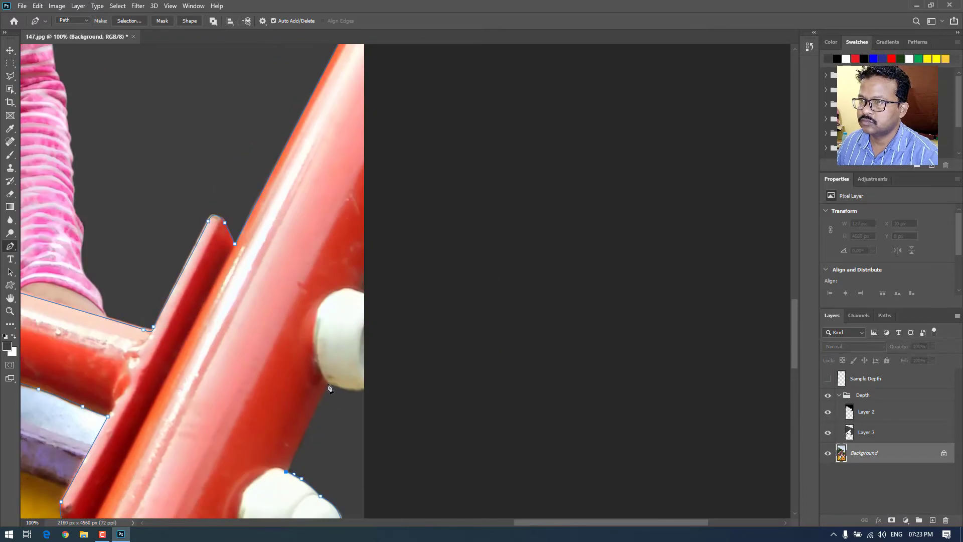
left_click_drag(369, 386, 376, 378)
scroll(396, 165, "down", 2)
left_click(367, 94)
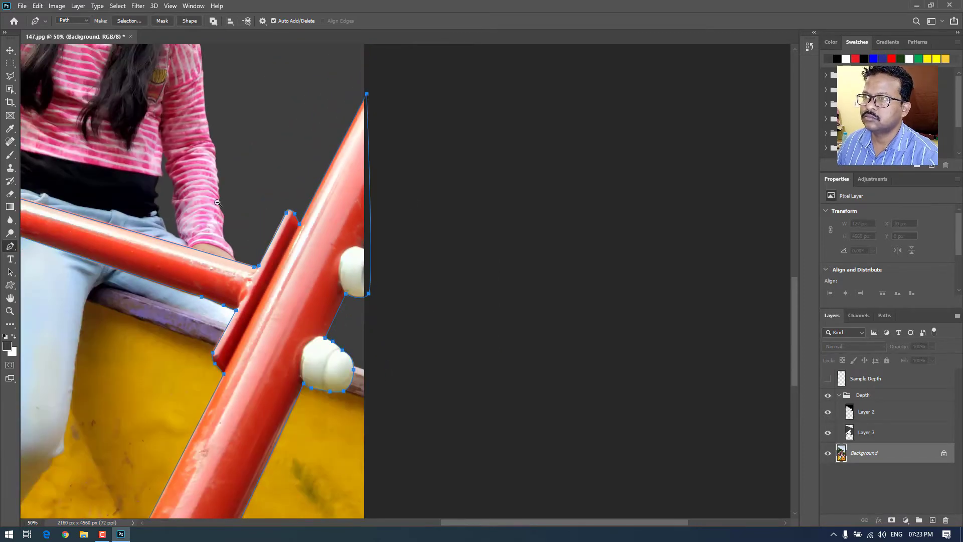
key("ctrl+minus")
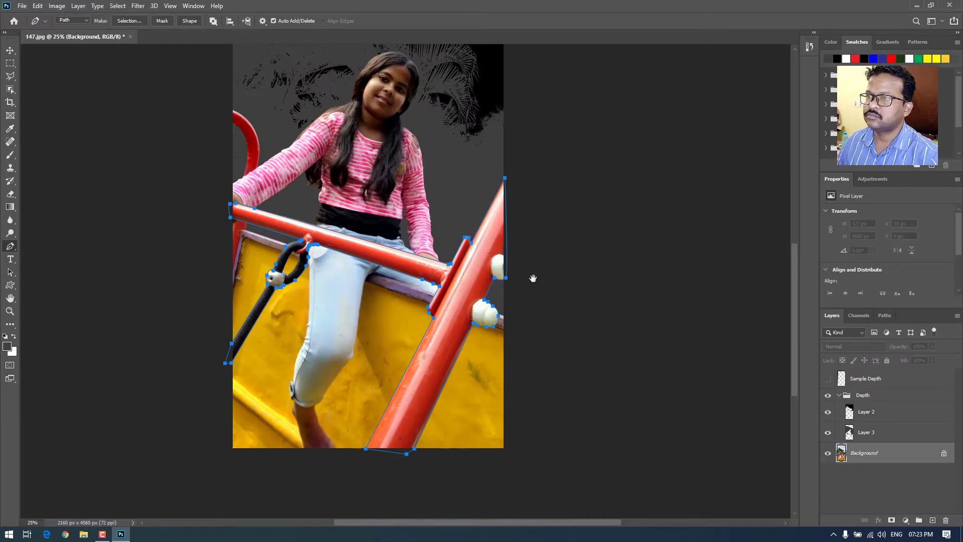
Turn the closed rail-and-rope path into a selection and feather it with a radius of 3
key("ctrl+Return")
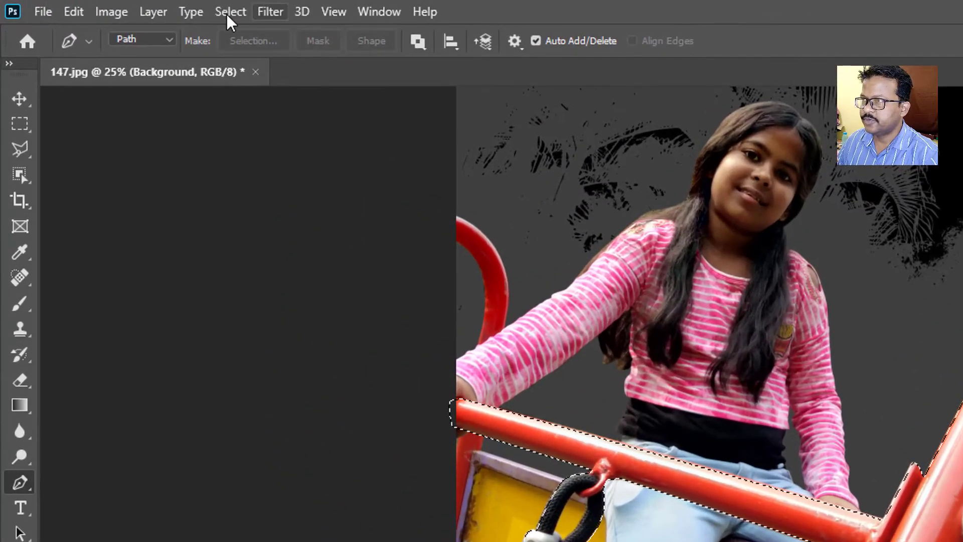
left_click(229, 14)
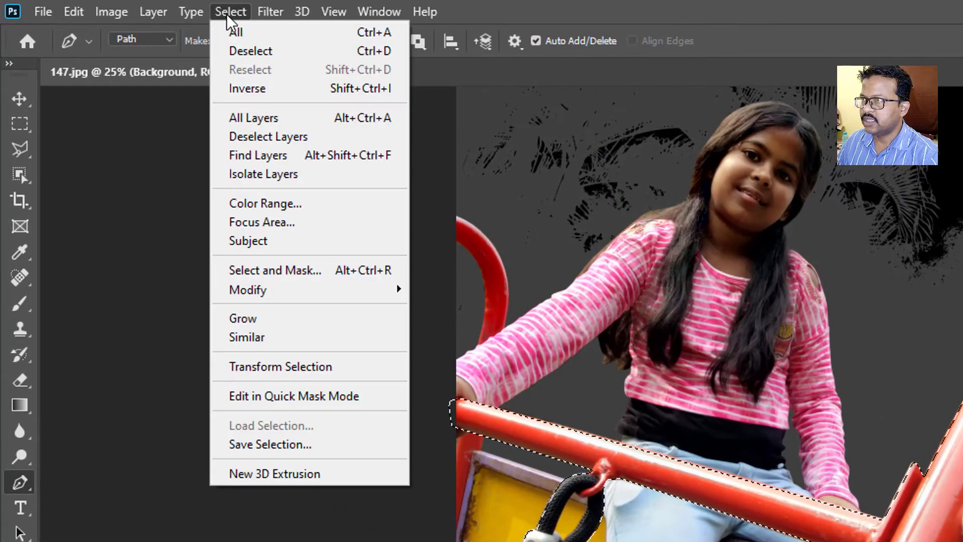
mouse_move(275, 290)
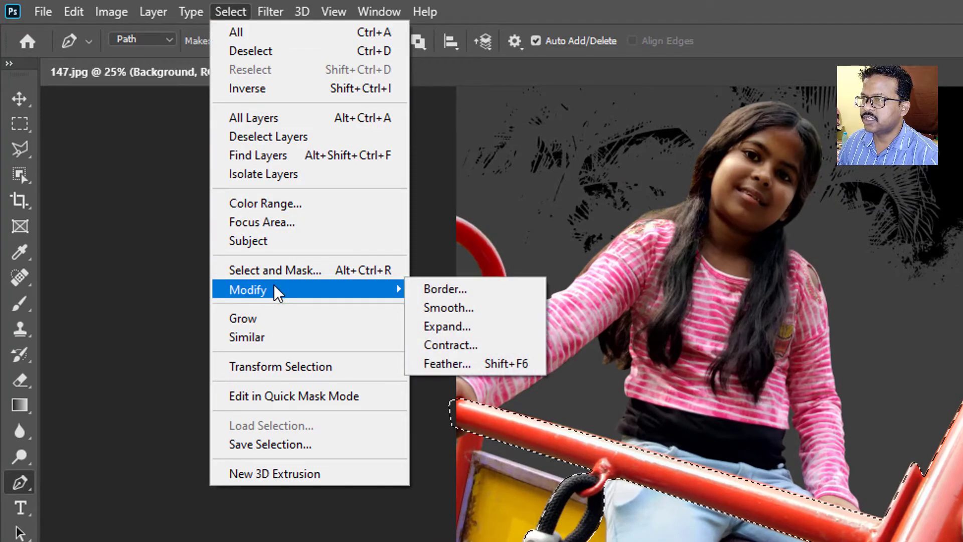
left_click(462, 366)
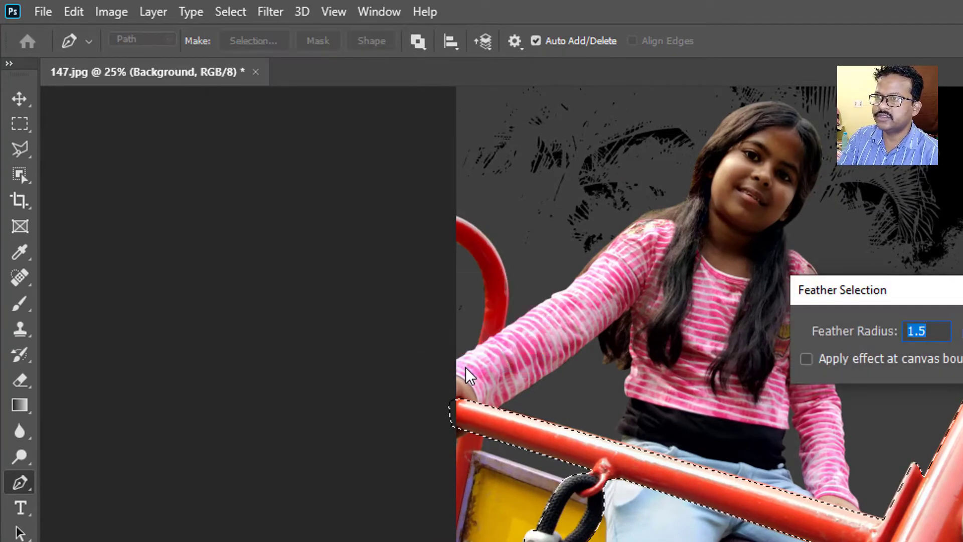
type("3")
key("Return")
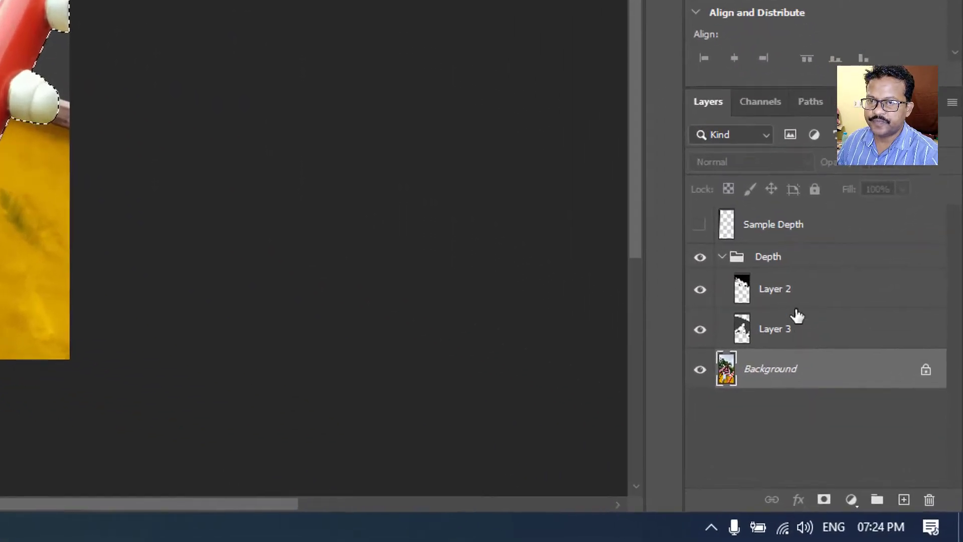
Add a layer above Layer 3, fill the selection with a dark-grey-to-white linear gradient running from upper left to lower right, and deselect
left_click(795, 326)
left_click(903, 499)
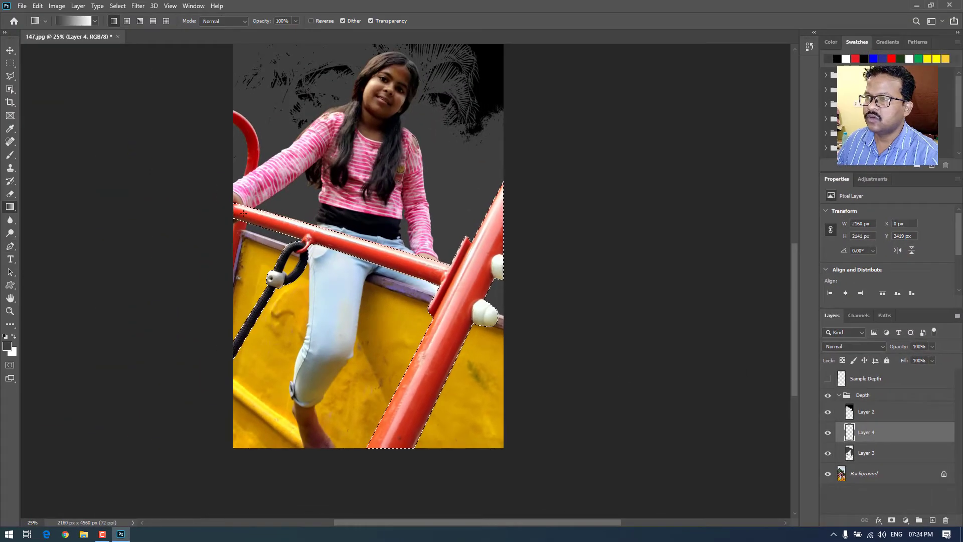
left_click_drag(241, 211, 460, 313)
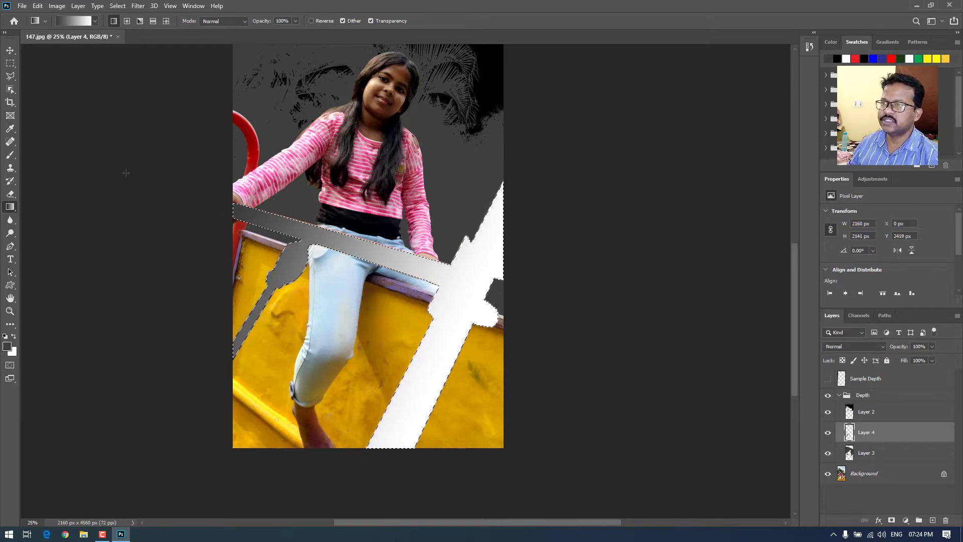
left_click_drag(120, 157, 477, 304)
key("ctrl+z")
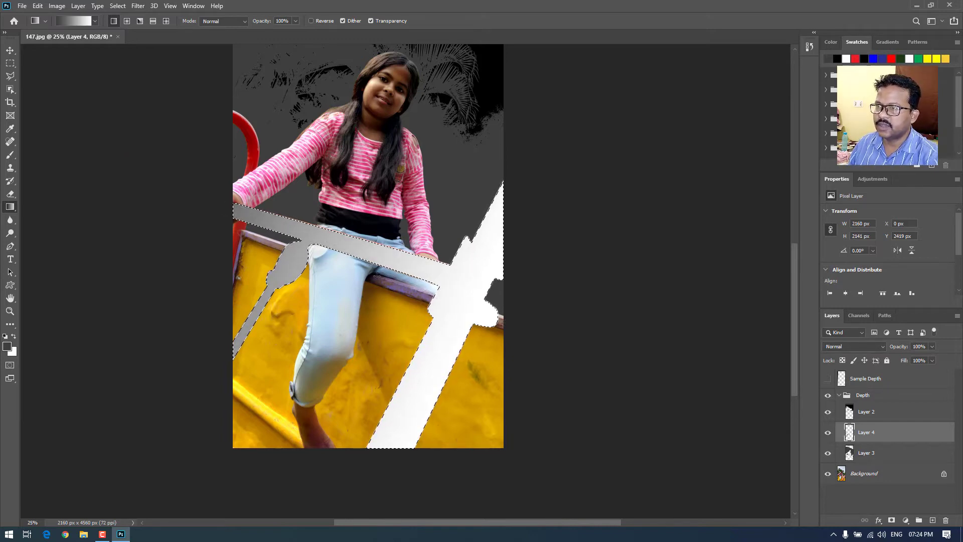
left_click_drag(97, 154, 473, 313)
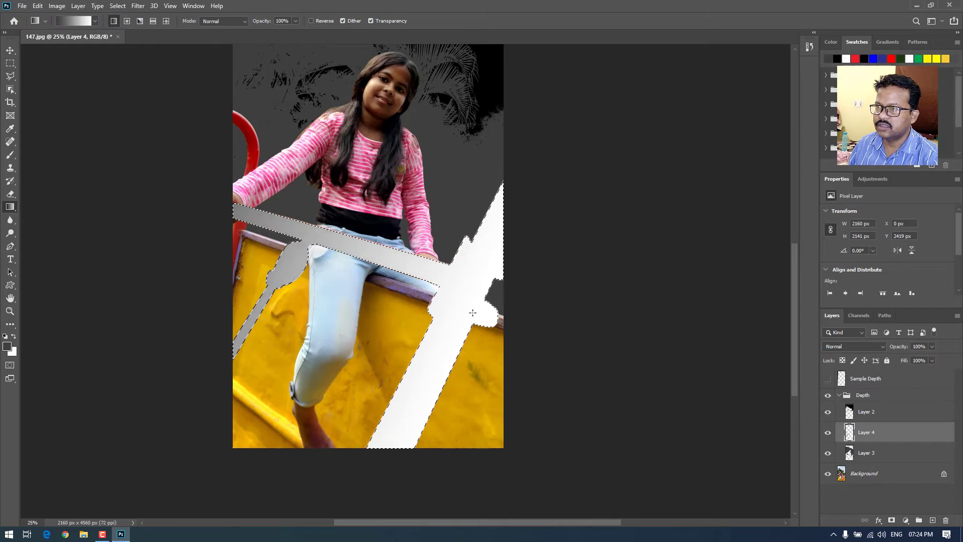
key("ctrl+d")
key("v")
left_click_drag(631, 290, 620, 323)
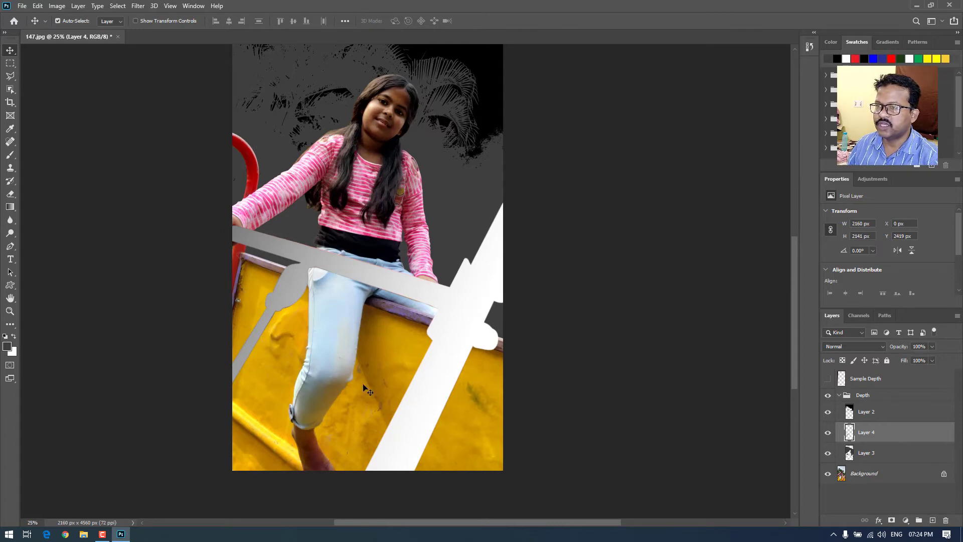
Examine the girl's sleeve, hand and the curved red rail beside them up close with the Pen tool ready
left_click(326, 192, "ctrl")
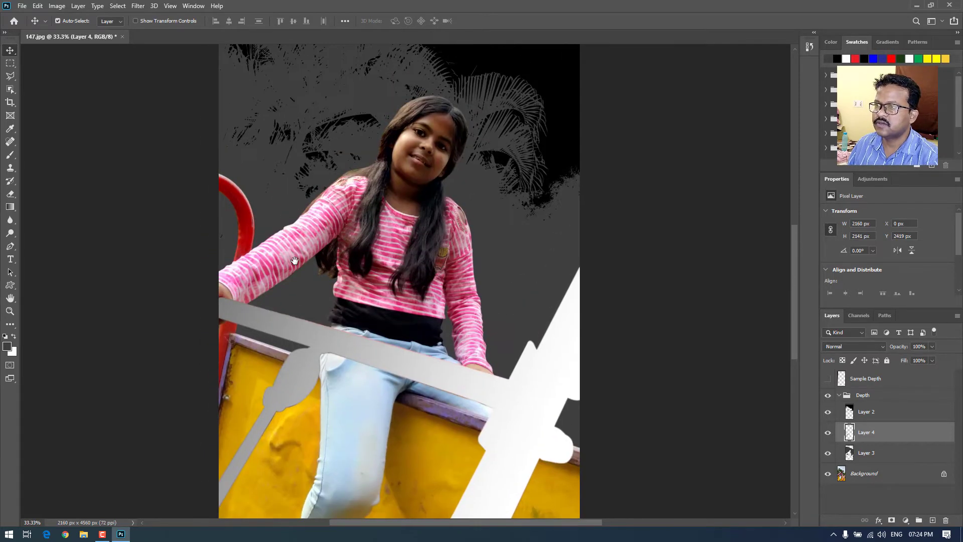
left_click(243, 267, "ctrl")
left_click_drag(273, 271, 245, 317)
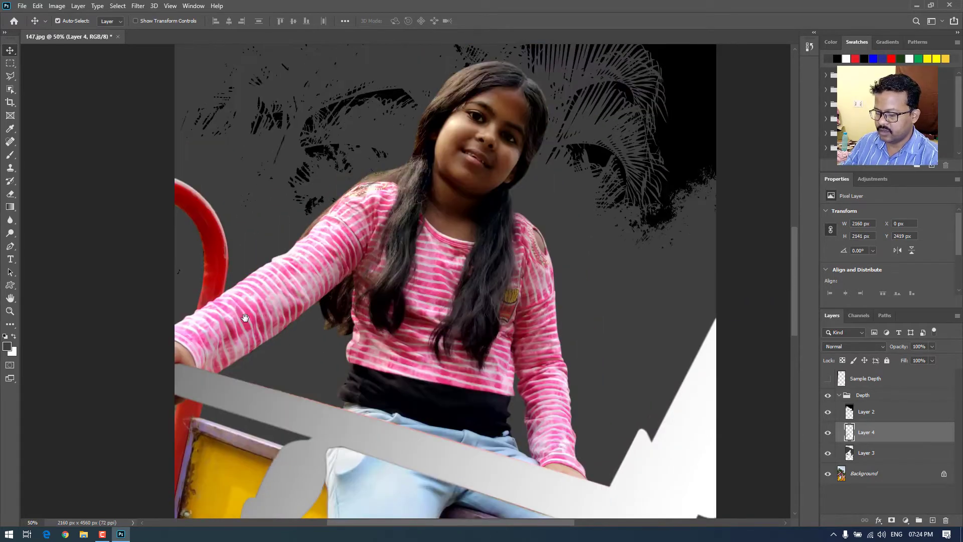
key("p")
left_click(240, 344, "ctrl")
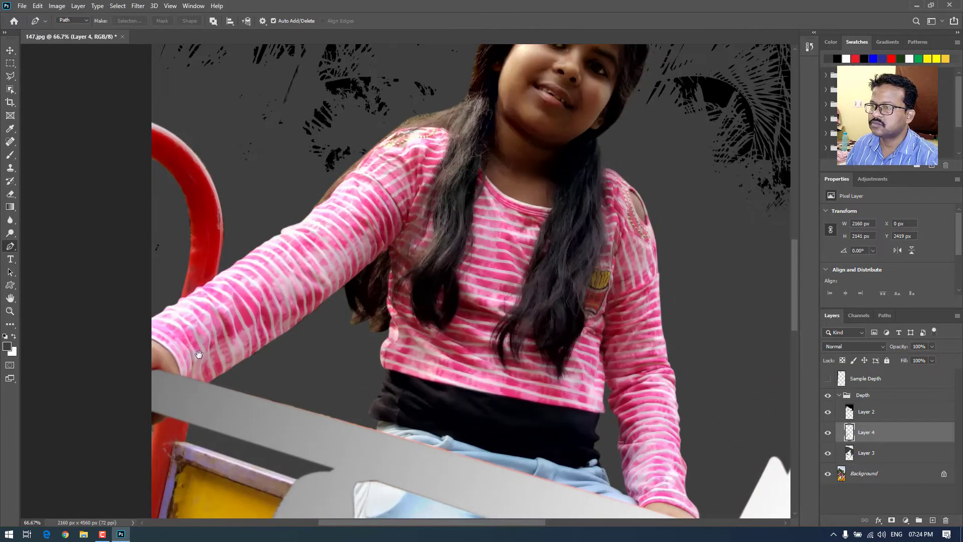
left_click_drag(240, 343, 132, 368)
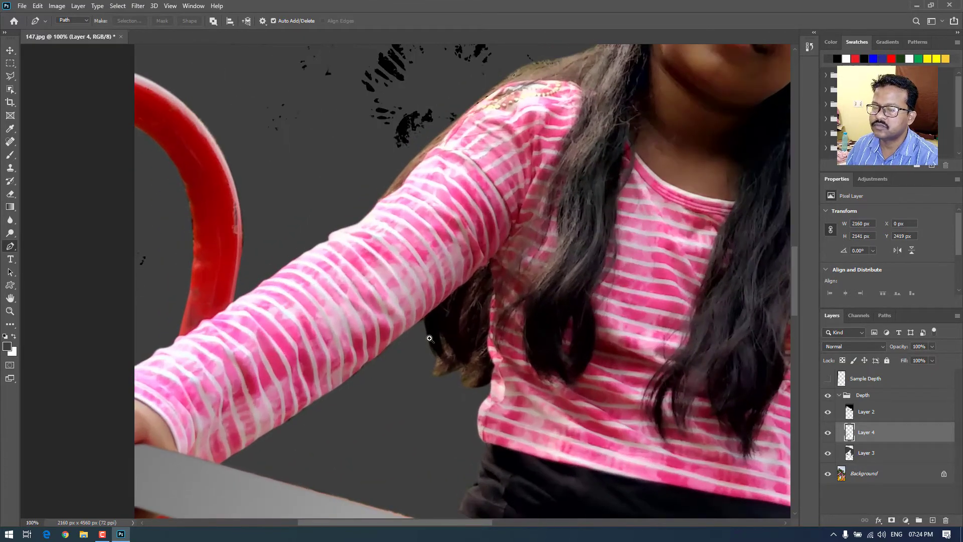
key("ctrl+minus")
key("ctrl+minus")
left_click_drag(474, 324, 386, 272)
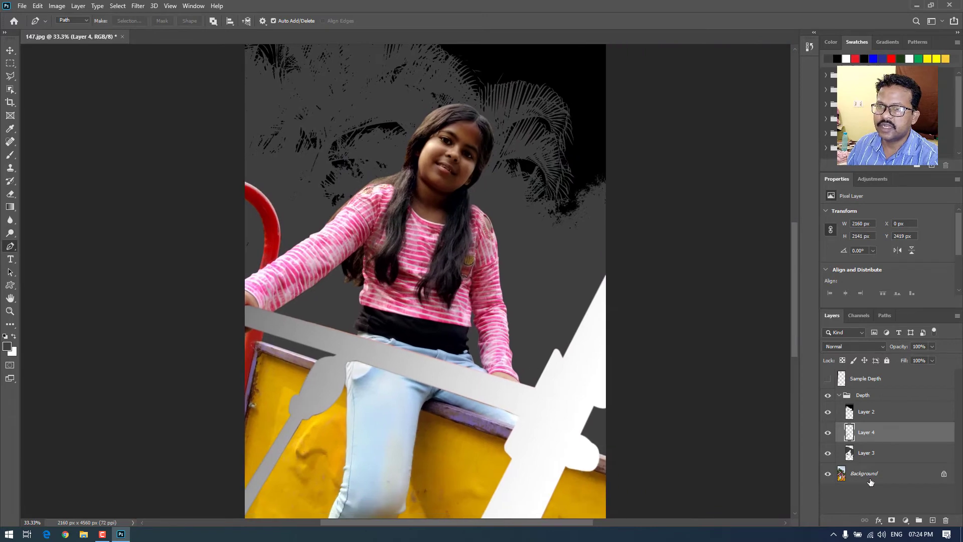
Check which area Layer 3 covers, load its pixels as a selection and invert that selection
left_click(828, 453)
left_click(828, 454)
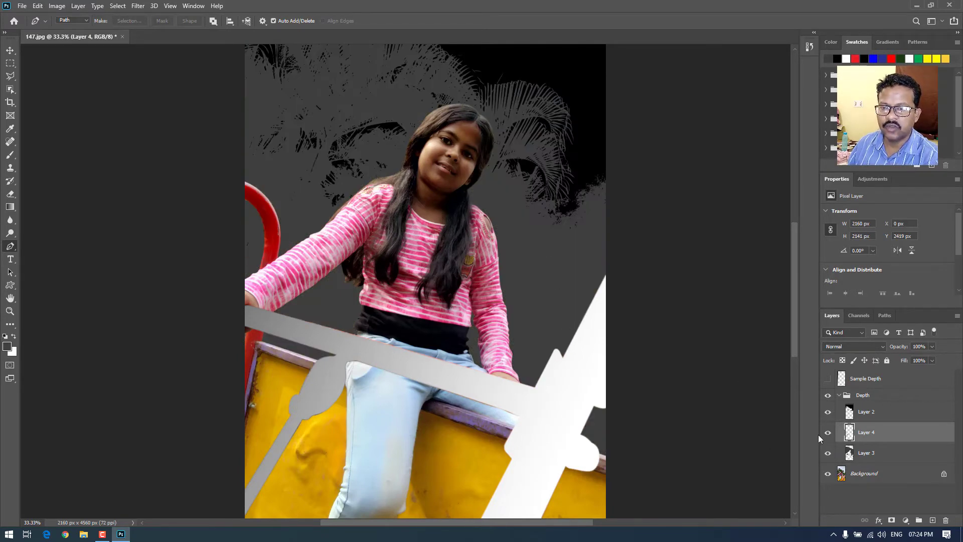
left_click(849, 457, "ctrl")
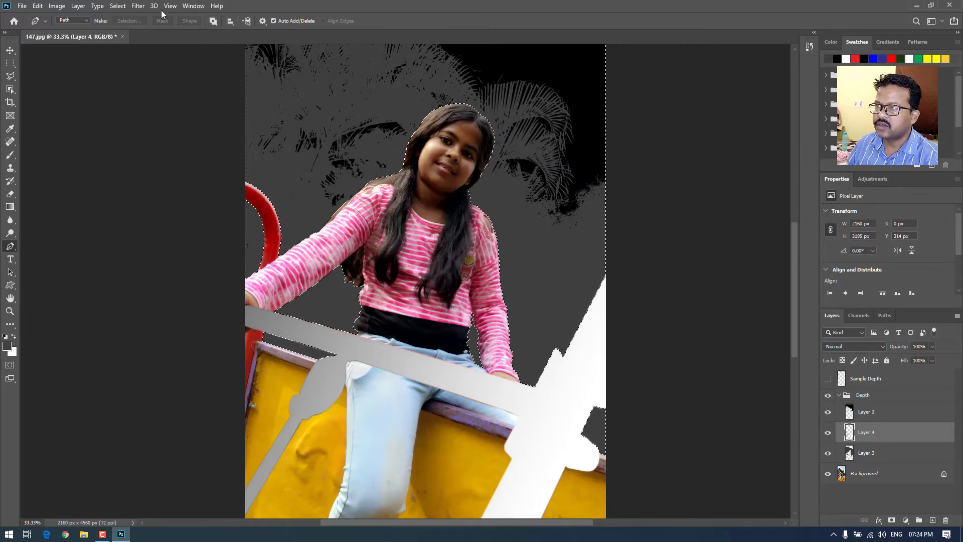
left_click(115, 6)
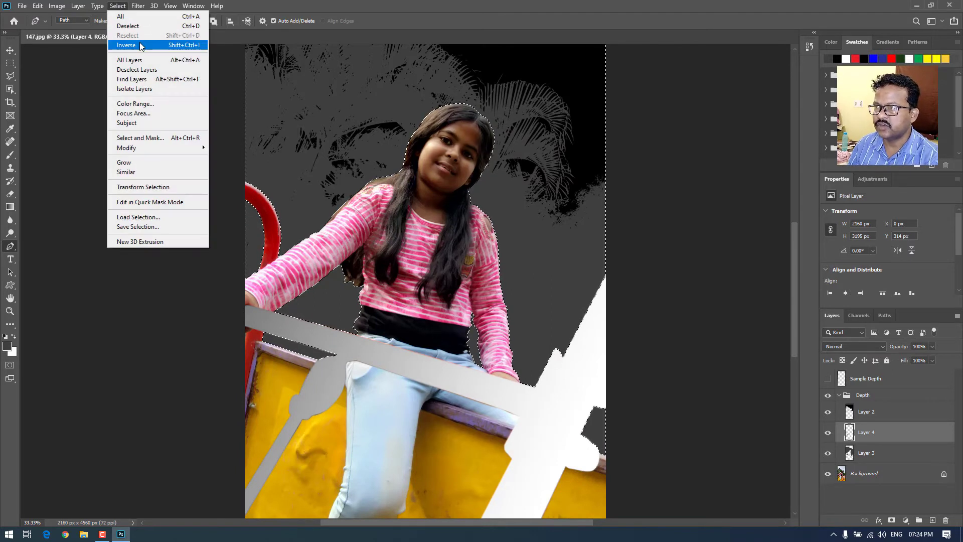
left_click(140, 46)
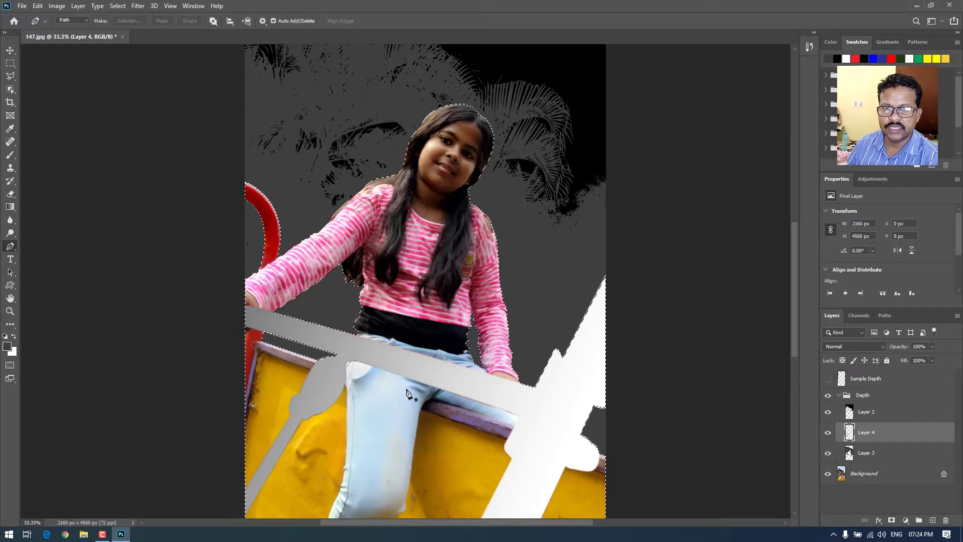
left_click_drag(415, 422, 424, 344)
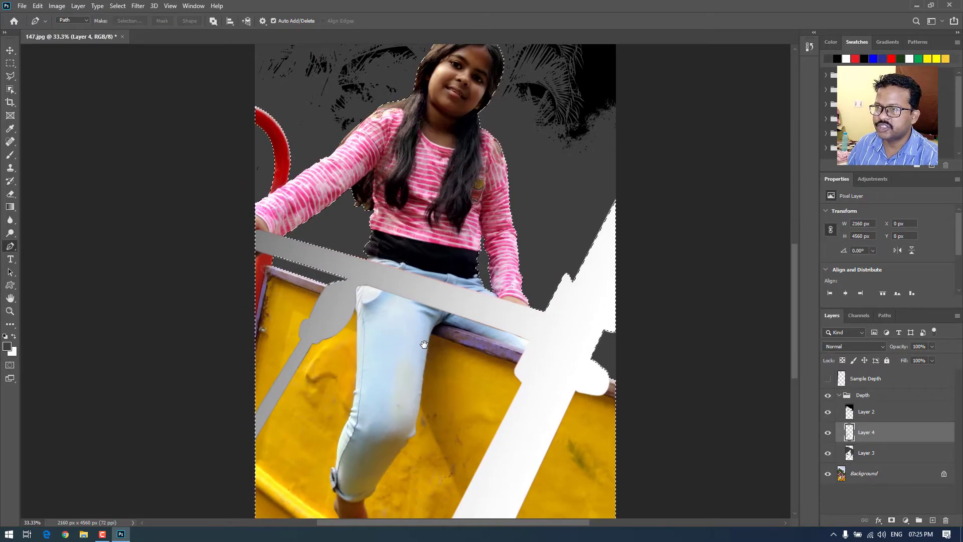
Subtract the curved red rail beside the girl's sleeve from the selection with a polygonal lasso outline
scroll(304, 264, "up", 1)
scroll(304, 263, "up", 1)
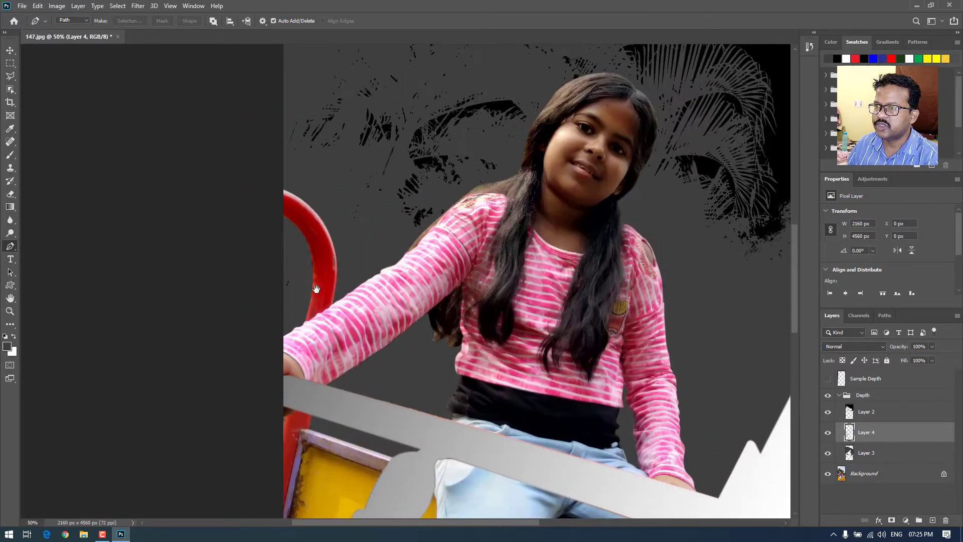
key("l")
left_click(284, 187, "alt")
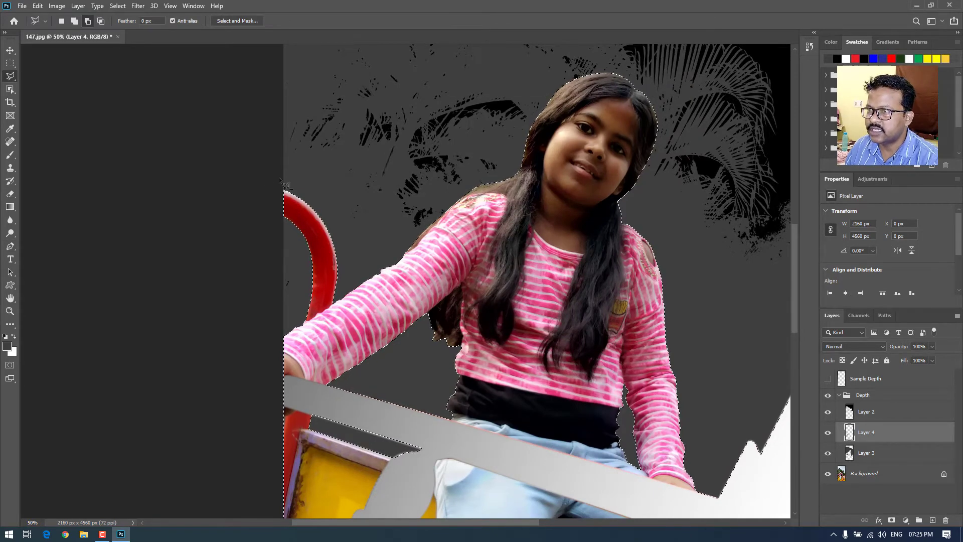
left_click(295, 173)
left_click(337, 197)
left_click(344, 236)
left_click(344, 285)
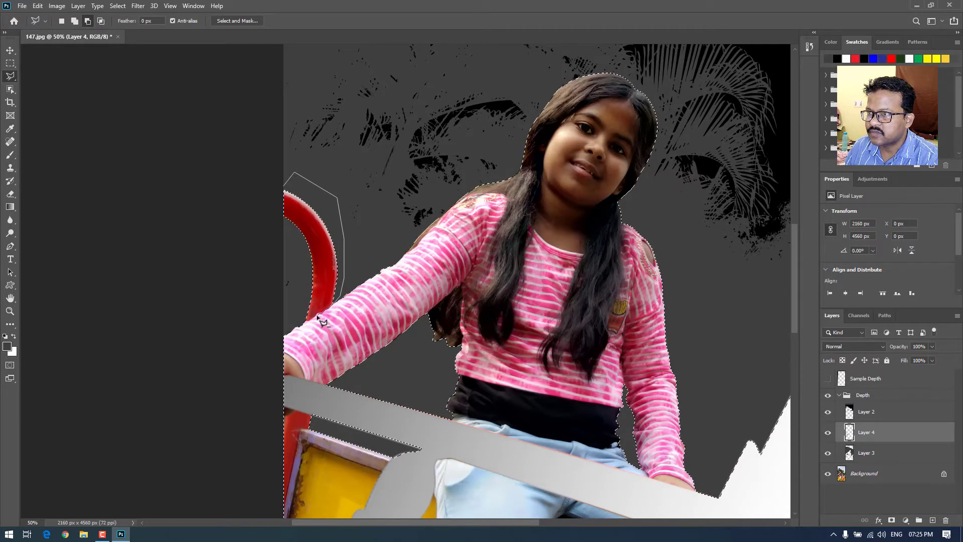
double_click(203, 176)
Start a subtracting polygonal outline from the photo's right edge, past the white post and hand, along the thigh's underside to the leg
mouse_move(693, 506)
left_mouse_down()
mouse_move(598, 406)
mouse_move(592, 366)
mouse_move(597, 422)
left_mouse_up()
key("ctrl+minus")
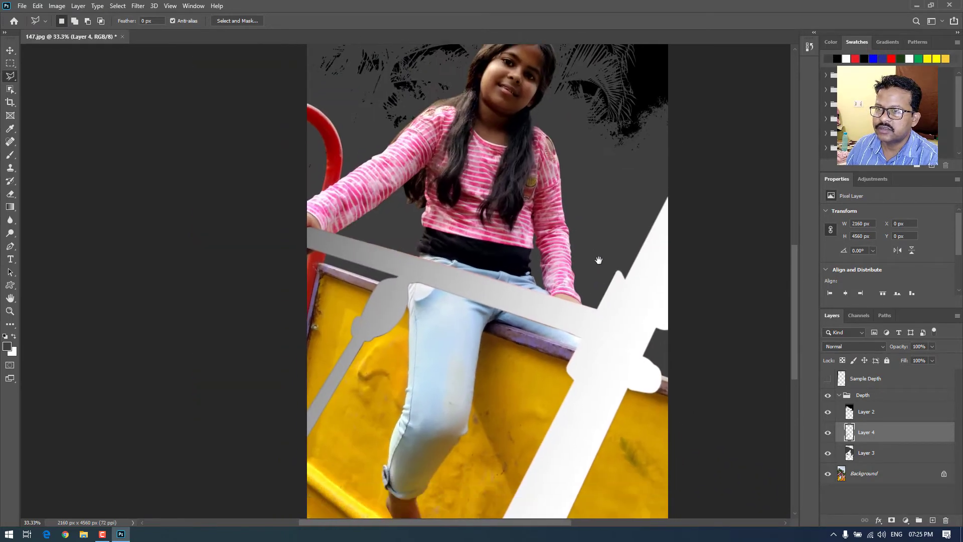
left_click(662, 150, "alt")
left_click(634, 150)
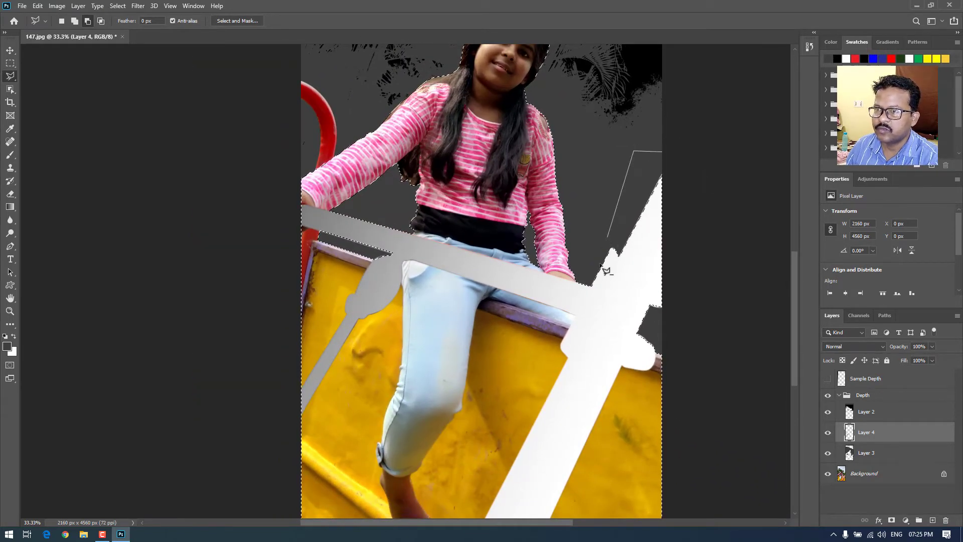
left_click(607, 240)
left_click(576, 283)
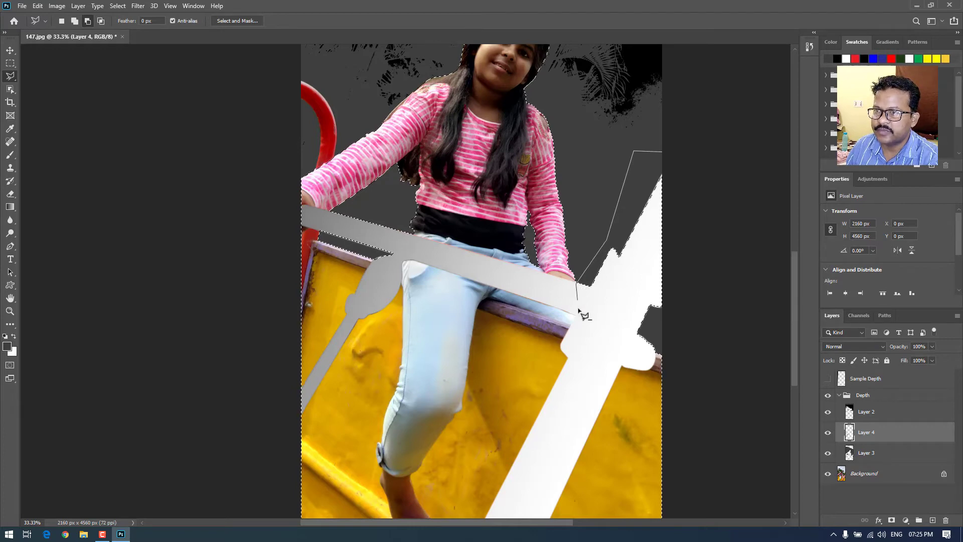
left_click(578, 318)
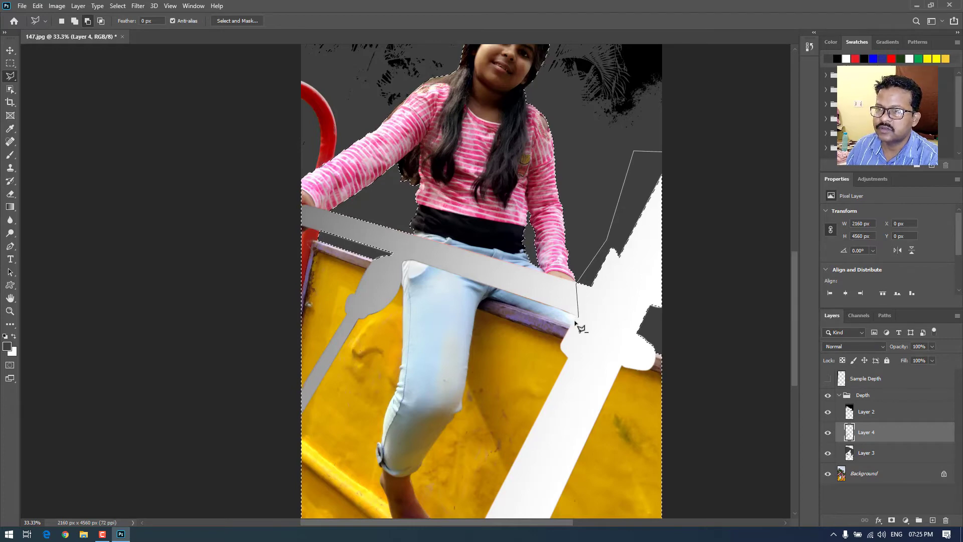
scroll(509, 307, "up", 1)
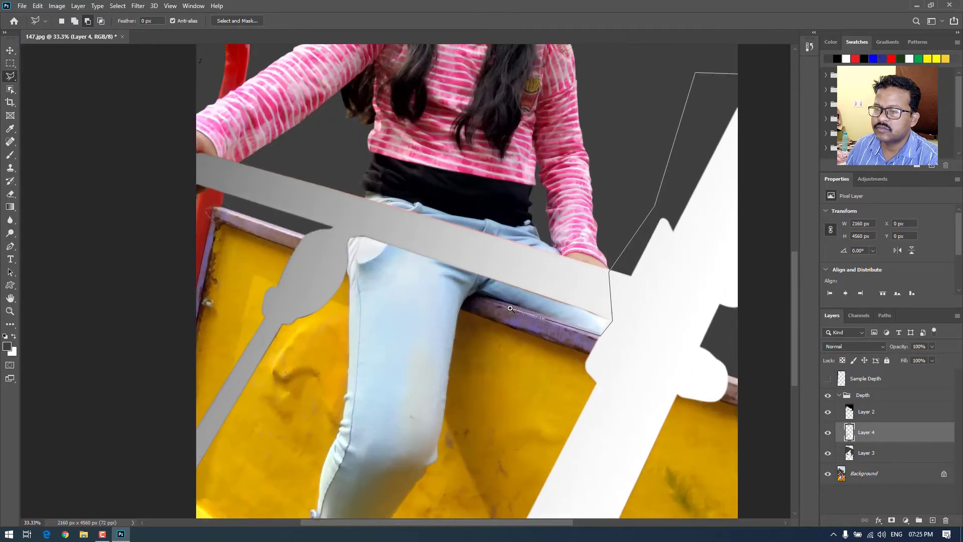
left_click(460, 309)
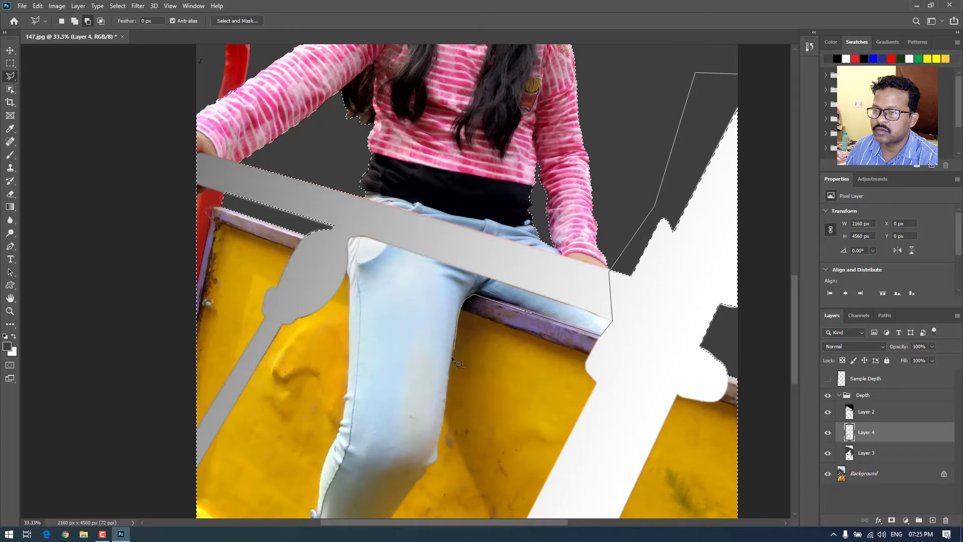
Continue the subtracting outline down the right-hand contour of the jeans, around the knee and towards the cuff
scroll(453, 357, "up", 4)
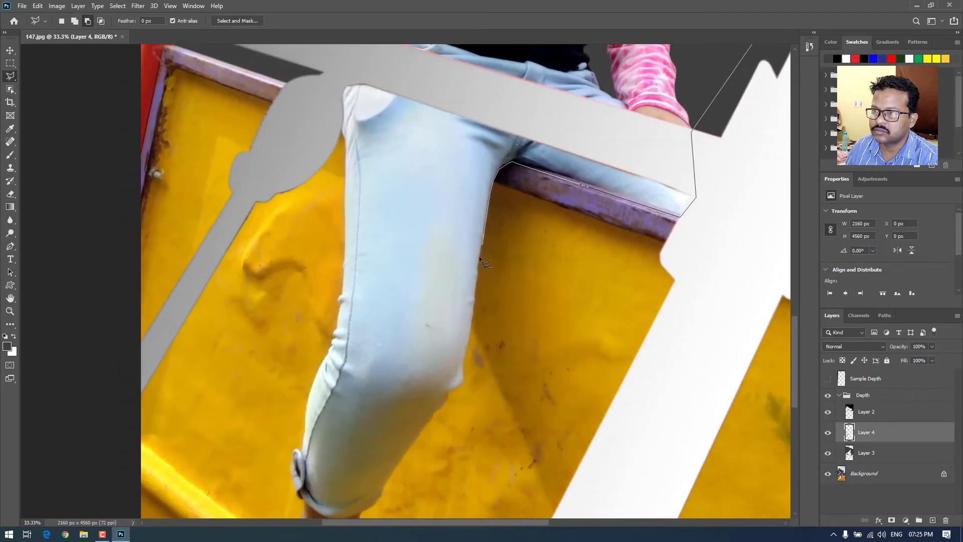
scroll(476, 268, "up", 2)
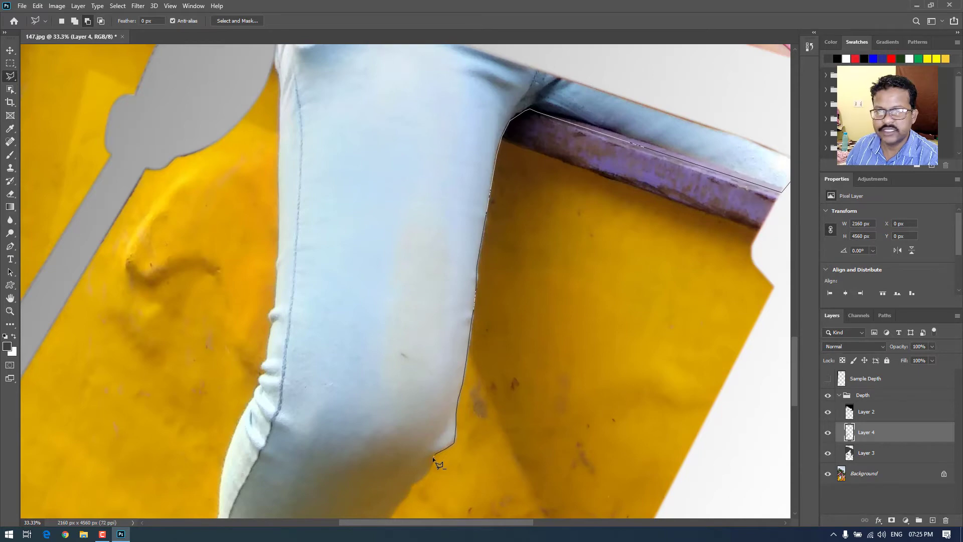
left_click_drag(433, 457, 505, 314)
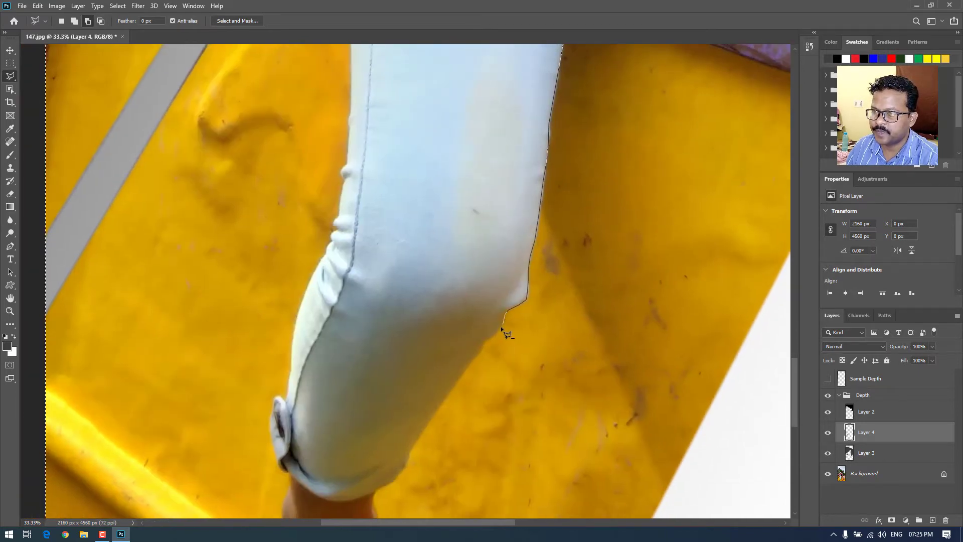
left_click(501, 328)
left_click(484, 342)
left_click(477, 356)
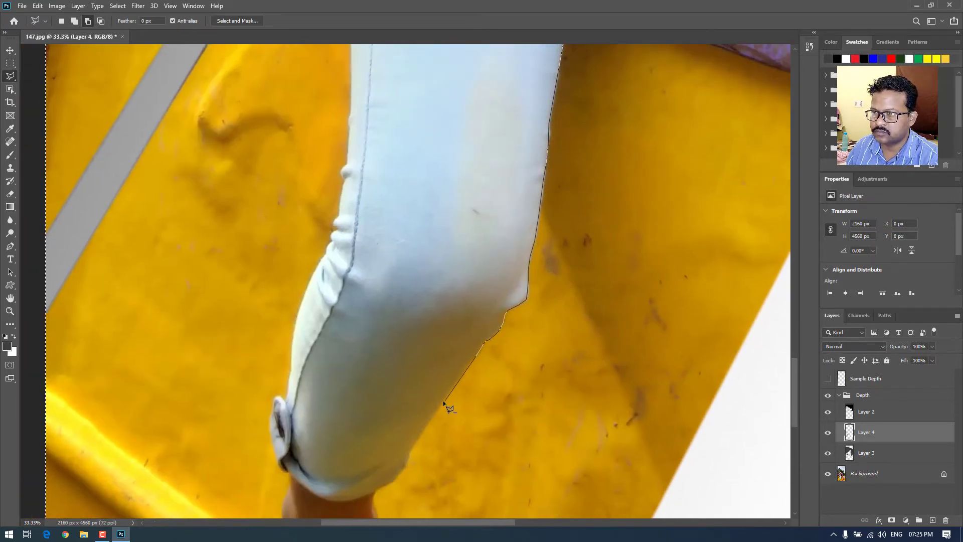
left_click(444, 402)
mouse_move(423, 440)
left_mouse_down()
mouse_move(445, 430)
mouse_move(527, 247)
left_mouse_up()
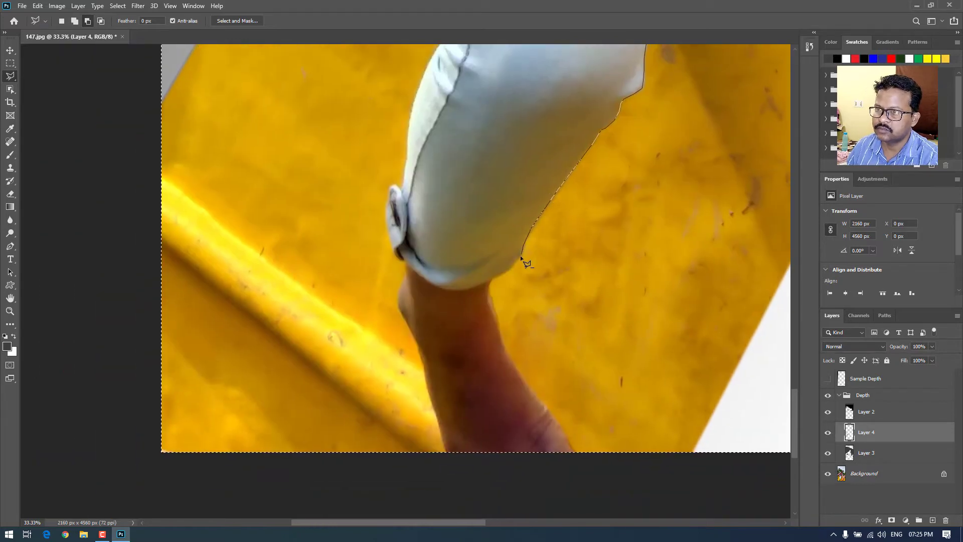
Trace the outline around the jeans cuff and ankle, then below the canvas to the foot's other side
left_click(516, 264)
left_click(505, 271)
left_click(494, 276)
left_click(489, 287)
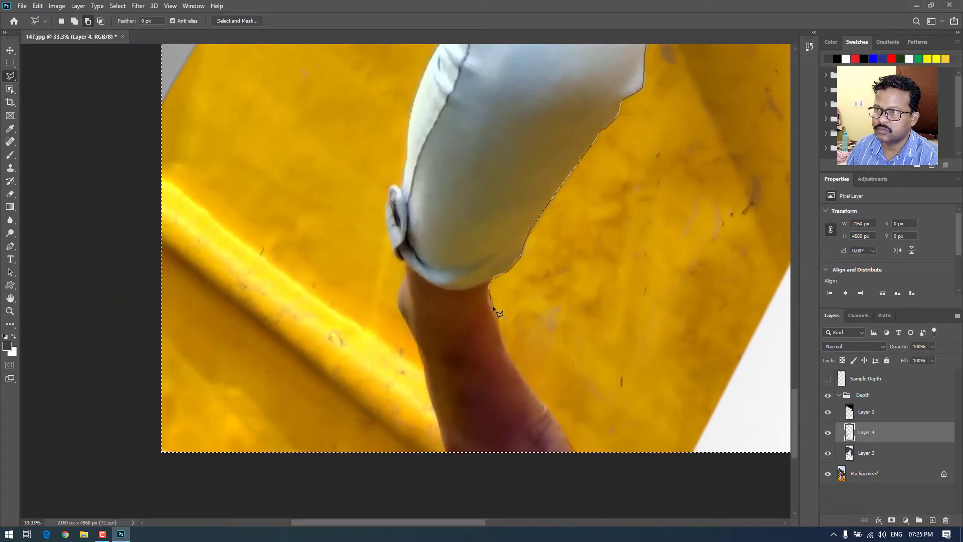
left_click(498, 326)
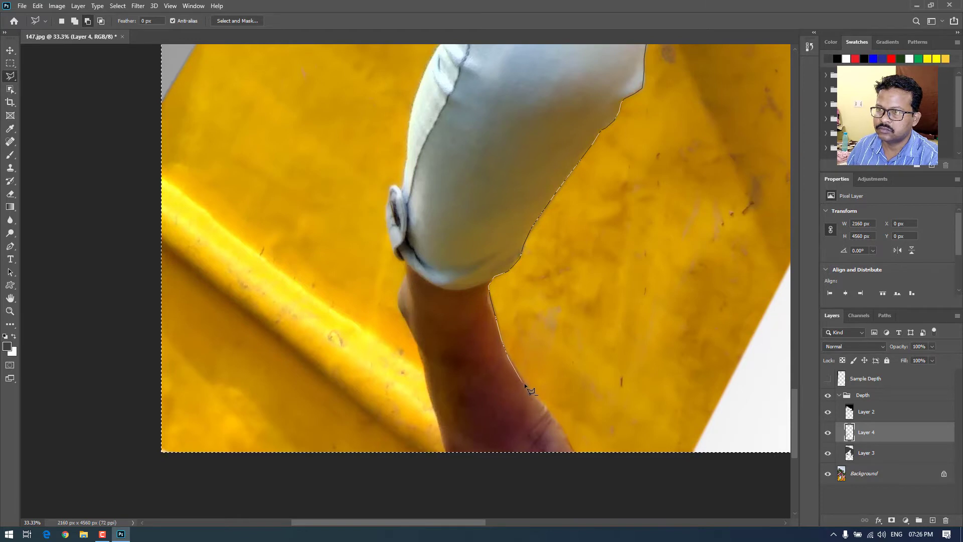
left_click(546, 411)
left_click(574, 453)
left_click(526, 476)
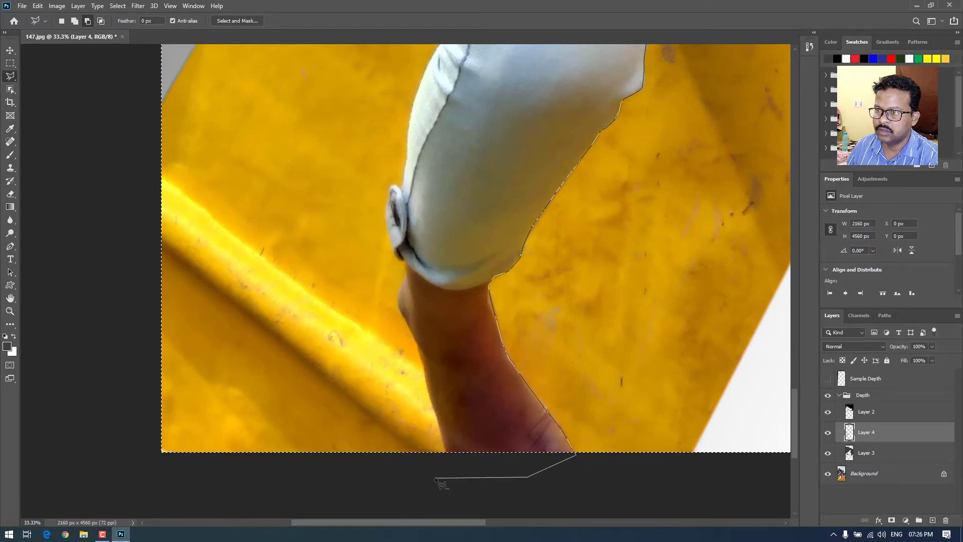
left_click(435, 477)
left_click(445, 453)
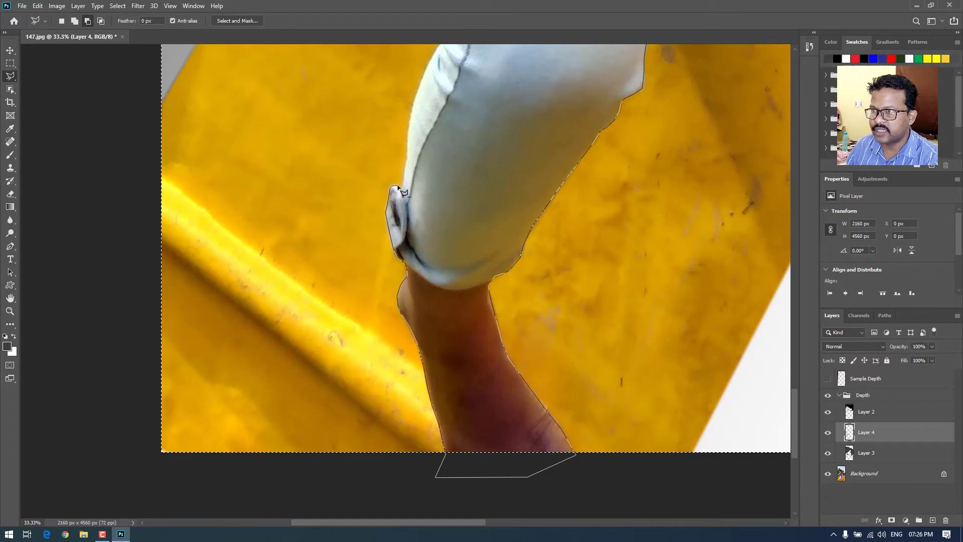
Trace the outline up the left-hand contour of the foot and jeans, then across the grey rail to the canvas's left edge
left_click_drag(404, 195, 399, 343)
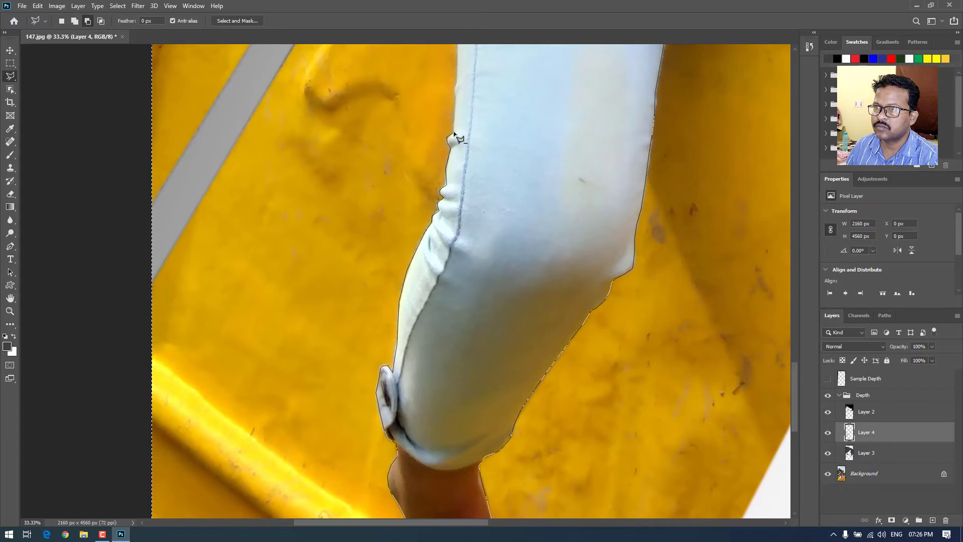
left_click_drag(454, 135, 448, 306)
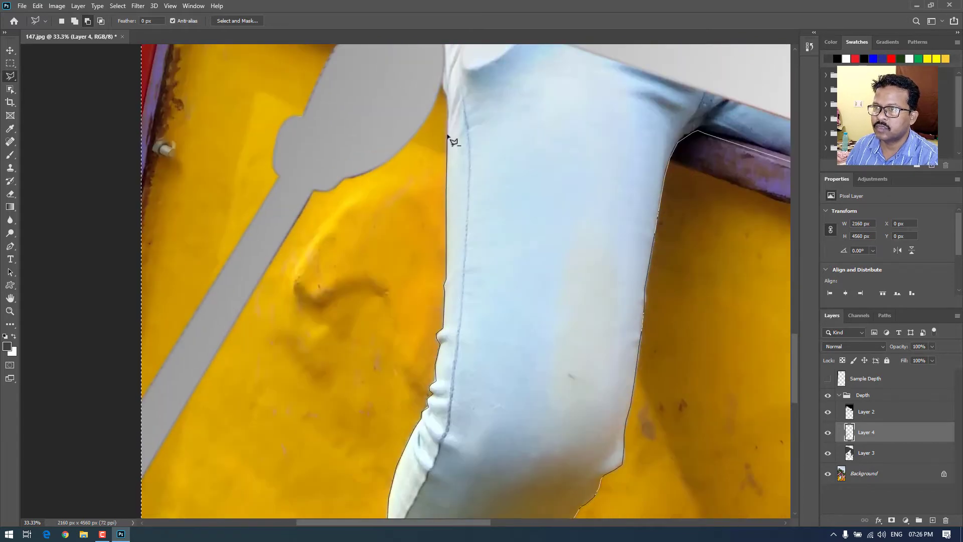
key("ctrl+minus")
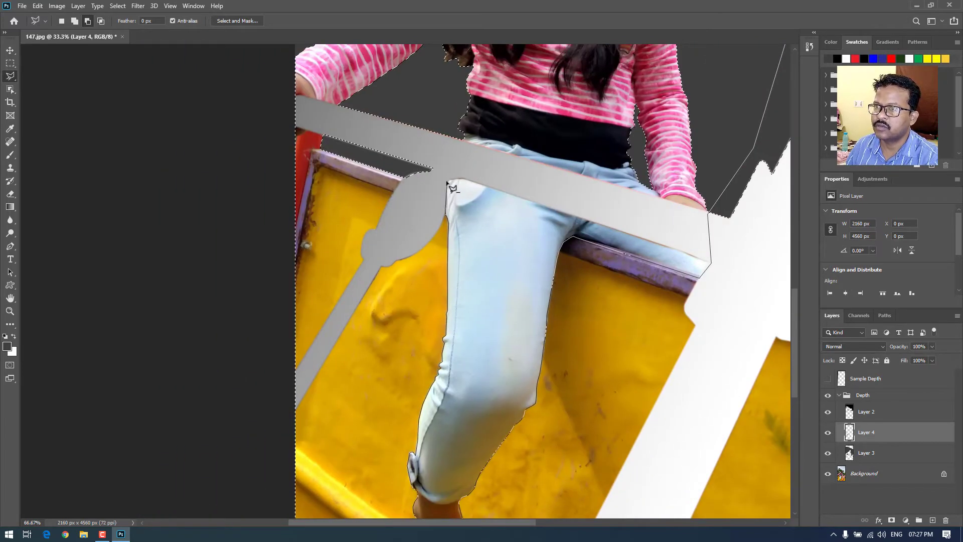
left_click(446, 178)
left_click(451, 154)
left_click(337, 103)
left_click(301, 94)
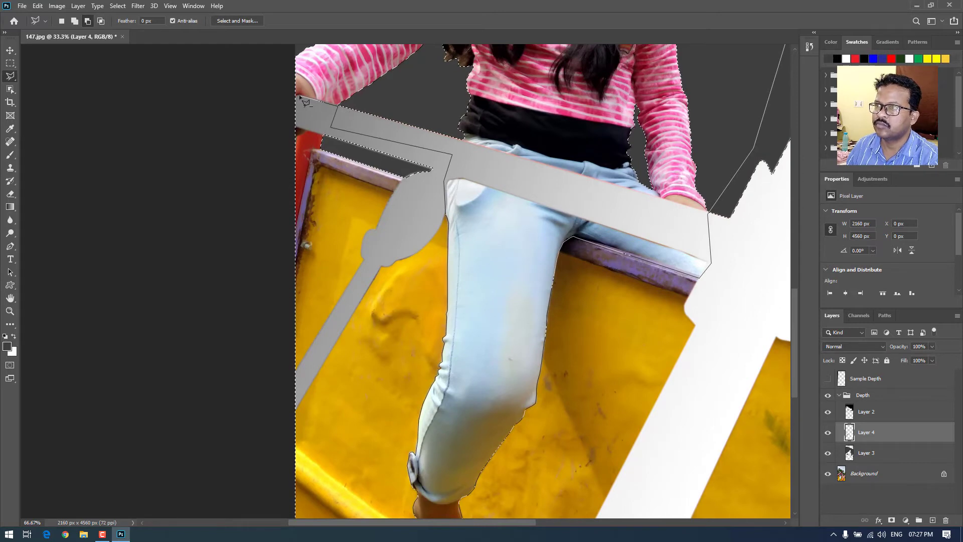
left_click(289, 95)
Close the subtracting outline around the outside of the canvas so that only the girl stays selected
mouse_move(196, 311)
left_mouse_down()
mouse_move(194, 255)
mouse_move(185, 278)
left_mouse_up()
key("ctrl+minus")
key("ctrl+minus")
left_click(135, 396)
left_click(354, 430)
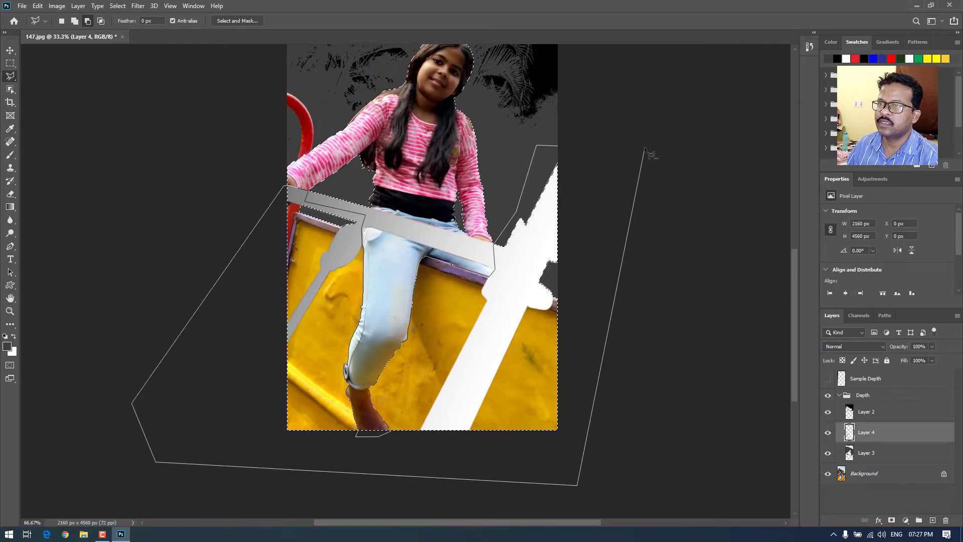
double_click(637, 266)
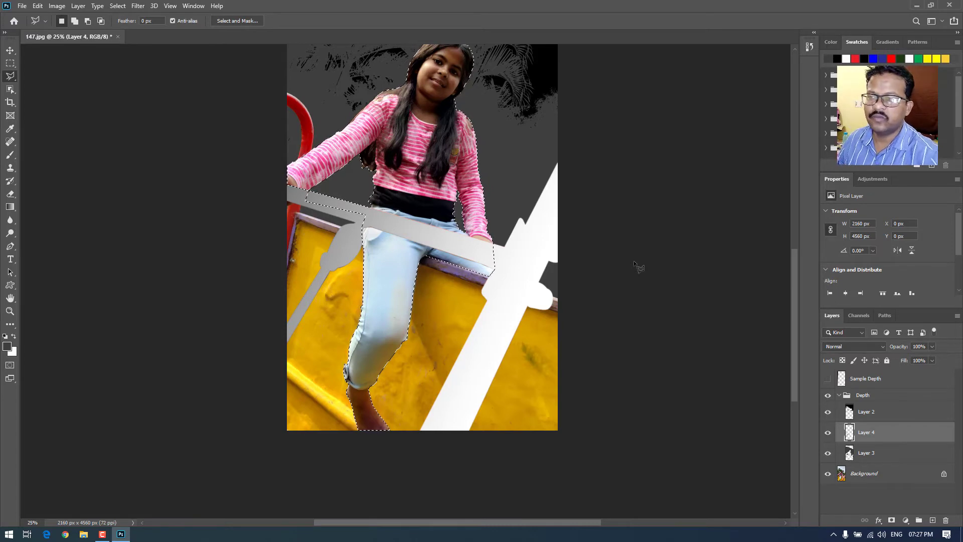
Add a layer above Layer 3 and sample the mid grey where the girl's hand meets the rail as the foreground colour
left_click_drag(633, 260, 627, 301)
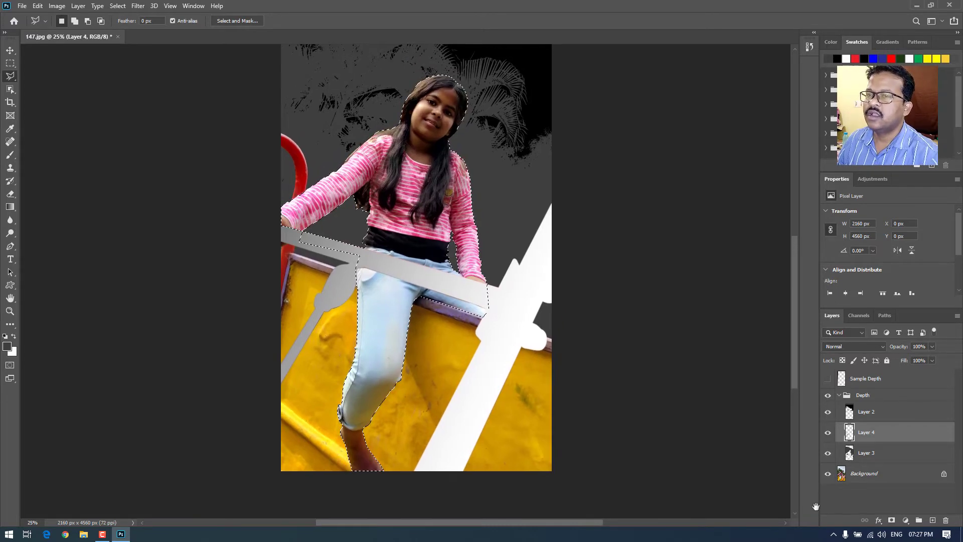
left_click(877, 459)
left_click(932, 520)
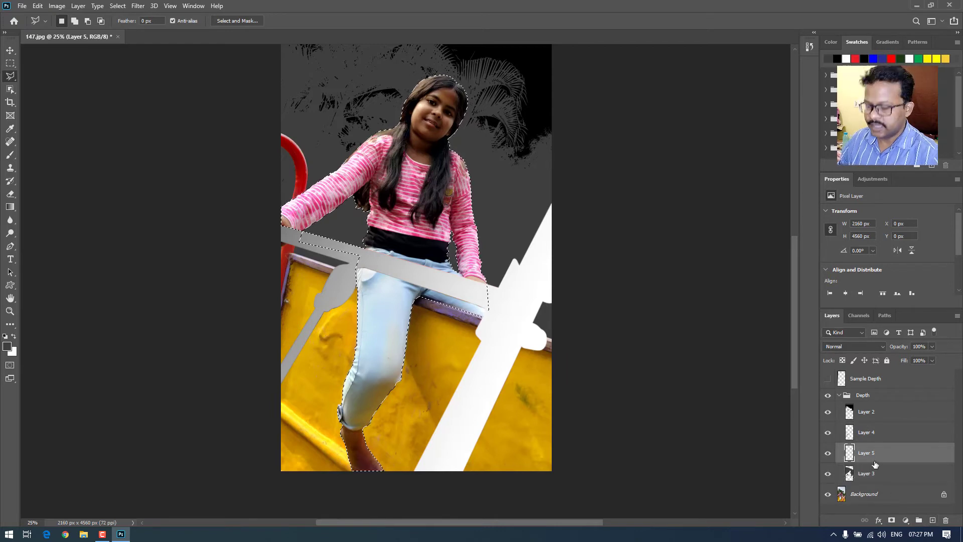
key("i")
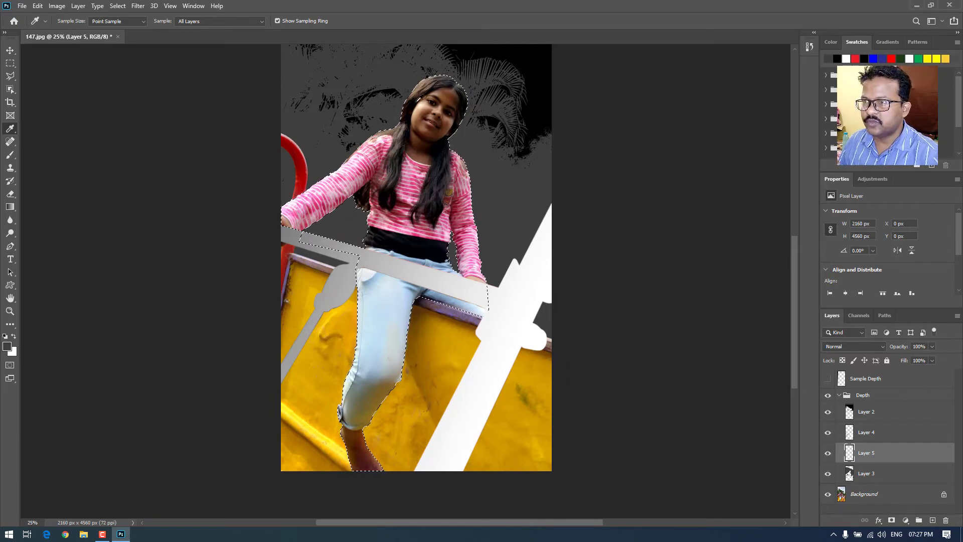
left_click(285, 227)
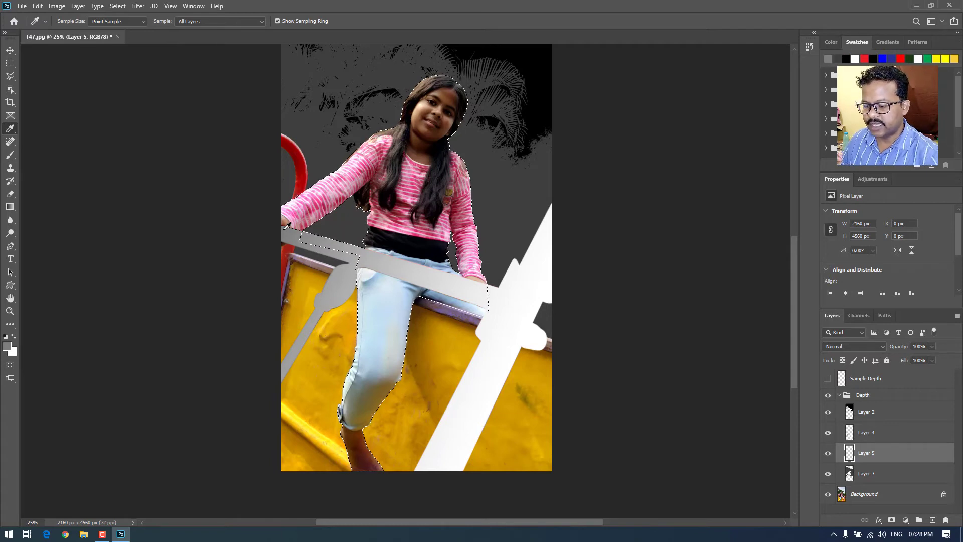
Try filling the unfeathered girl selection with the sampled grey and undo the fill
key("alt+BackSpace")
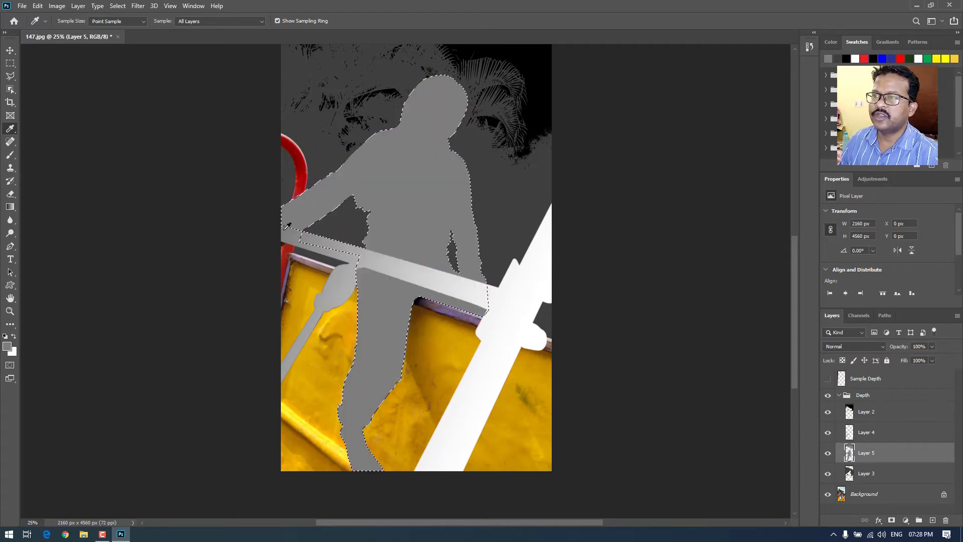
key("ctrl+z")
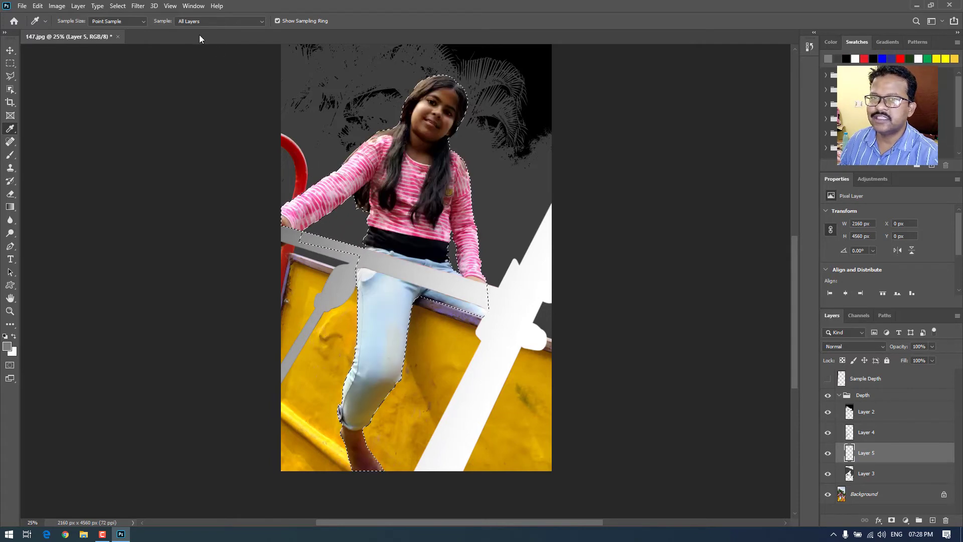
Feather the girl selection with a radius of 3 pixels
left_click(119, 6)
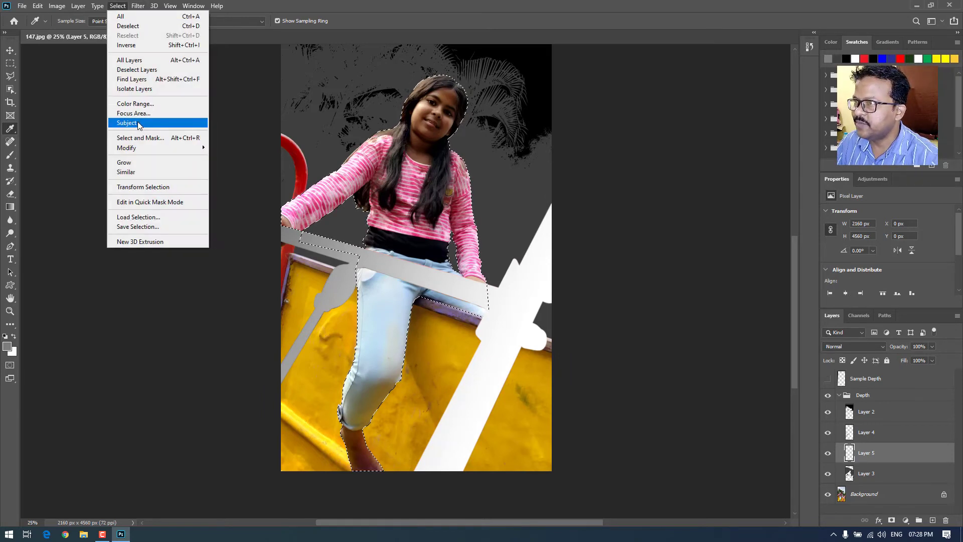
mouse_move(182, 149)
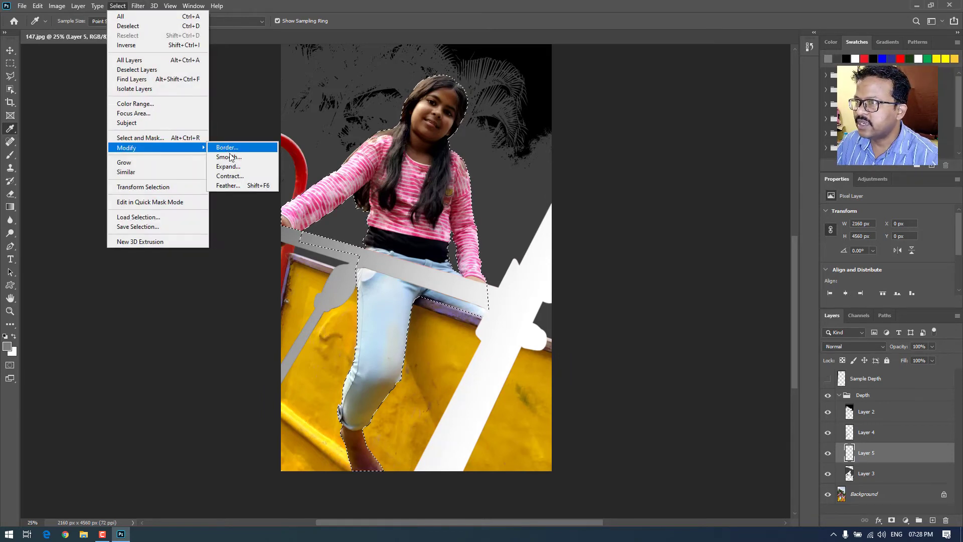
left_click(235, 183)
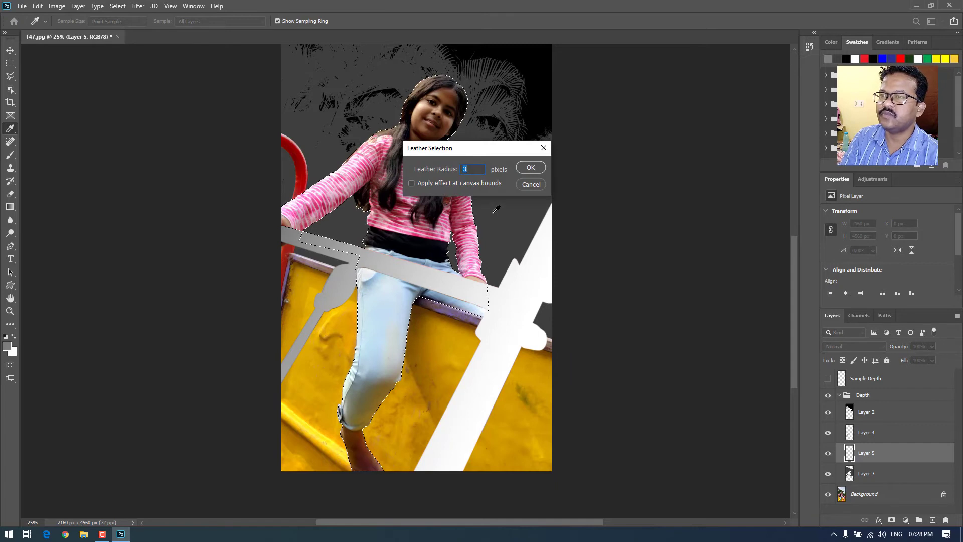
key("Return")
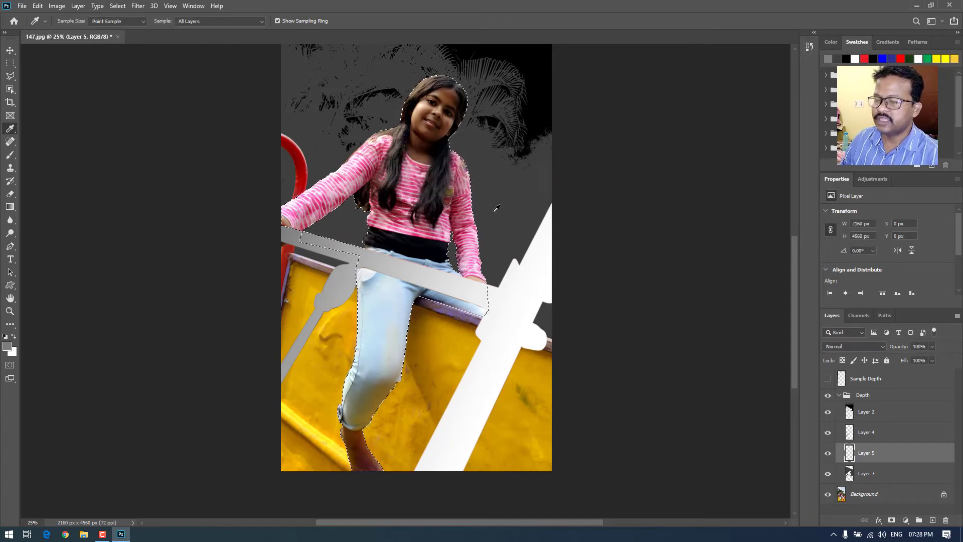
Fill the feathered girl selection on Layer 5 with the sampled grey, deselect, and switch to the Move tool
key("alt+BackSpace")
key("ctrl+d")
key("v")
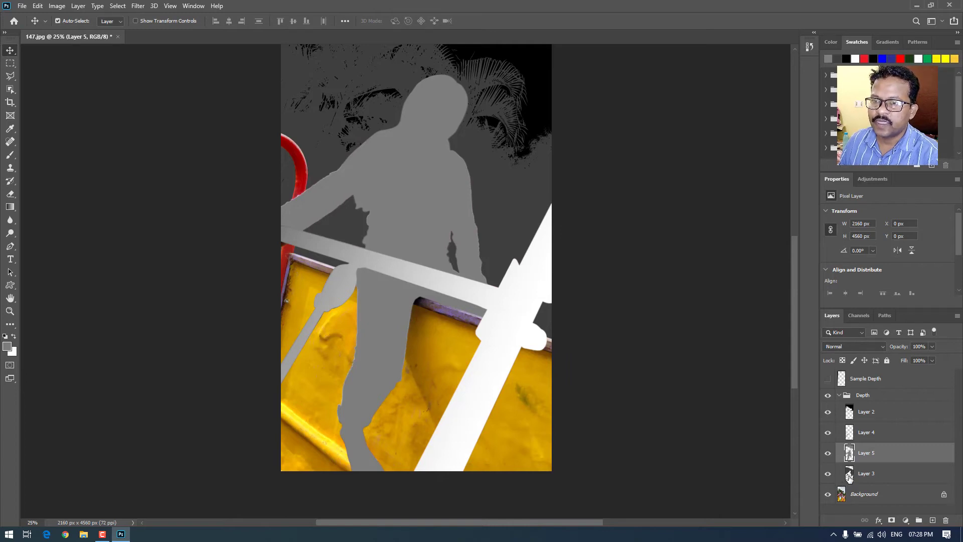
Load the combined pixels of Layers 3, 5, 4 and 2 as one selection and invert it to select the unshaded areas
key("ctrl")
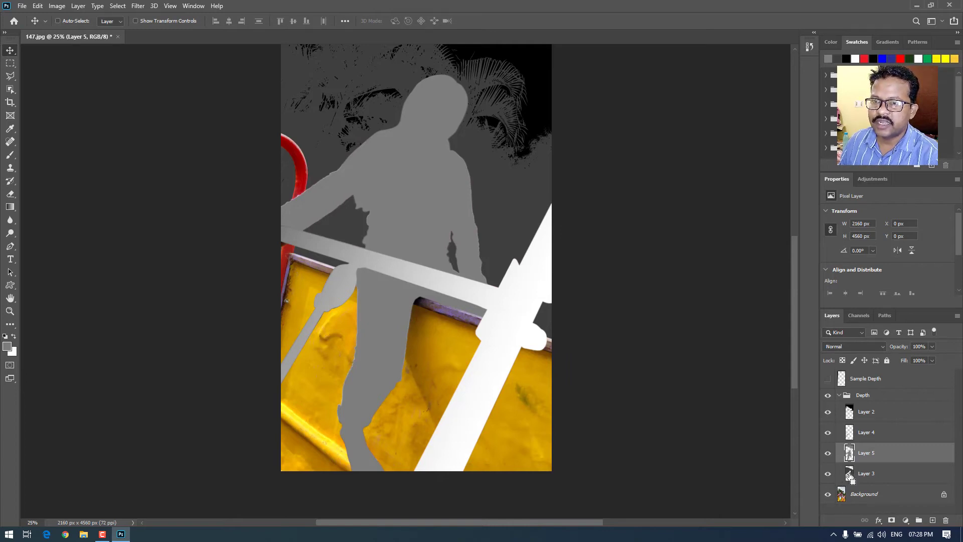
left_click(849, 473, "ctrl")
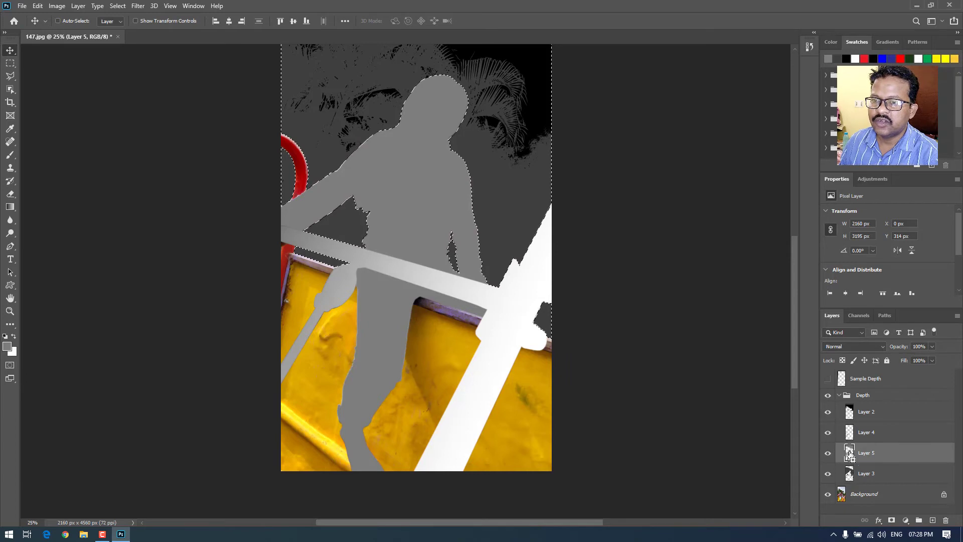
left_click(849, 454, "ctrl+shift")
left_click(849, 432, "ctrl+shift")
left_click(849, 413, "ctrl+shift")
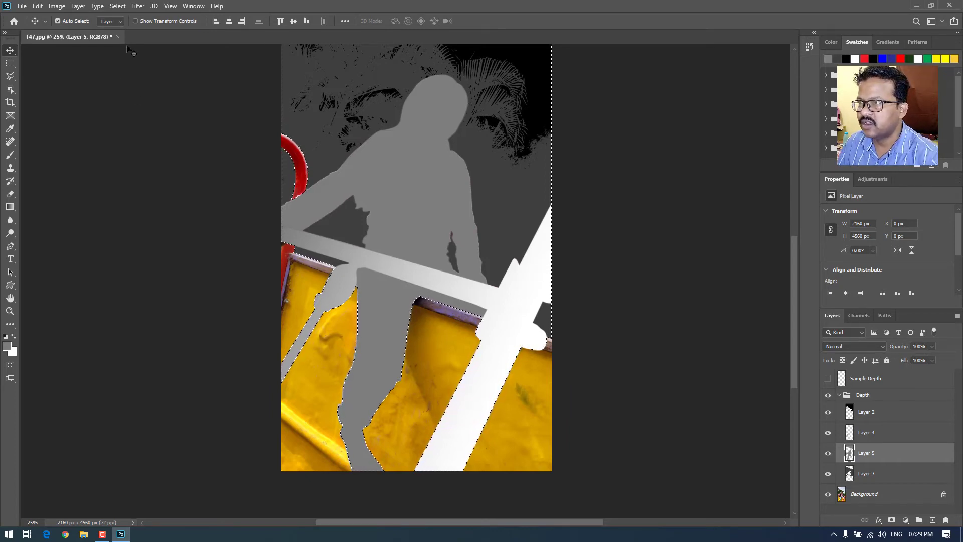
left_click(118, 7)
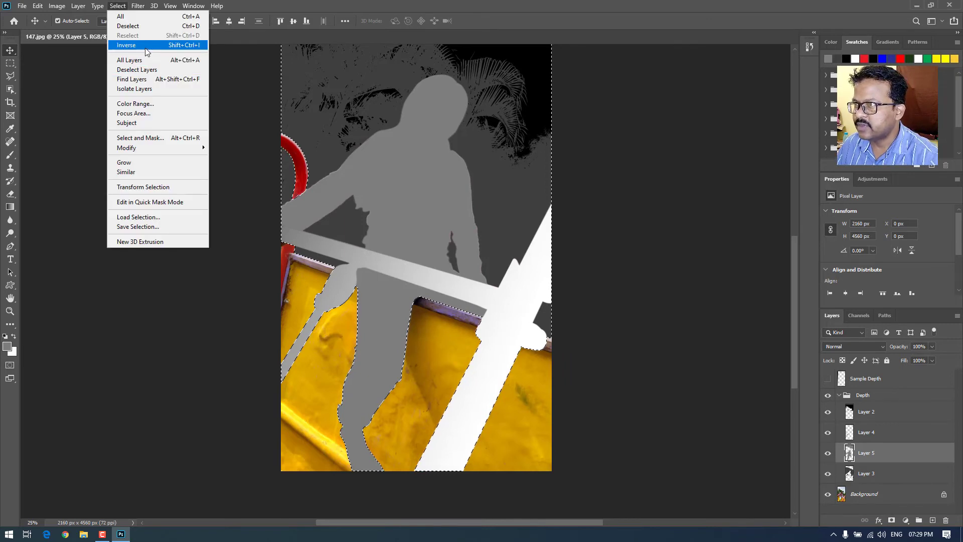
left_click(129, 44)
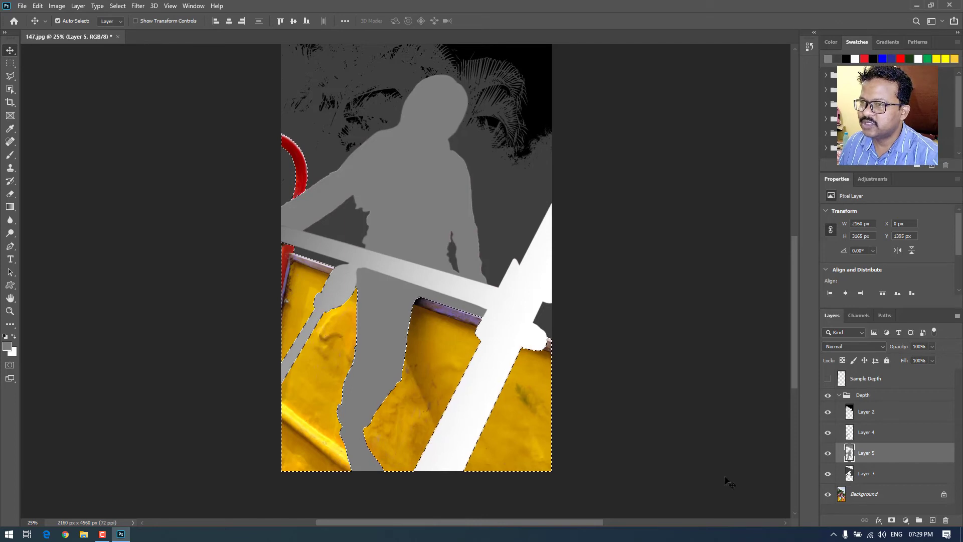
Add a layer above Layer 3 and feather the selection of the unshaded areas with a radius of 1.5 pixels
left_click(880, 474)
left_click(933, 521)
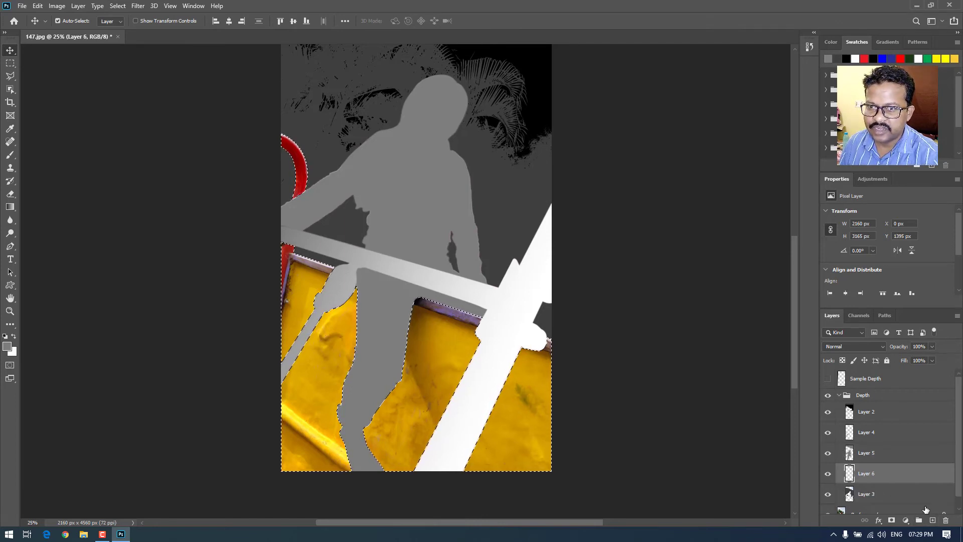
left_click(113, 6)
mouse_move(155, 151)
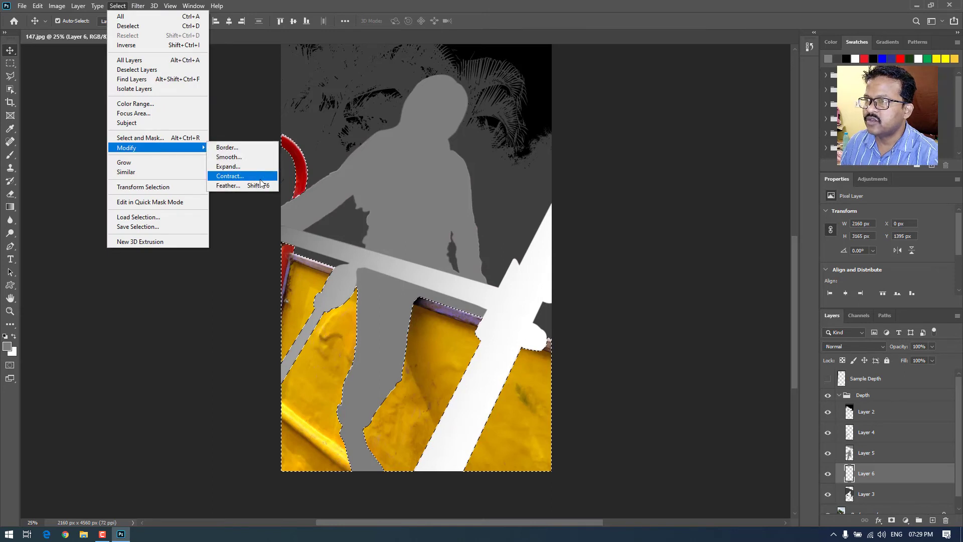
left_click(254, 185)
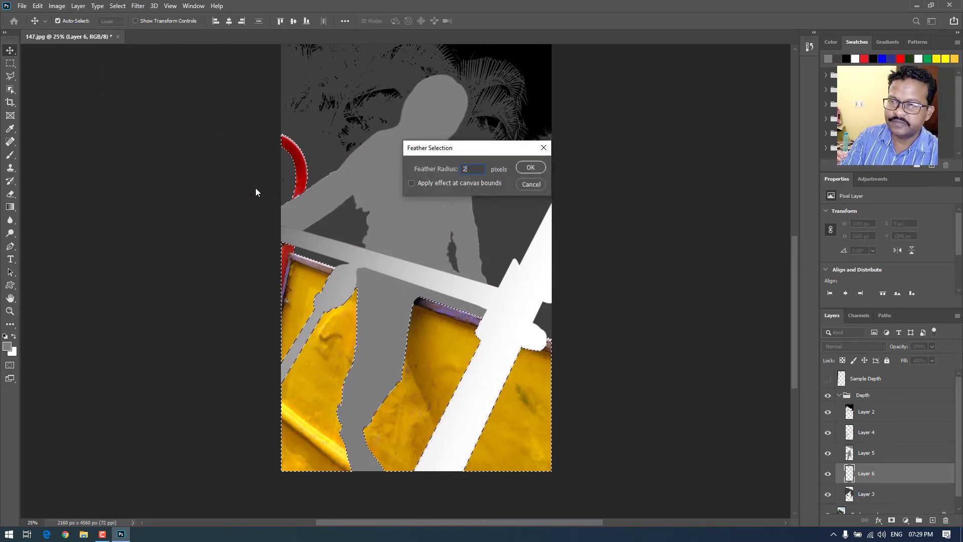
type("1.5")
key("Return")
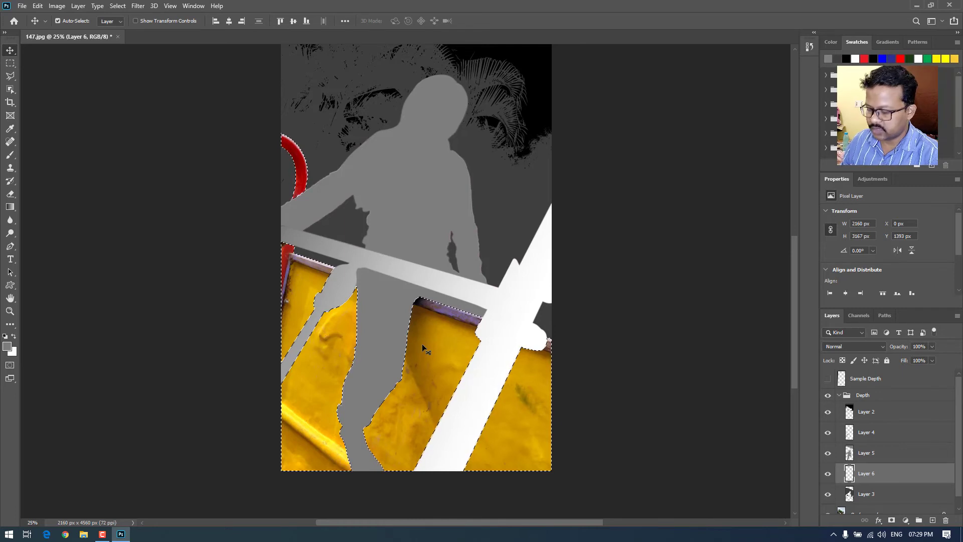
Sample a dark grey from the upper part of the Sample Depth strip as foreground colour, showing that layer only for sampling
key("i")
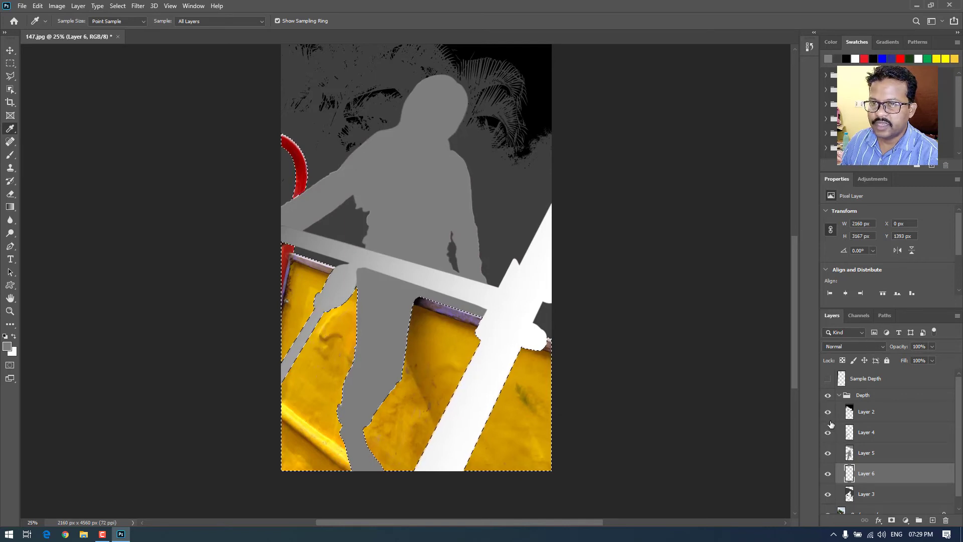
left_click(827, 378)
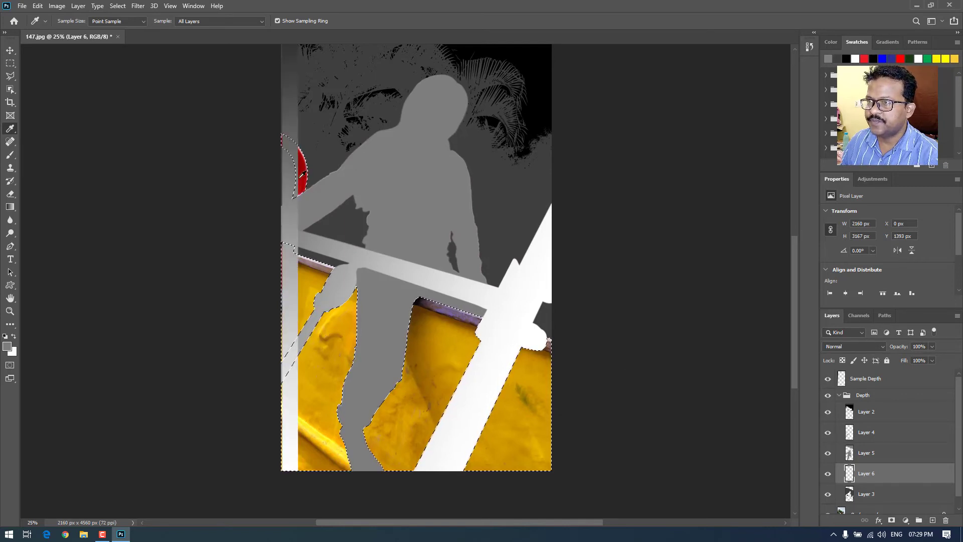
left_click(287, 108)
left_click_drag(289, 105, 289, 96)
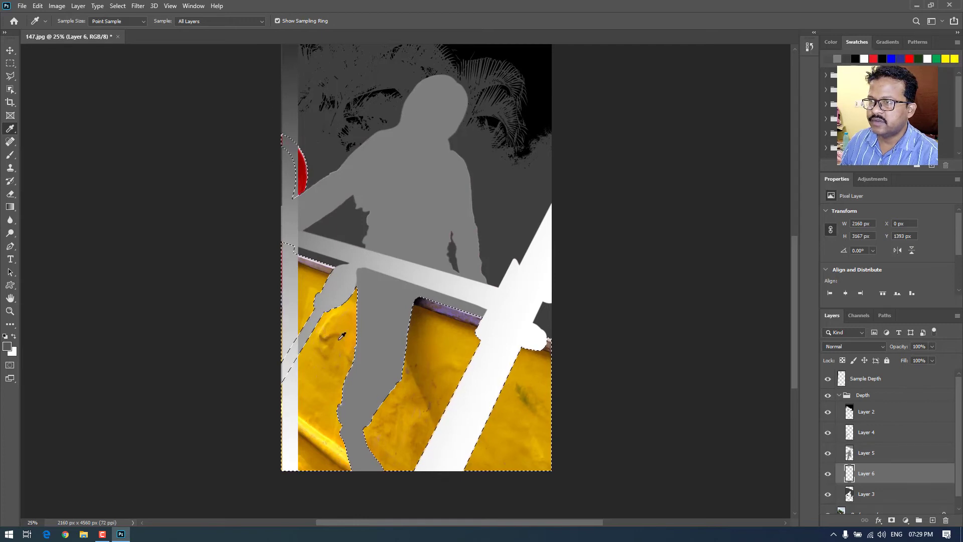
left_click(827, 378)
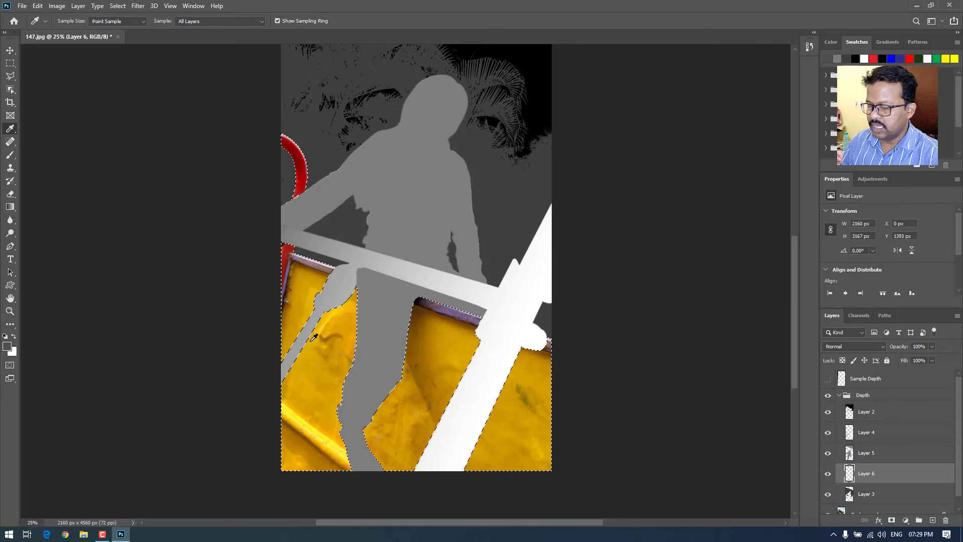
Fill the selected areas on Layer 6 with a diagonal dark-grey-to-white gradient from upper left to lower right, and deselect
key("g")
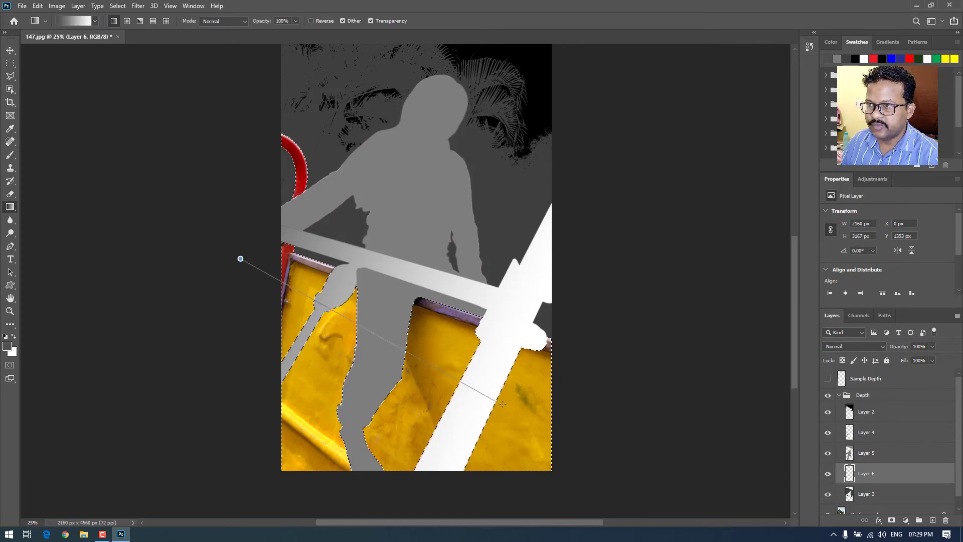
left_click_drag(220, 280, 743, 458)
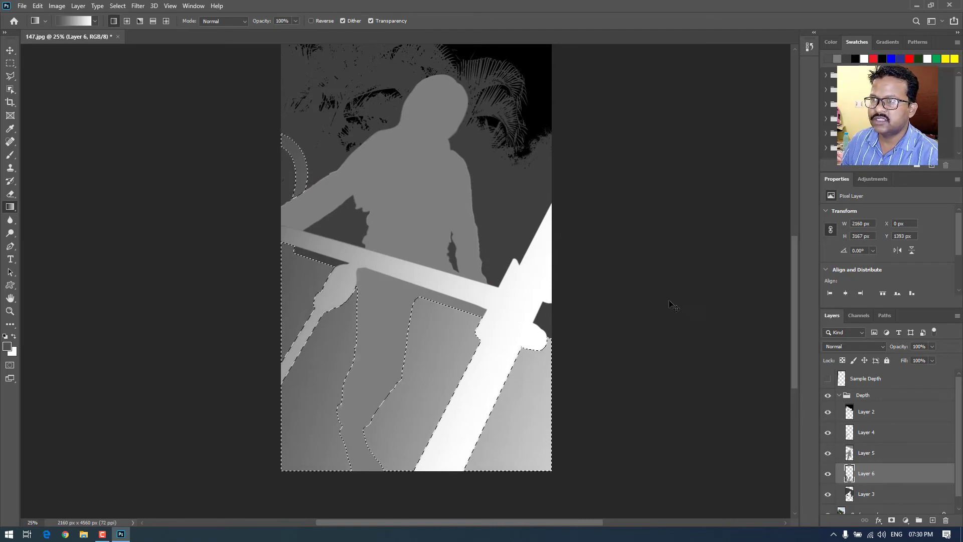
key("v")
key("ctrl+d")
Delete the Sample Depth layer and collapse the Depth group
left_click(452, 238, "ctrl+alt")
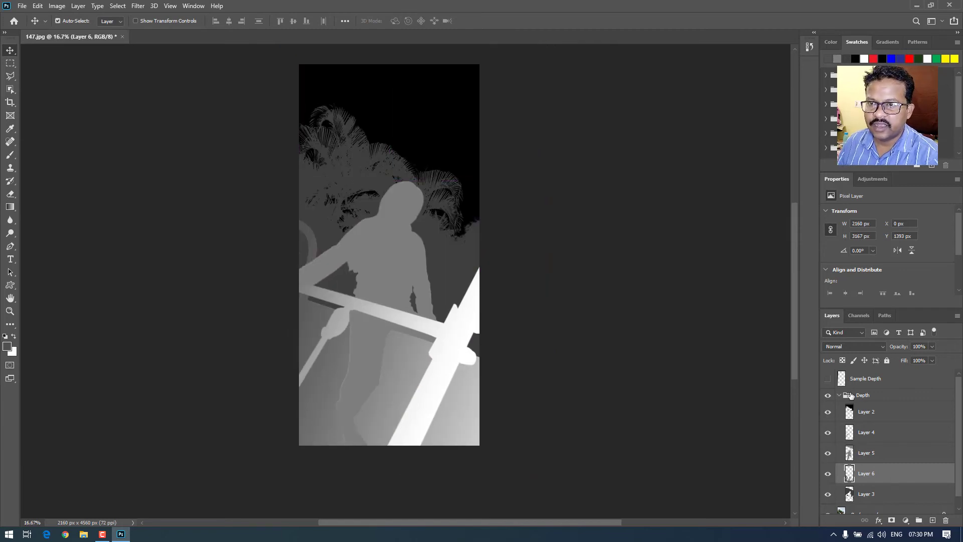
left_click(827, 379)
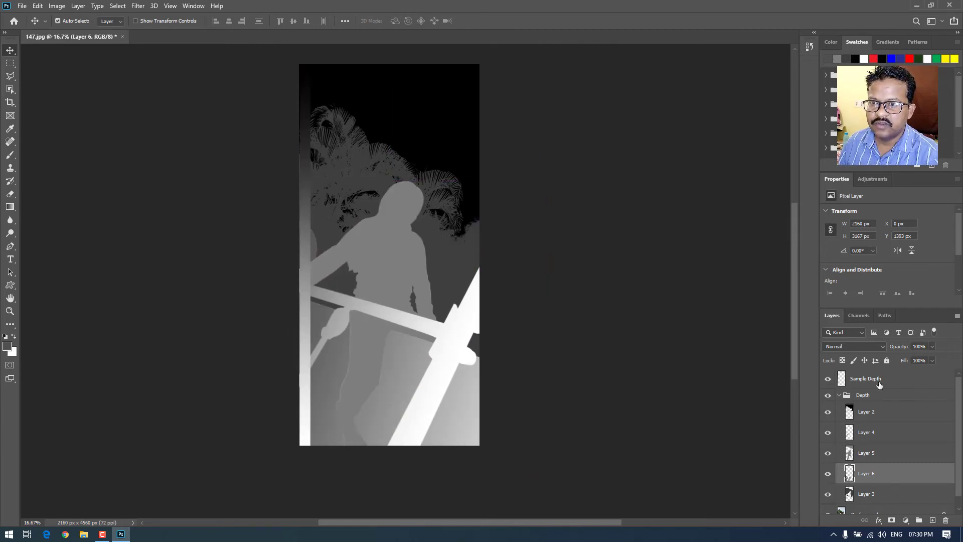
left_click_drag(890, 382, 945, 520)
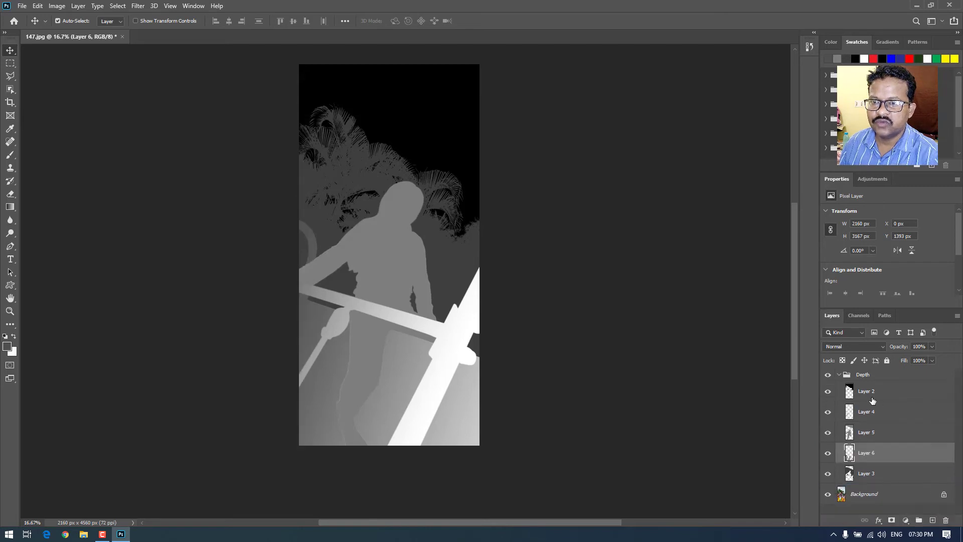
left_click(839, 377)
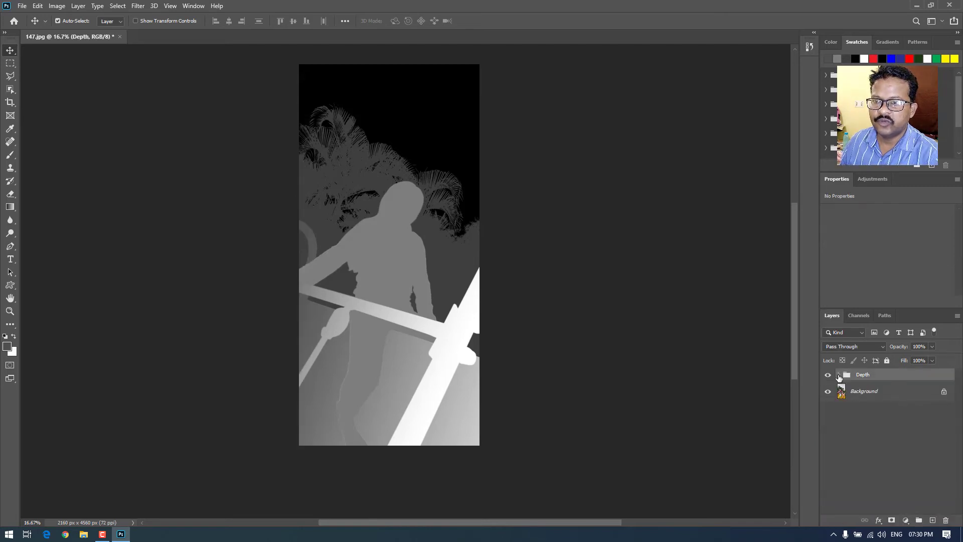
Show the Depth group on its own by hiding the Background layer
left_click(864, 441)
left_click(828, 376, "alt")
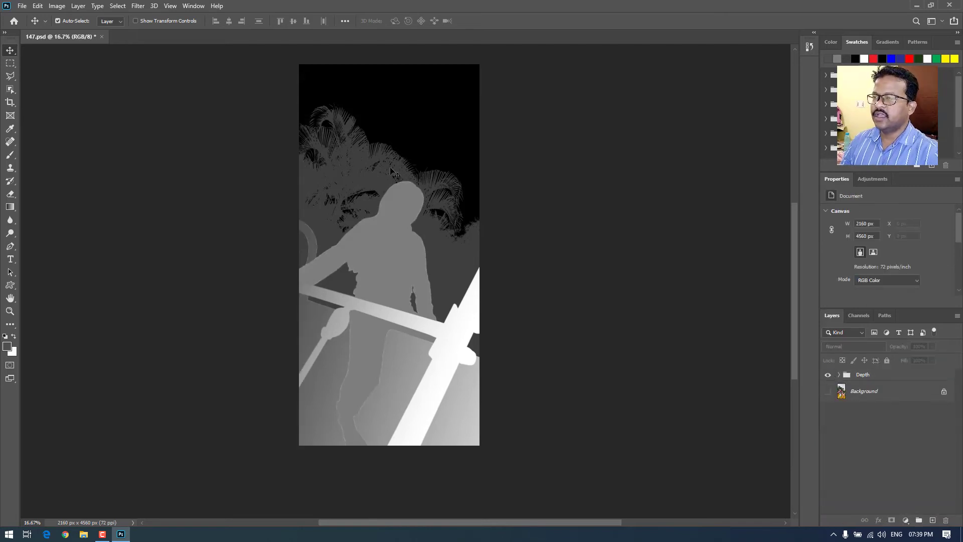
left_click(21, 6)
left_click(761, 344)
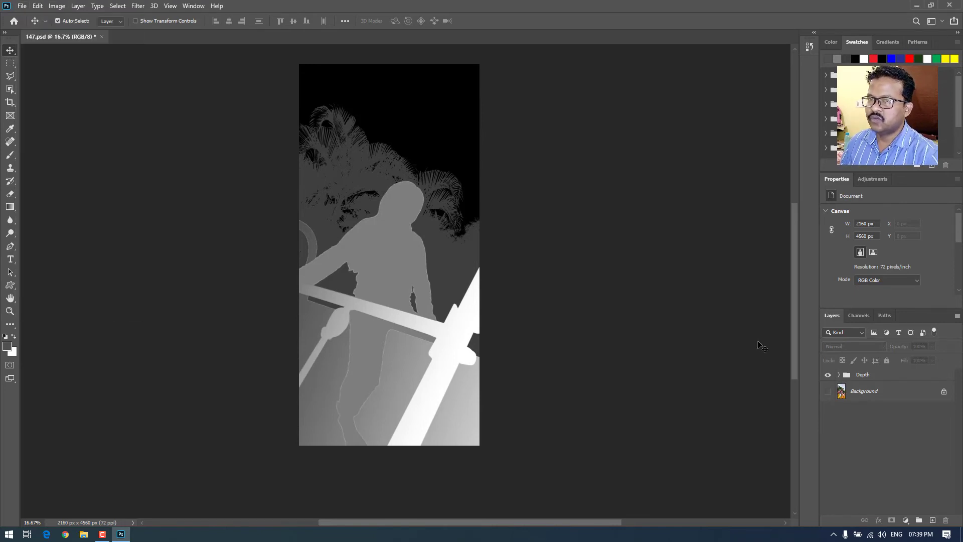
Hide the Depth group, make the Background photo visible, and select the Background layer
left_click(828, 376)
left_click(827, 392)
left_click(877, 396)
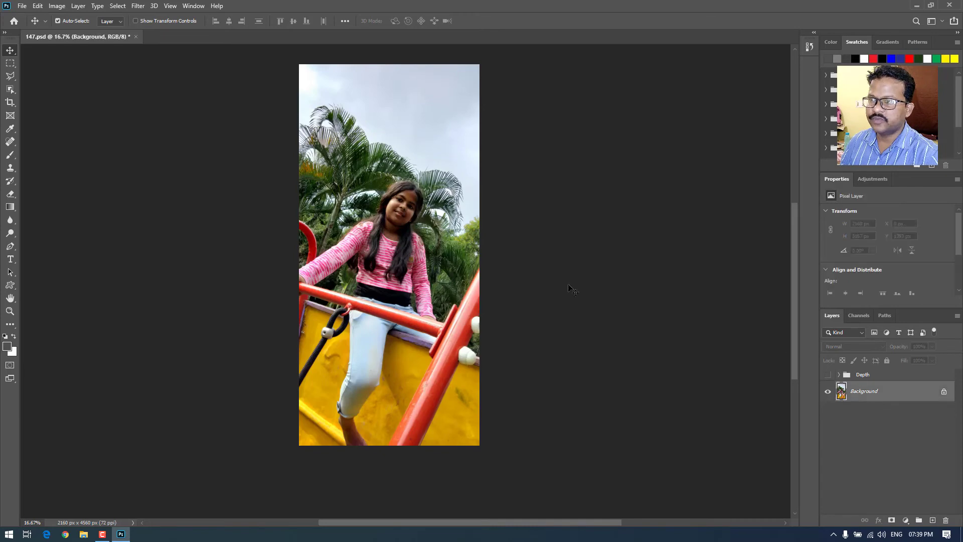
Save the photo as a JPEG named 147 in the Desktop's 3d folder at maximum quality 12 with the Baseline ("Standard") format
key("ctrl+shift+s")
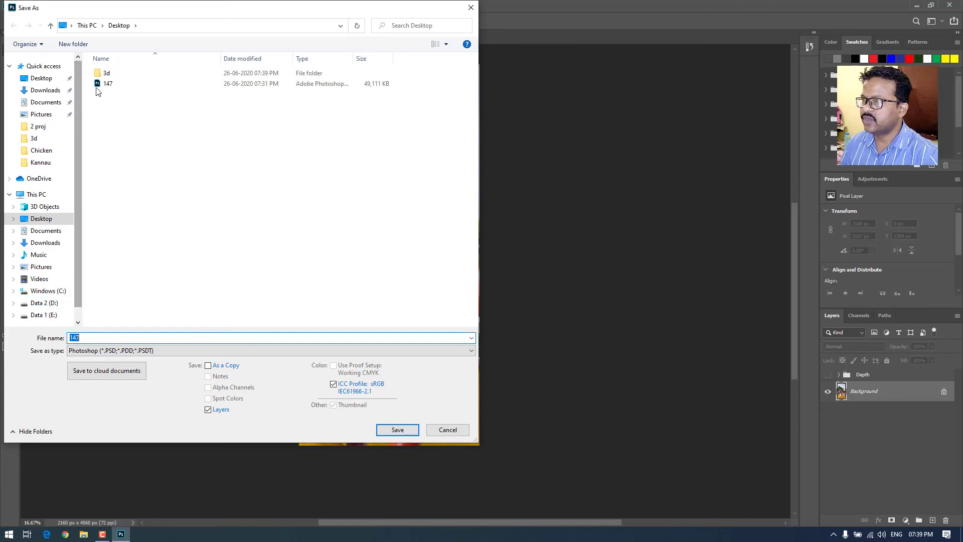
double_click(106, 73)
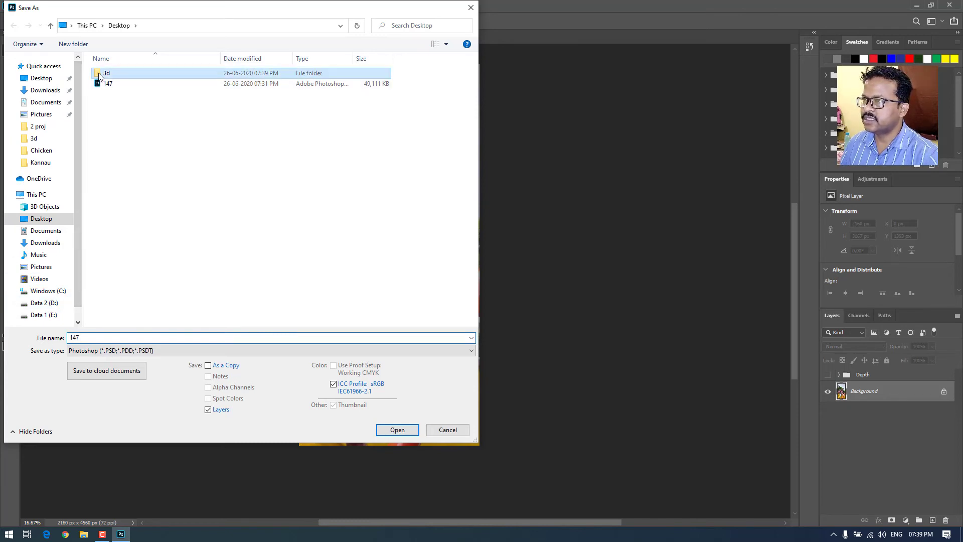
double_click(110, 338)
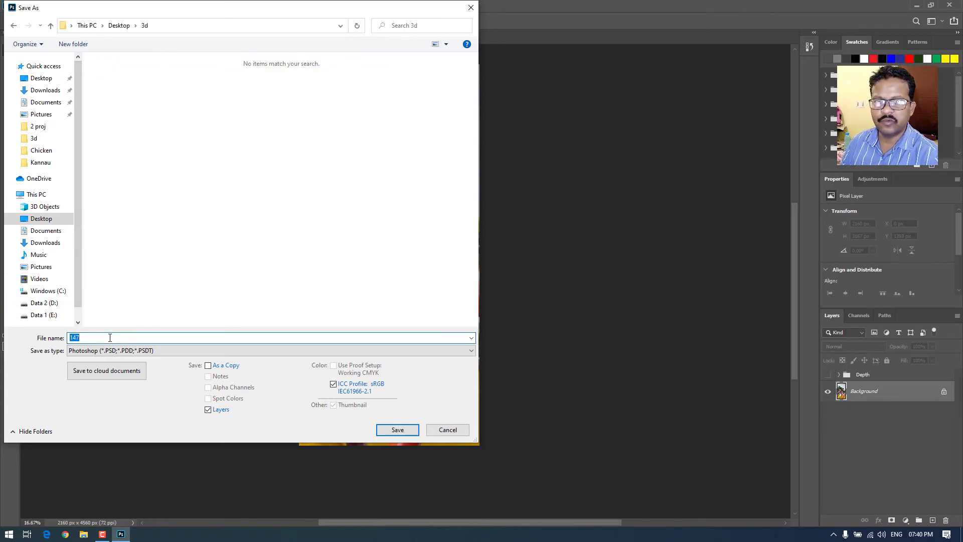
left_click(159, 350)
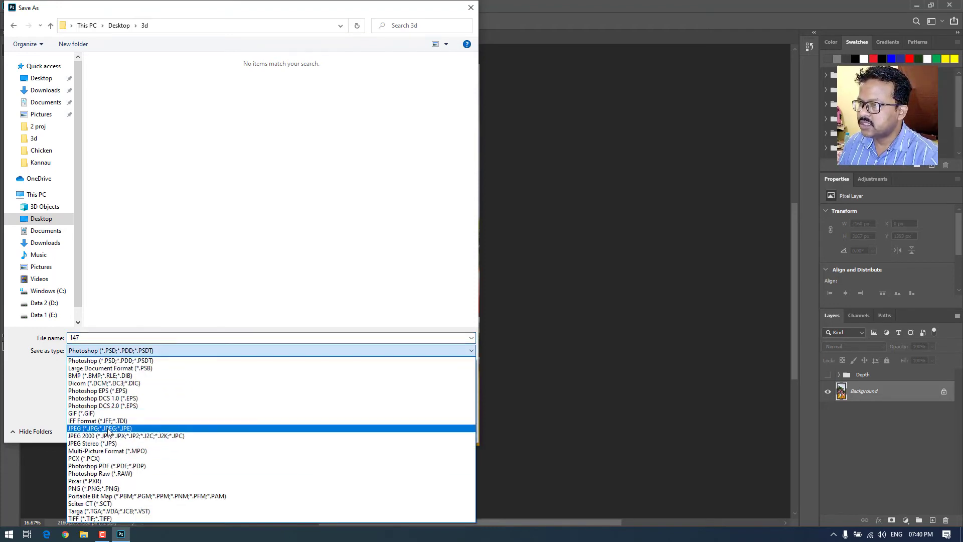
left_click(107, 428)
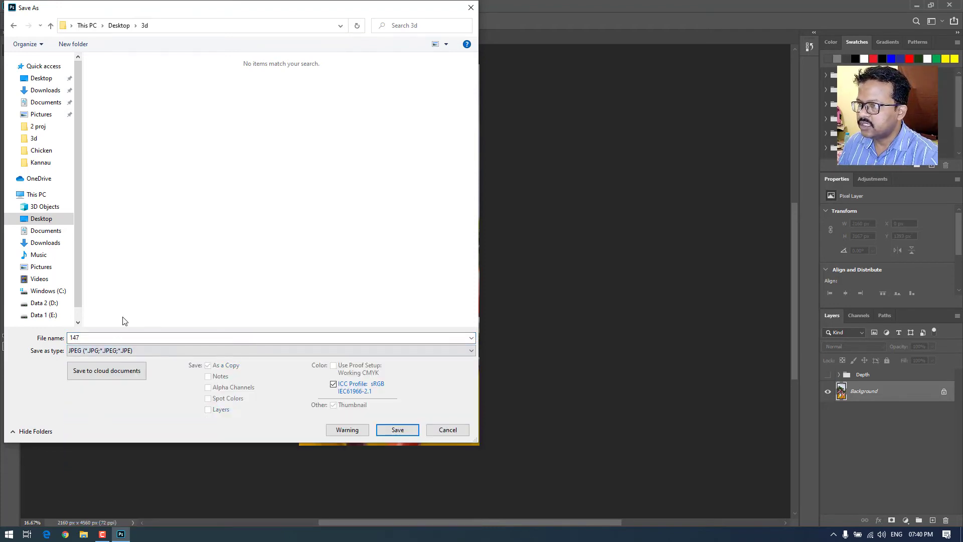
left_click(398, 430)
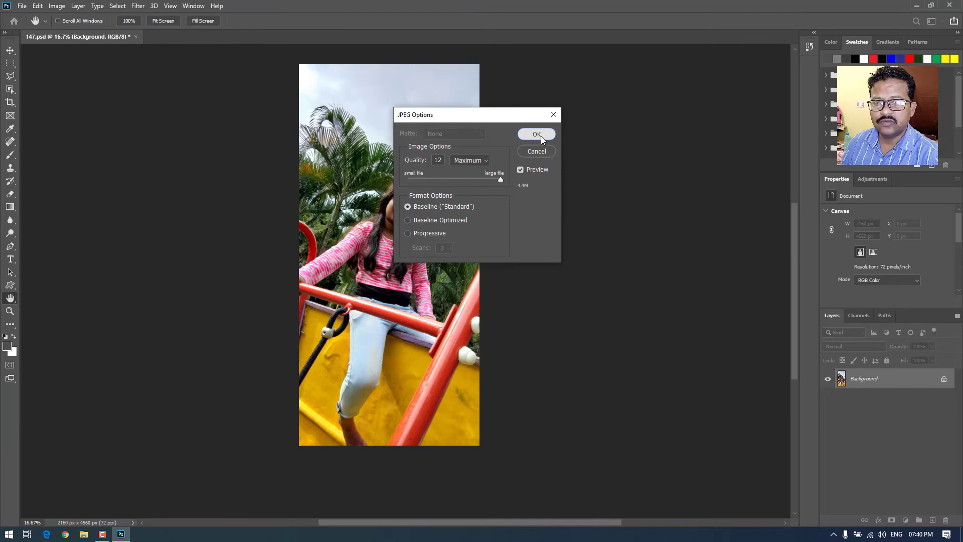
left_click(539, 135)
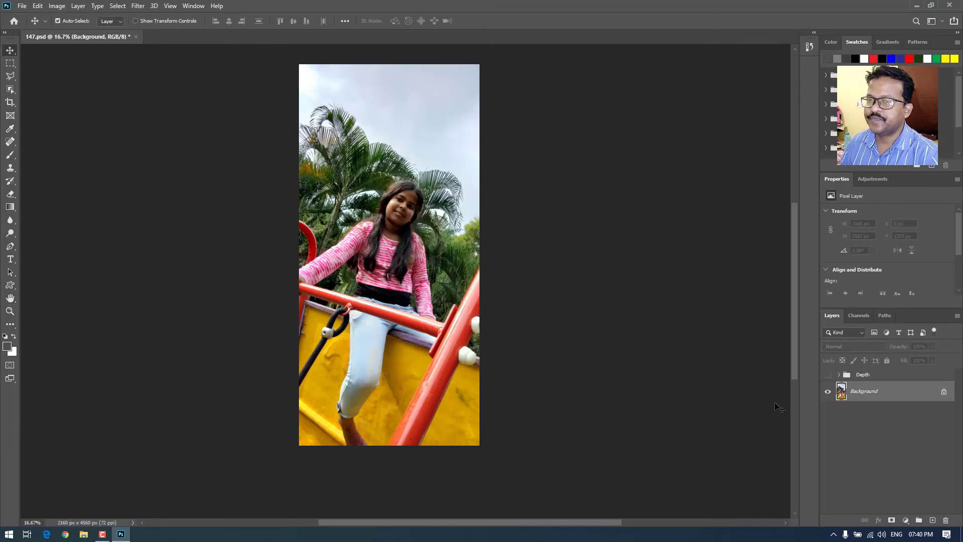
Show the Depth group with the Background layer hidden and save it as a JPEG named 147_depth in the Desktop's 3d folder
left_click_drag(832, 377, 835, 404)
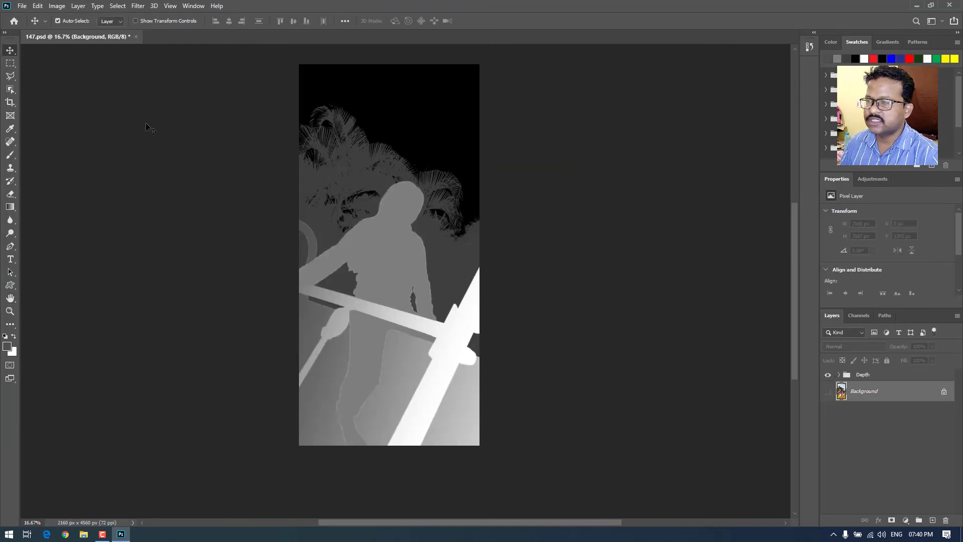
key("ctrl+shift+s")
left_click(103, 74)
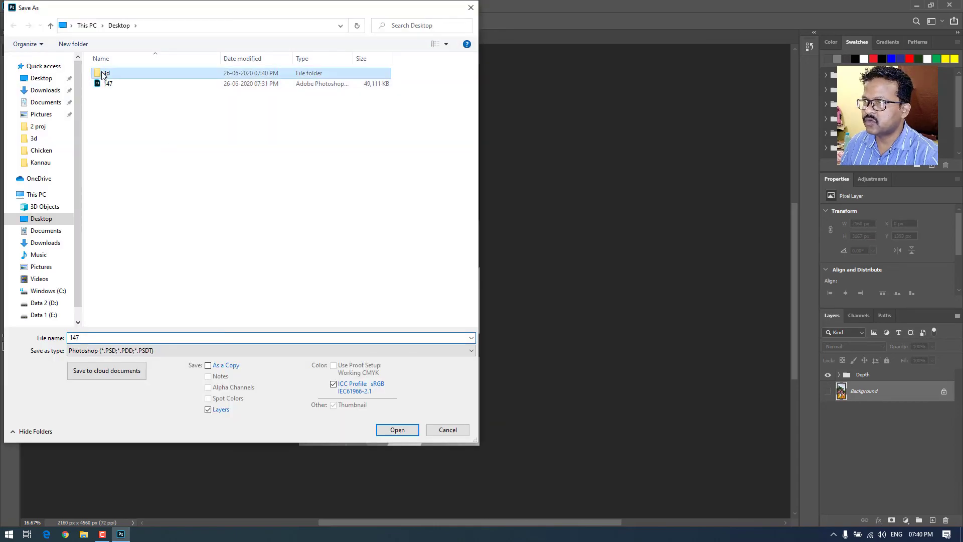
double_click(104, 74)
left_click(106, 337)
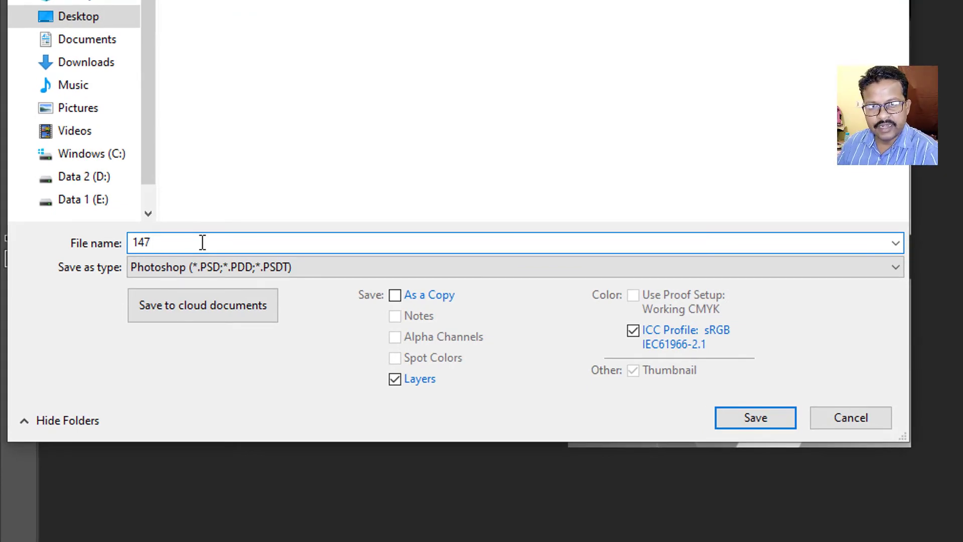
type("_")
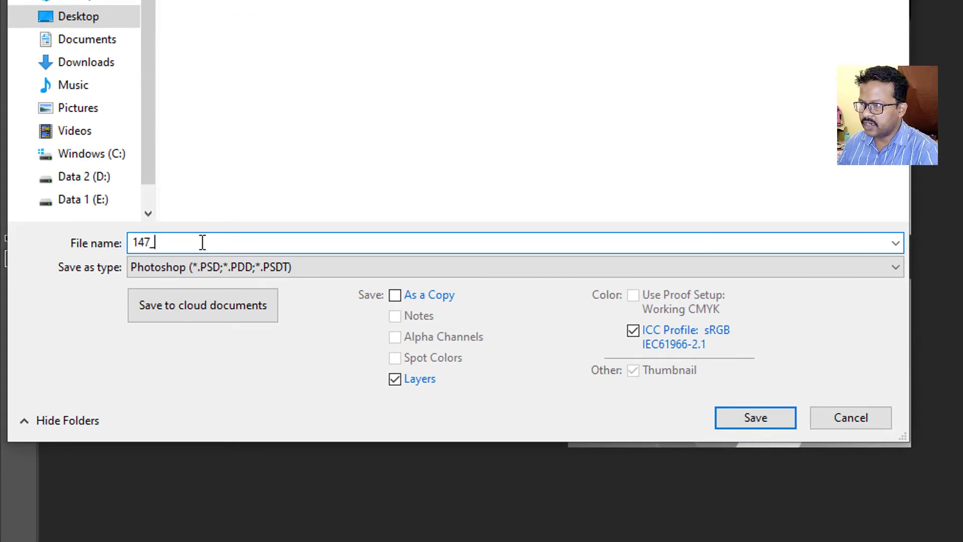
type("depth")
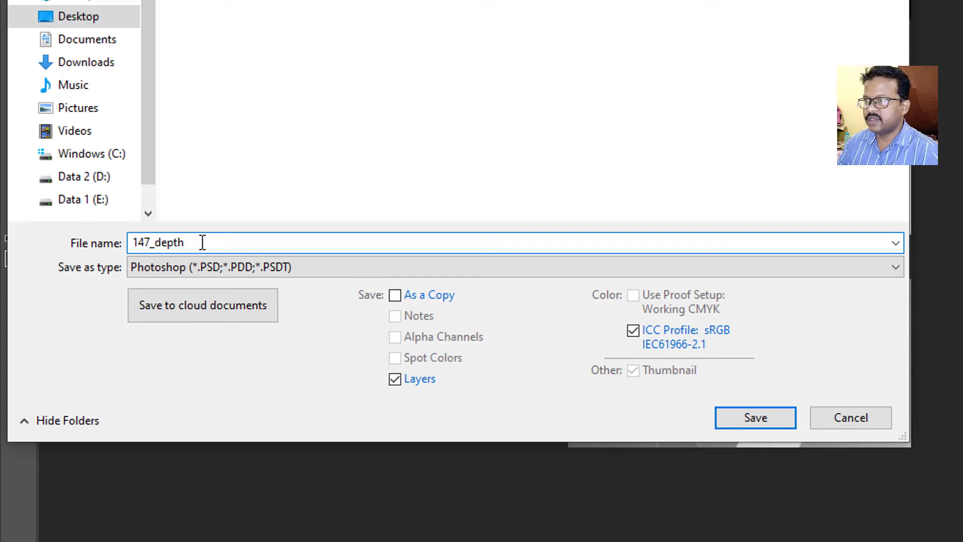
left_click(236, 266)
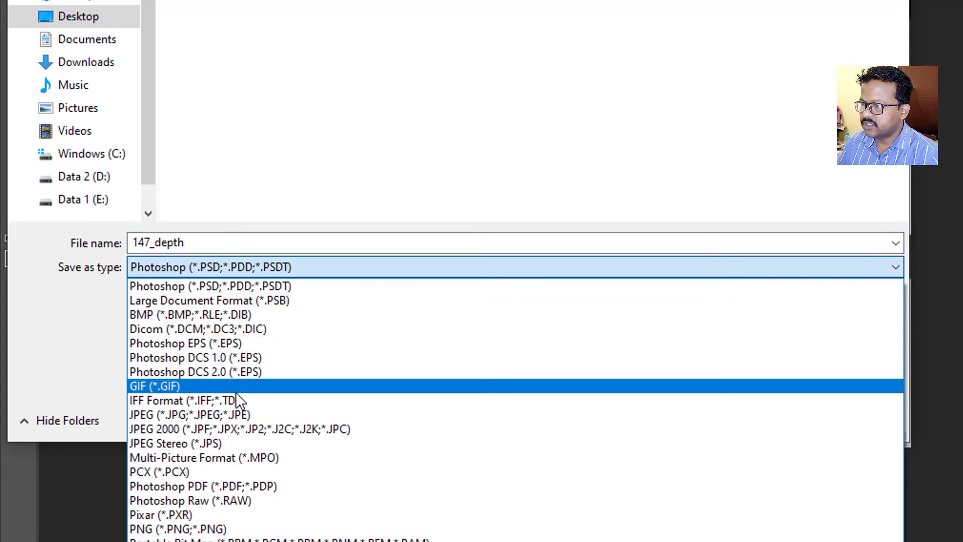
left_click(236, 415)
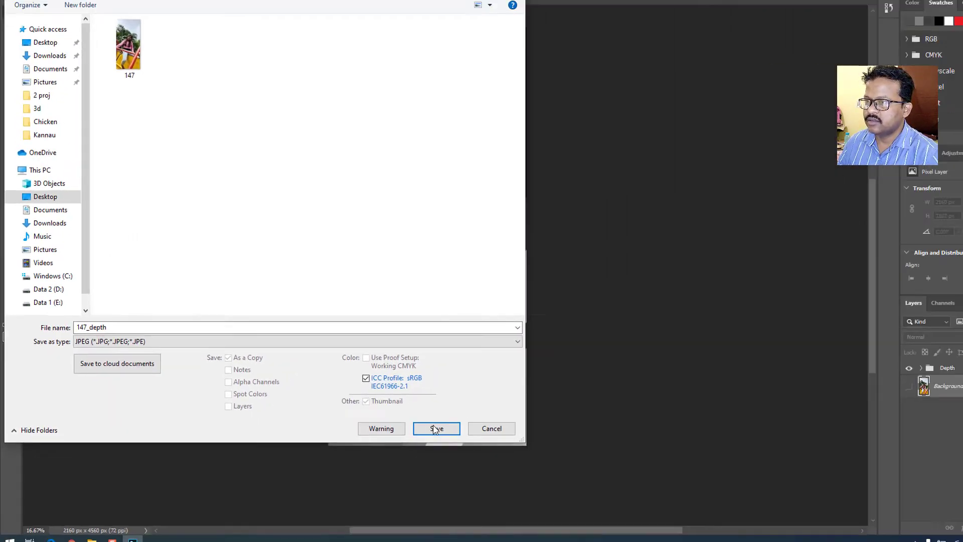
left_click(435, 430)
left_click(589, 101)
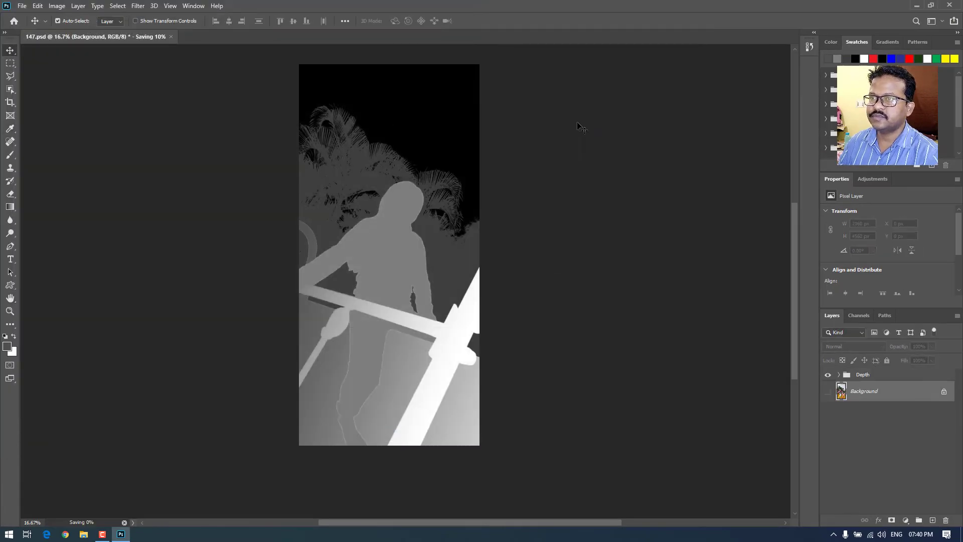
Switch from Photoshop to Microsoft Edge, go to facebook.com and open the Bijay Classes group
left_click(916, 6)
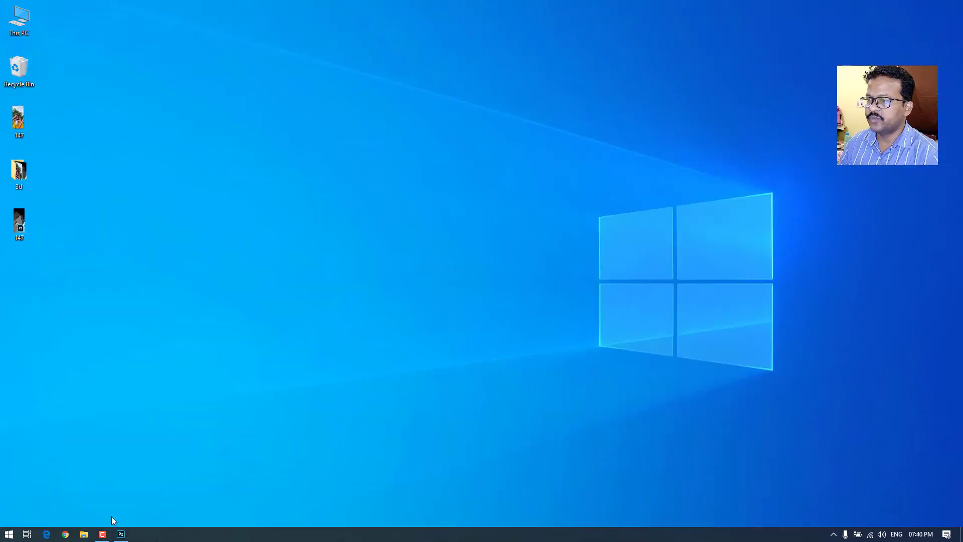
left_click(46, 533)
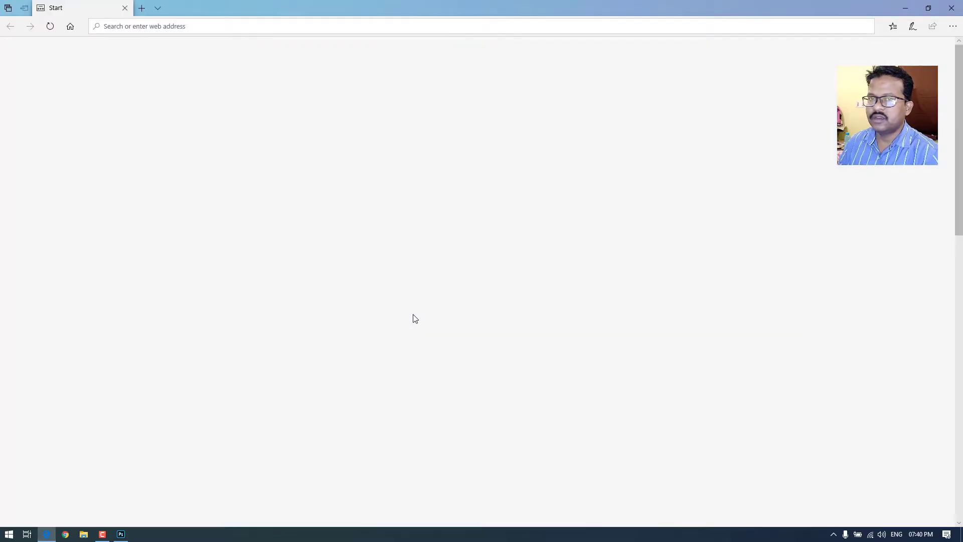
type("facebook")
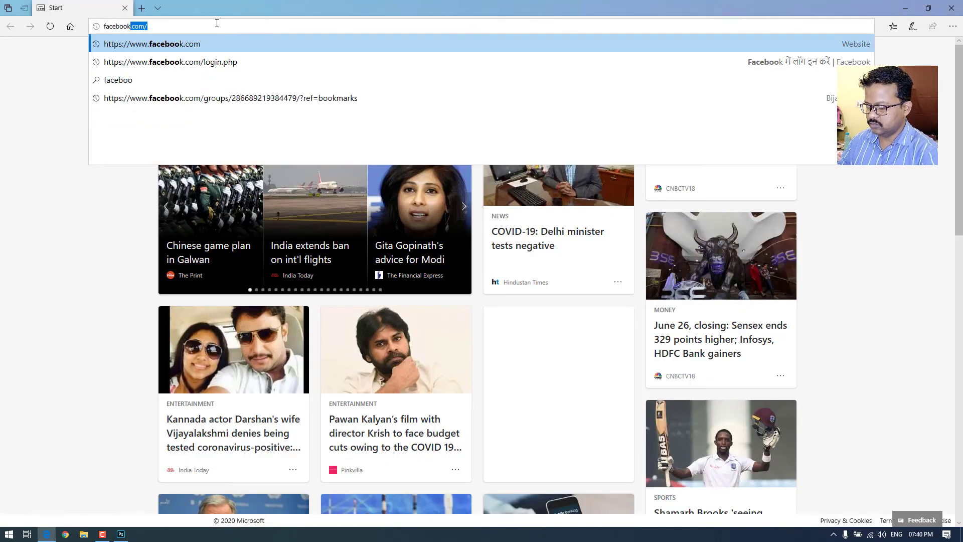
key("Return")
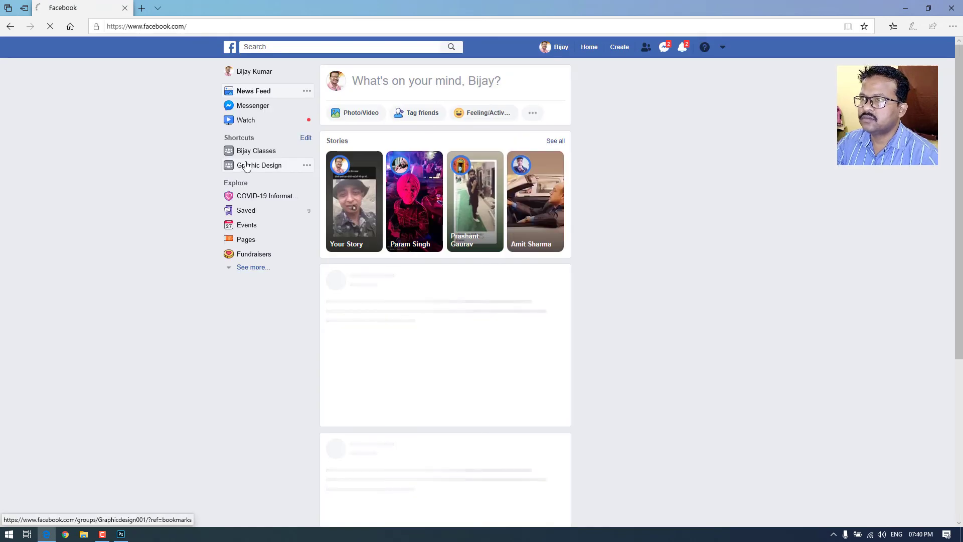
left_click(250, 151)
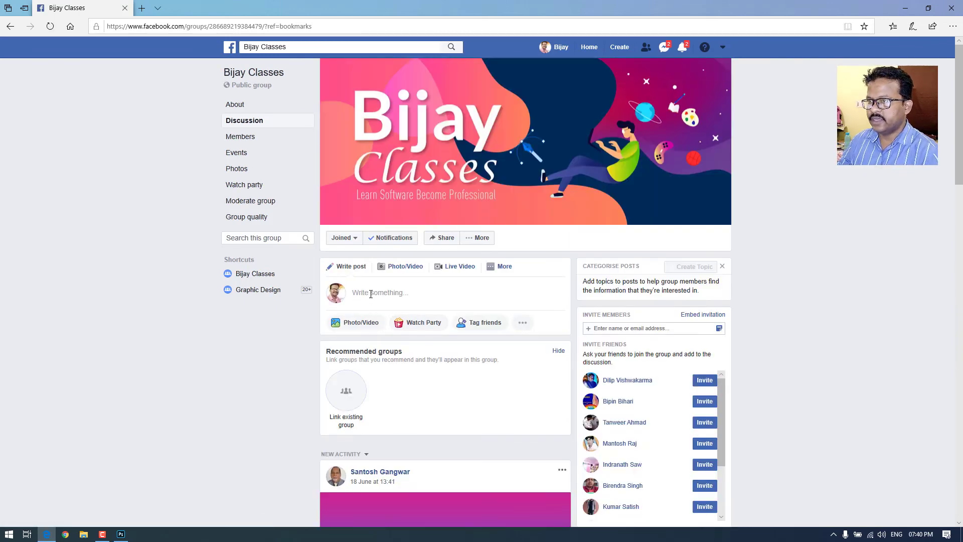
Start a new post in the group with the text "Learn 3d in Bijay Classe"
left_click(371, 294)
type("Lear")
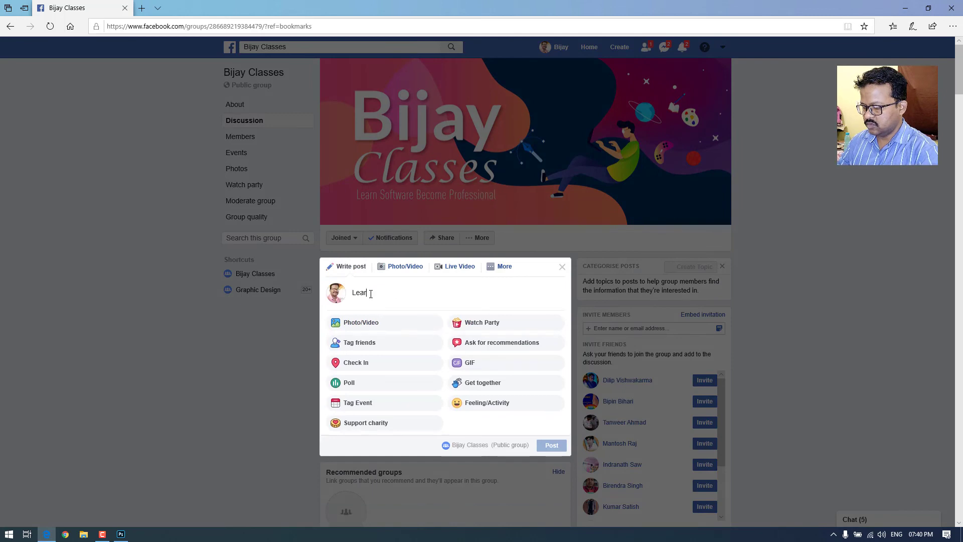
type("n 3d")
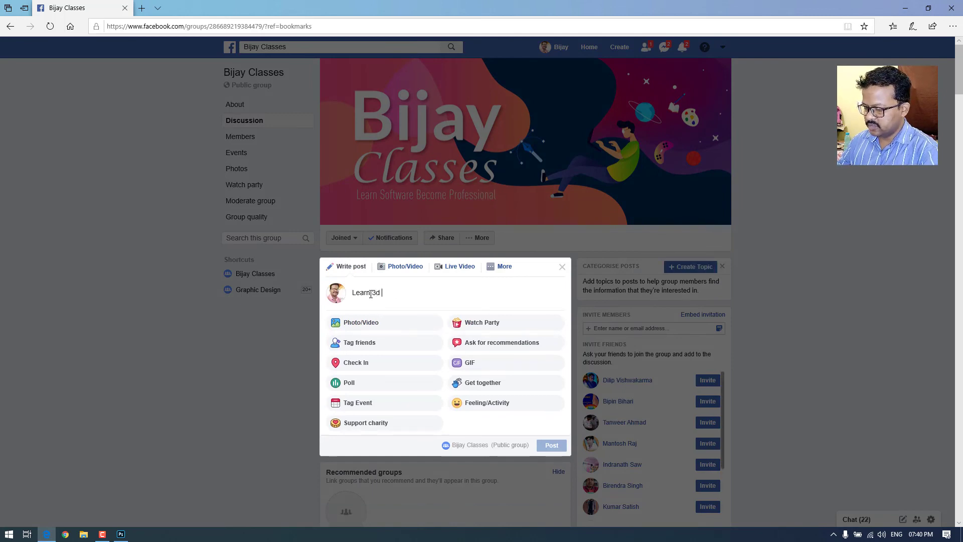
type(" in Bijay")
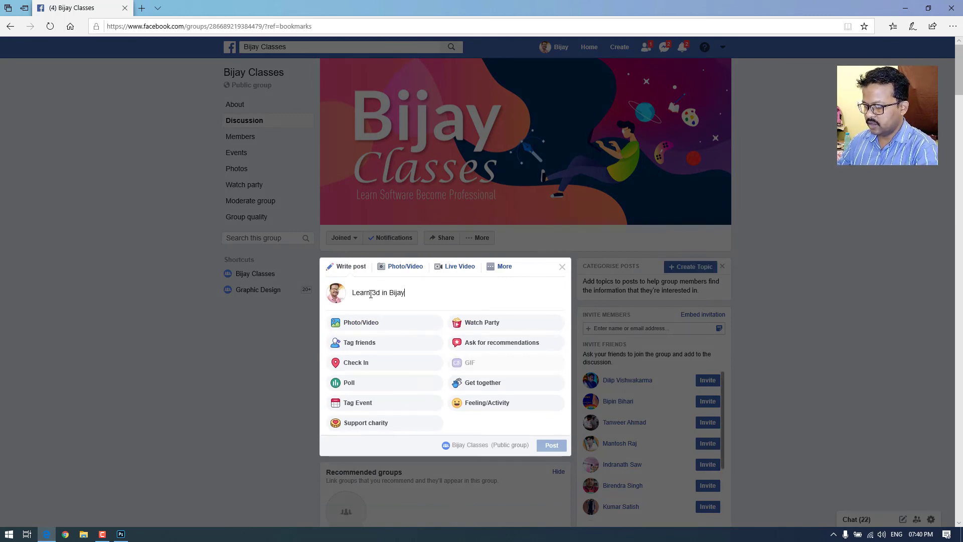
type(" Classe")
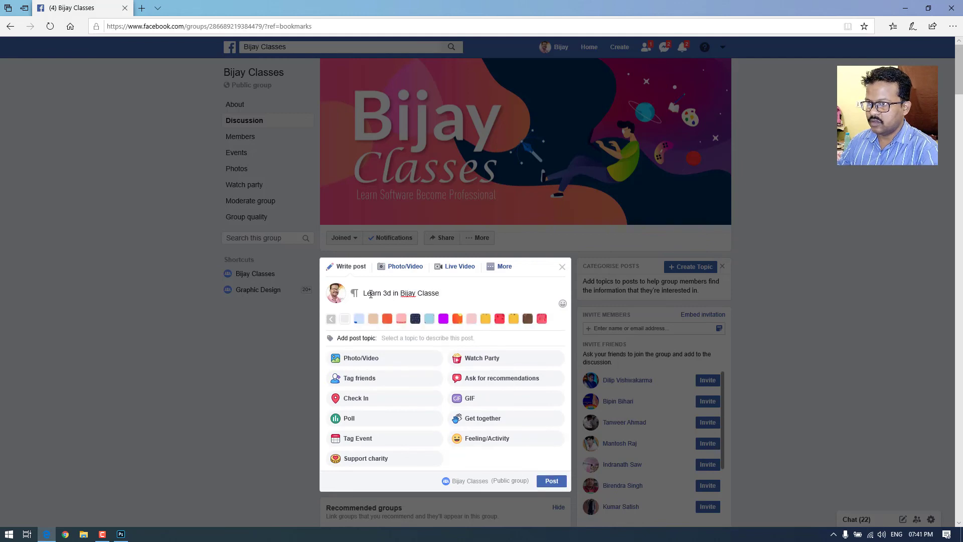
Insert "for Facebook" after "3d" so the post text reads "Learn 3d for Facebook in Bijay Classe"
key("ctrl+Left")
key("ctrl+Left")
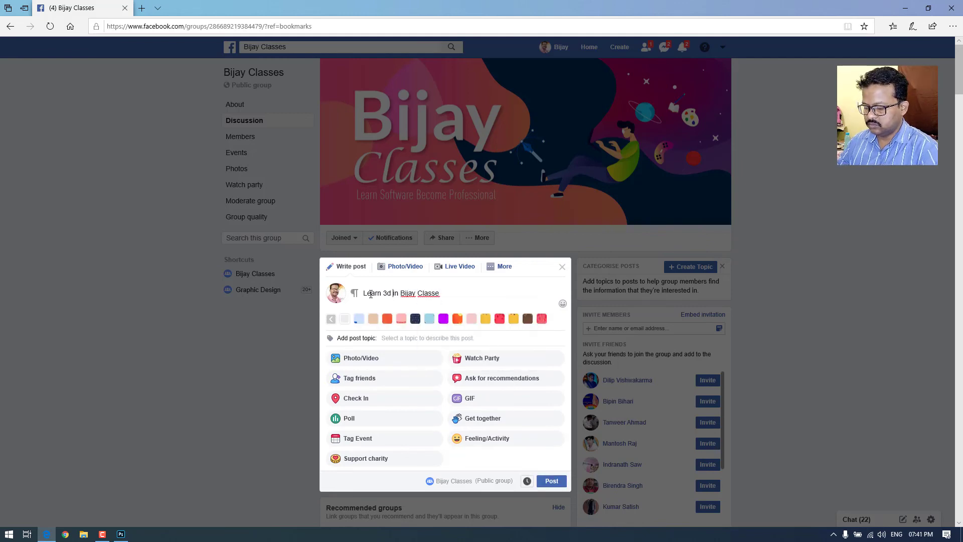
type("for P")
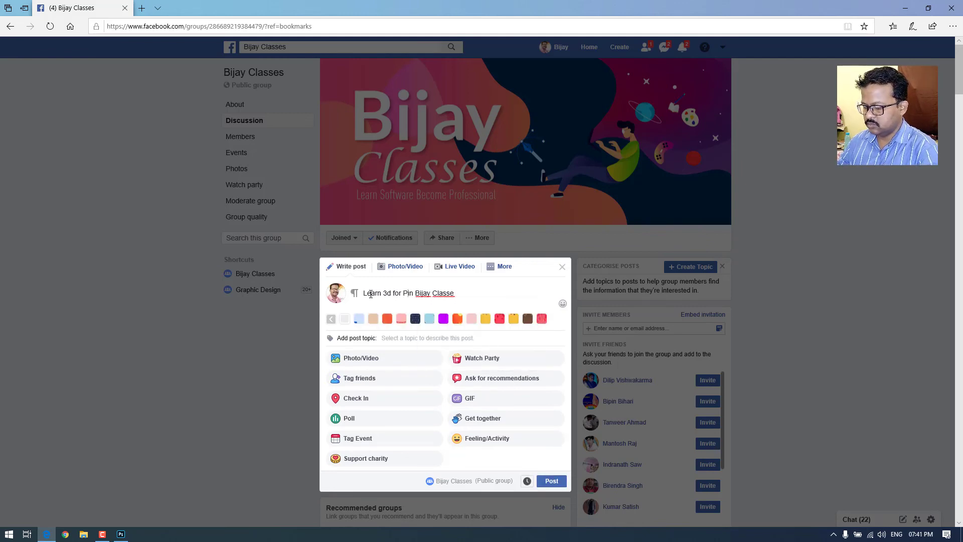
key("BackSpace")
type("Faseboo")
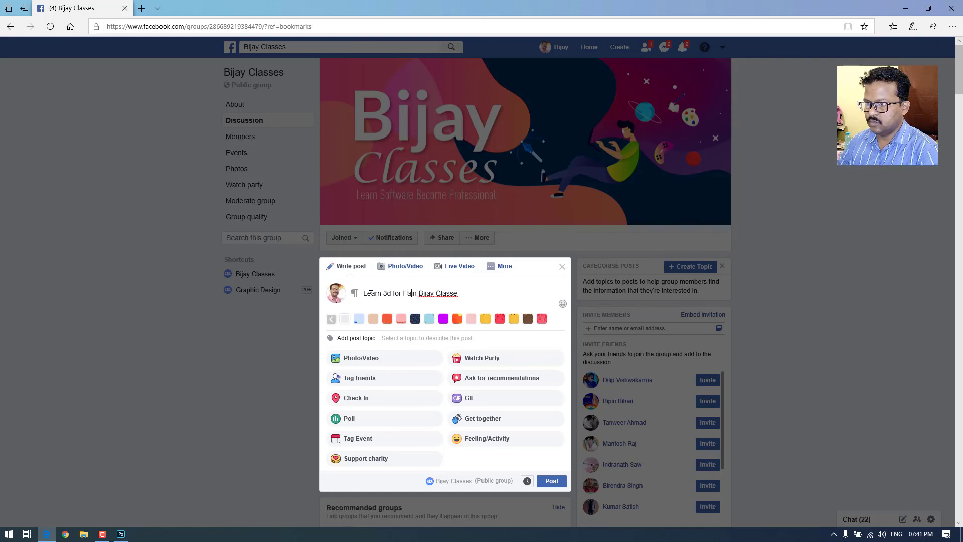
type("k")
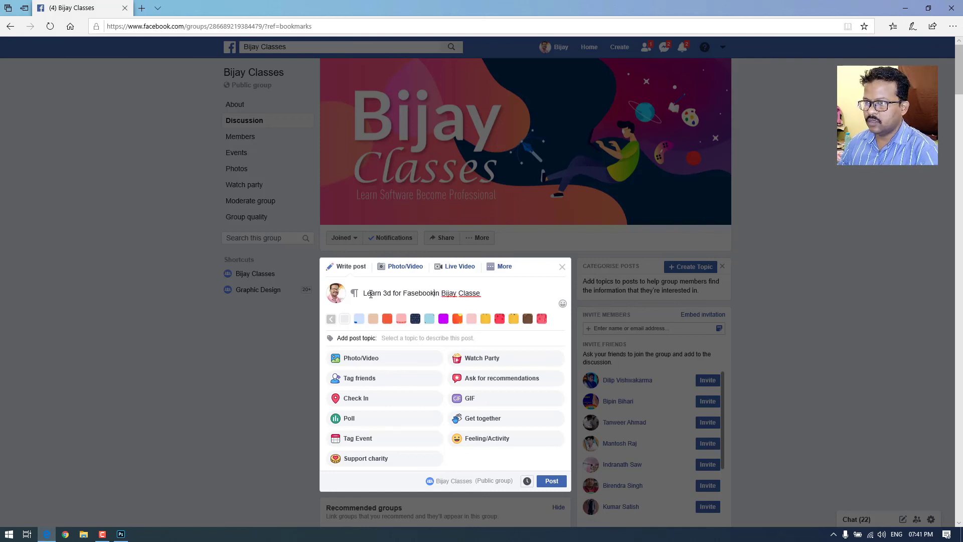
left_click(414, 294)
type("c")
key("Delete")
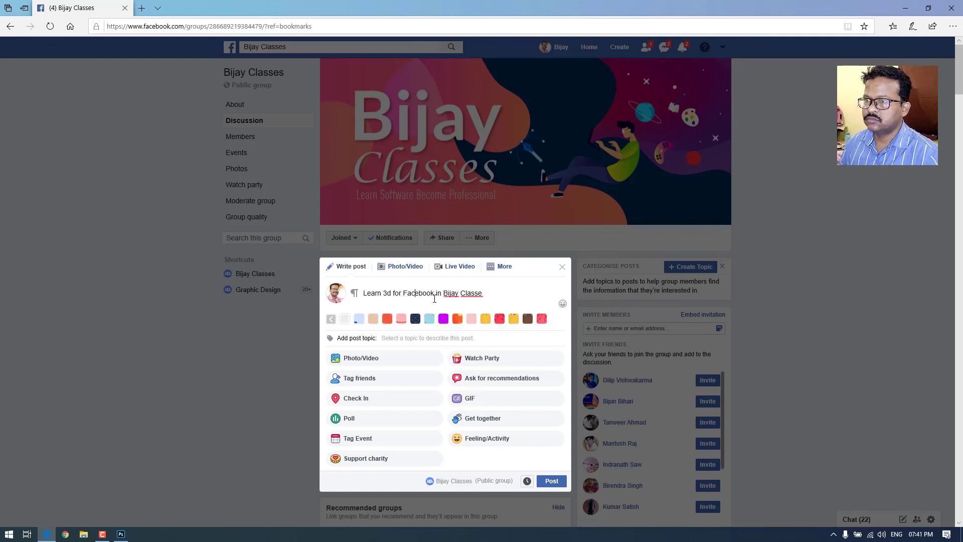
left_click(494, 293)
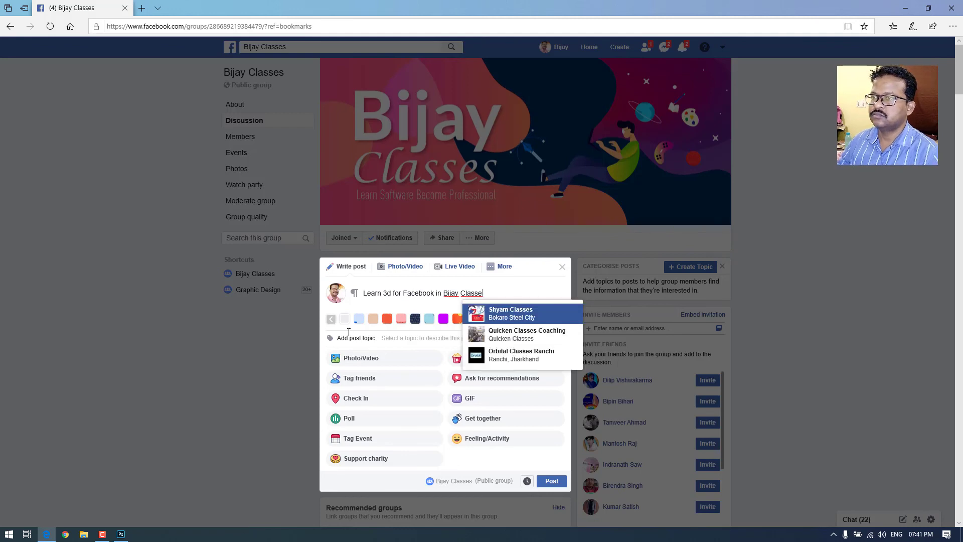
left_click(409, 293)
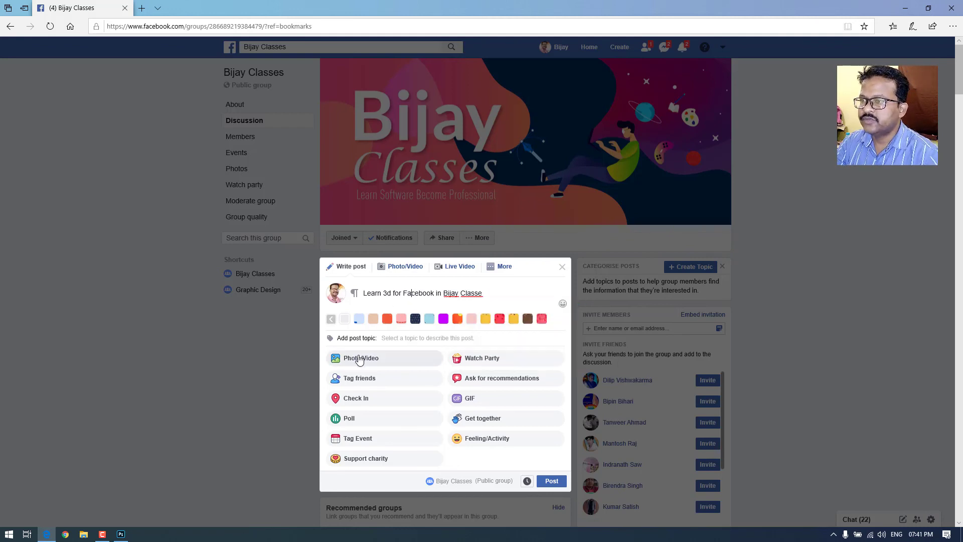
Attach both the 147 and 147_depth images from the Desktop's 3d folder to the post
left_click(359, 358)
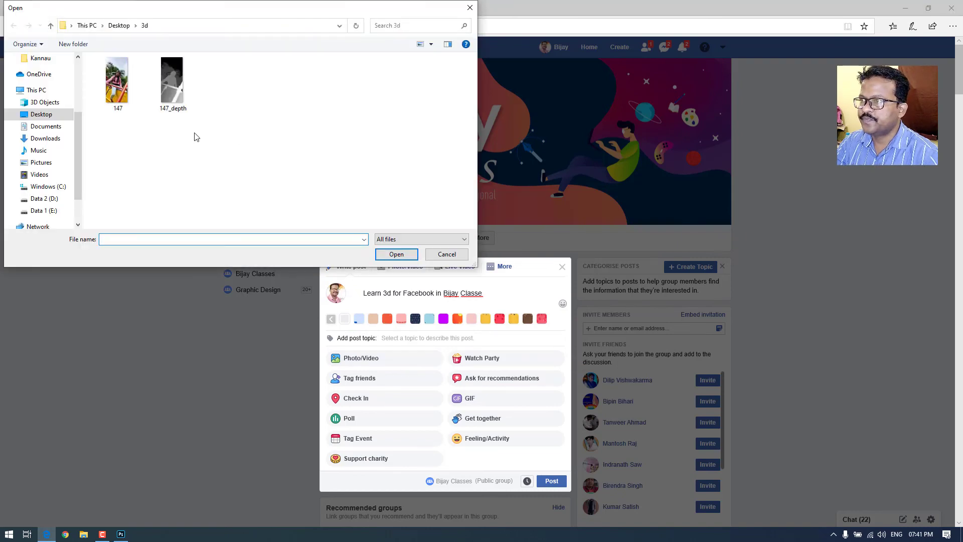
left_click_drag(209, 125, 118, 78)
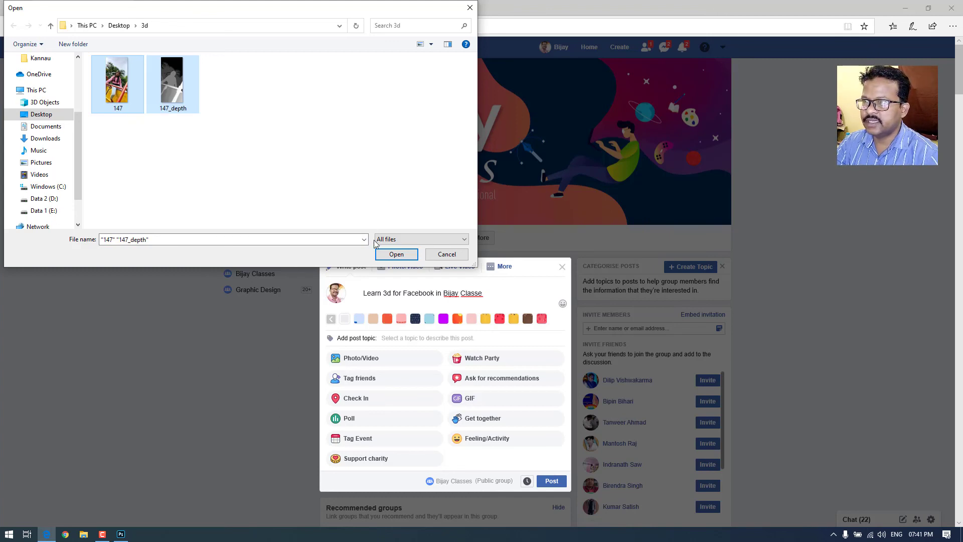
left_click(394, 254)
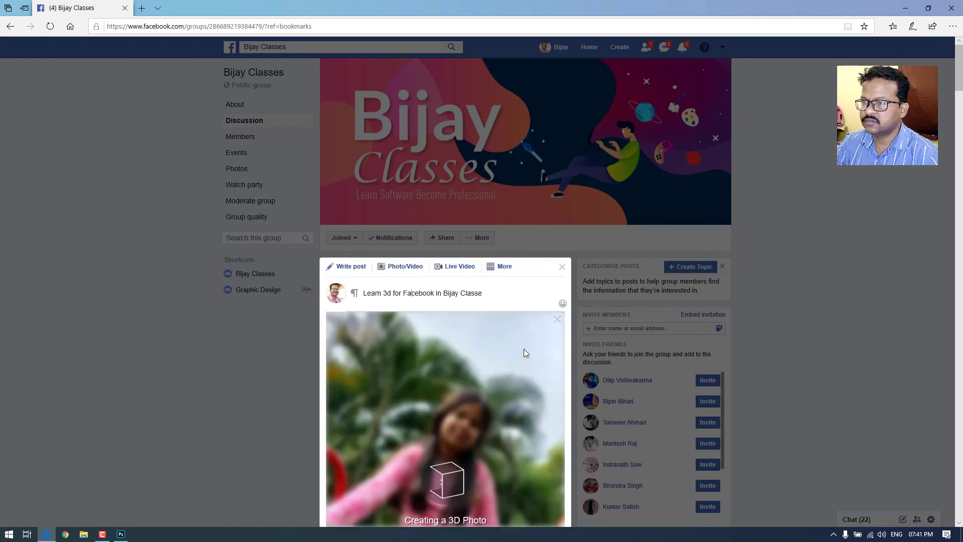
Publish the 3D photo post to the group and view it in the group's discussion feed
scroll(531, 321, "down", 4)
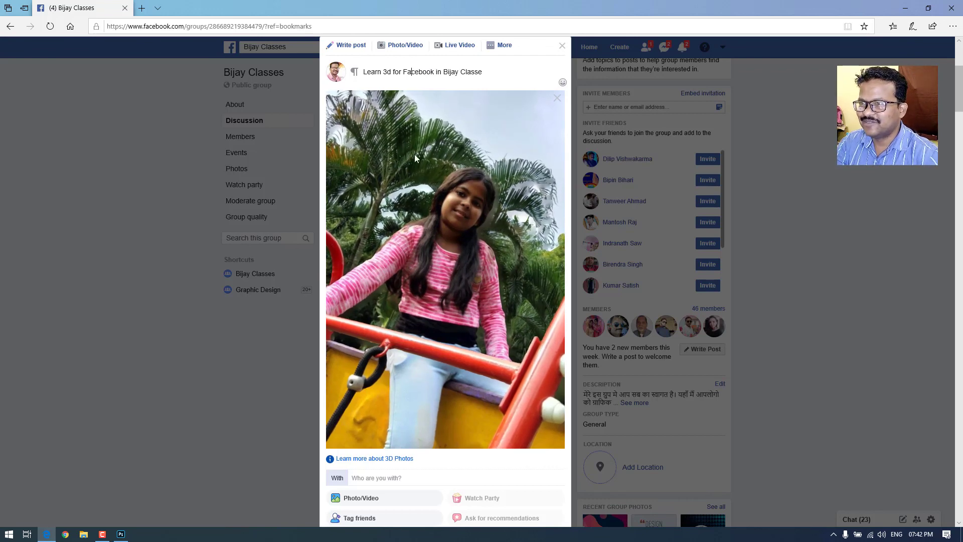
scroll(503, 489, "down", 7)
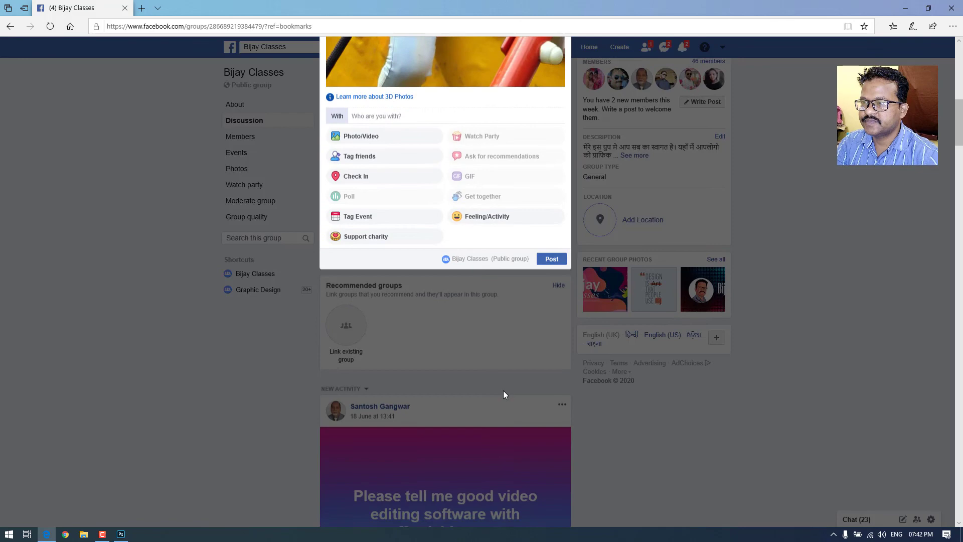
left_click(552, 252)
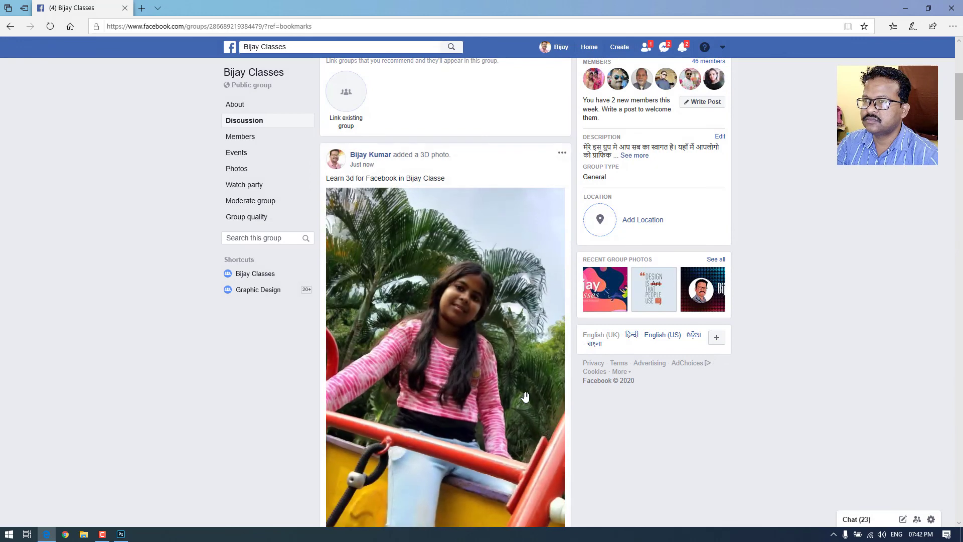
scroll(518, 398, "down", 4)
scroll(526, 346, "up", 3)
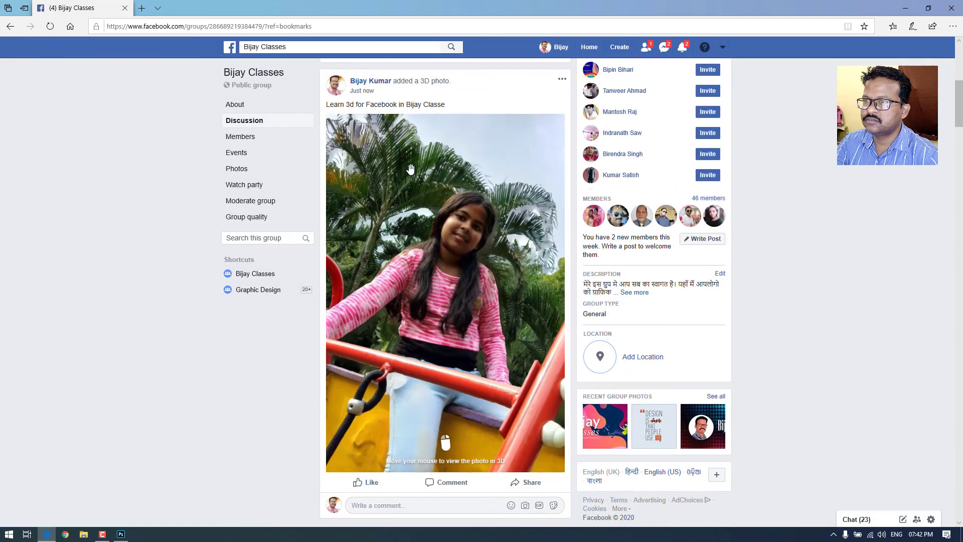